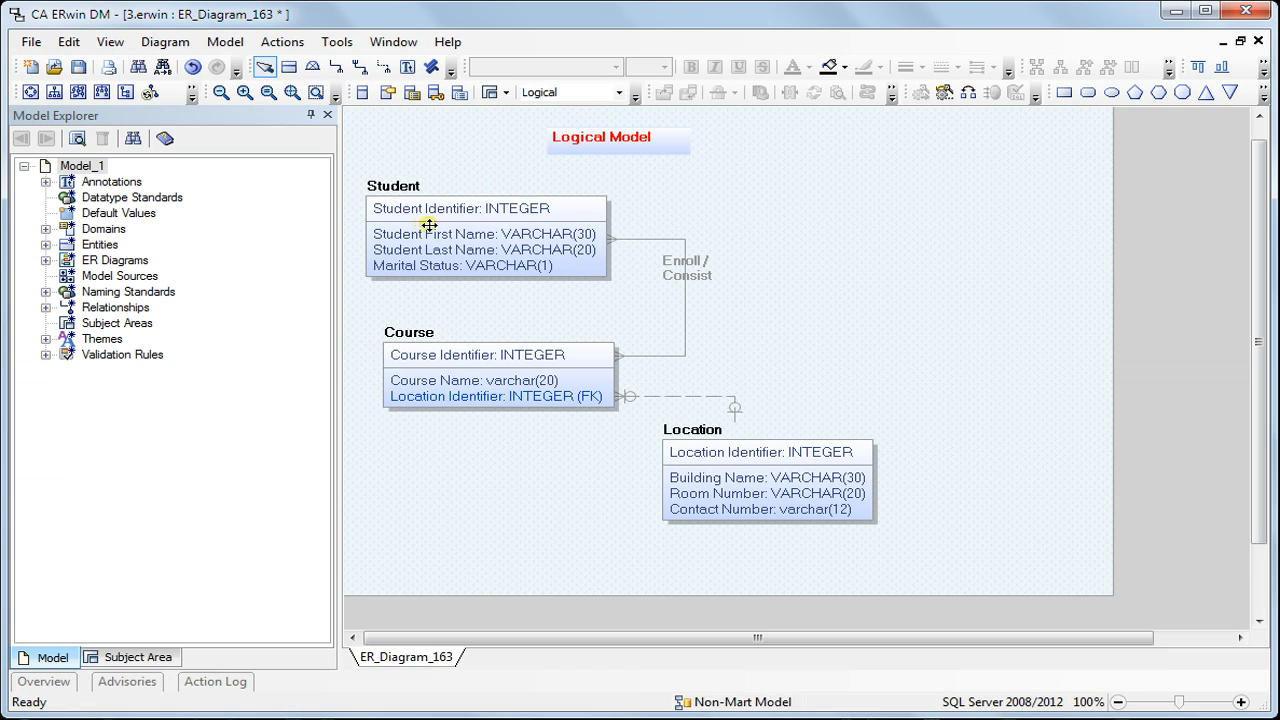
Show the physical model of the diagram for comparison and return to the logical model
{"action": "left_click", "coordinate": [619, 92]}
{"action": "left_click", "coordinate": [614, 123]}
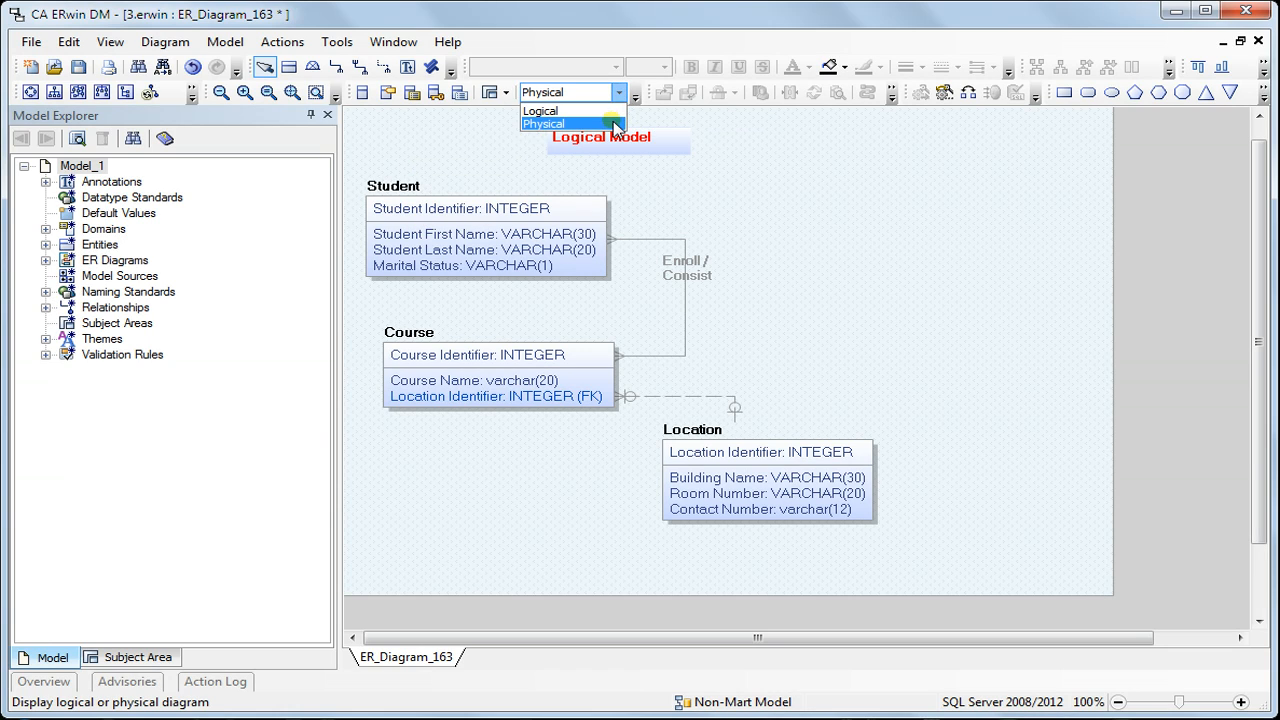
{"action": "left_click", "coordinate": [619, 92]}
{"action": "left_click", "coordinate": [621, 112]}
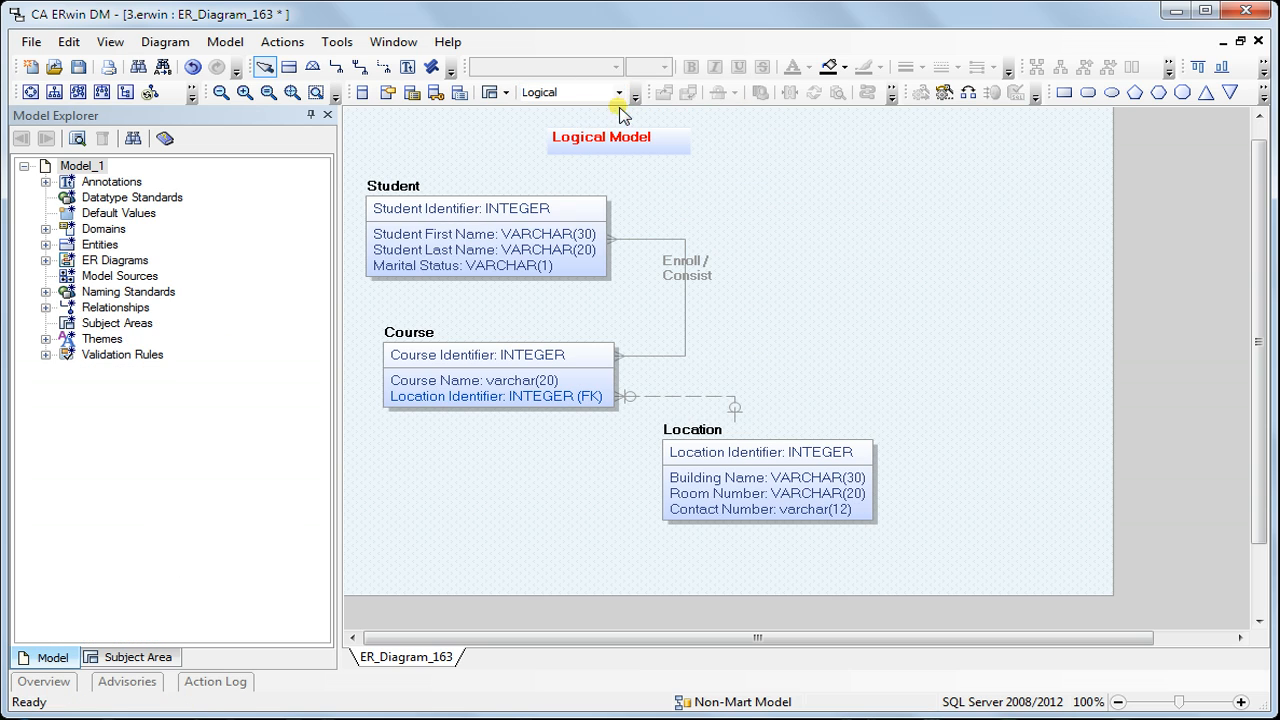
Create a new naming standard called Naming_Standard_Demo and make it active
{"action": "left_click", "coordinate": [326, 48]}
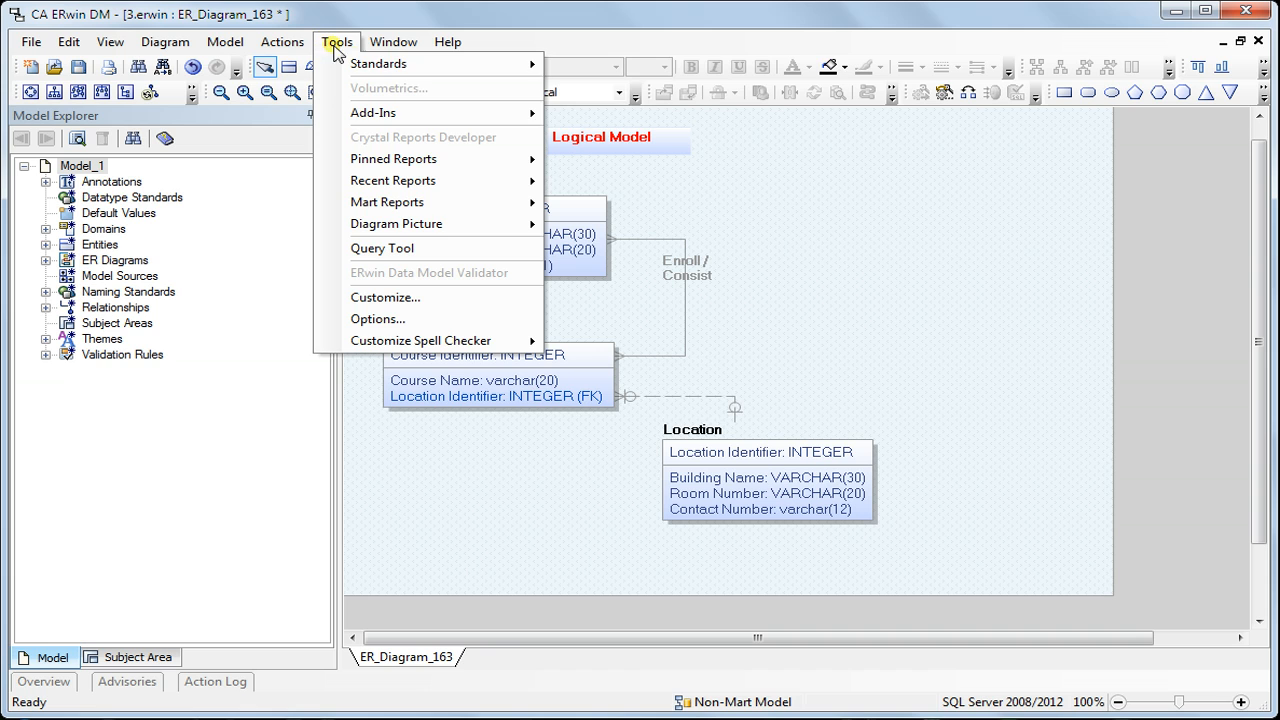
{"action": "mouse_move", "coordinate": [345, 63]}
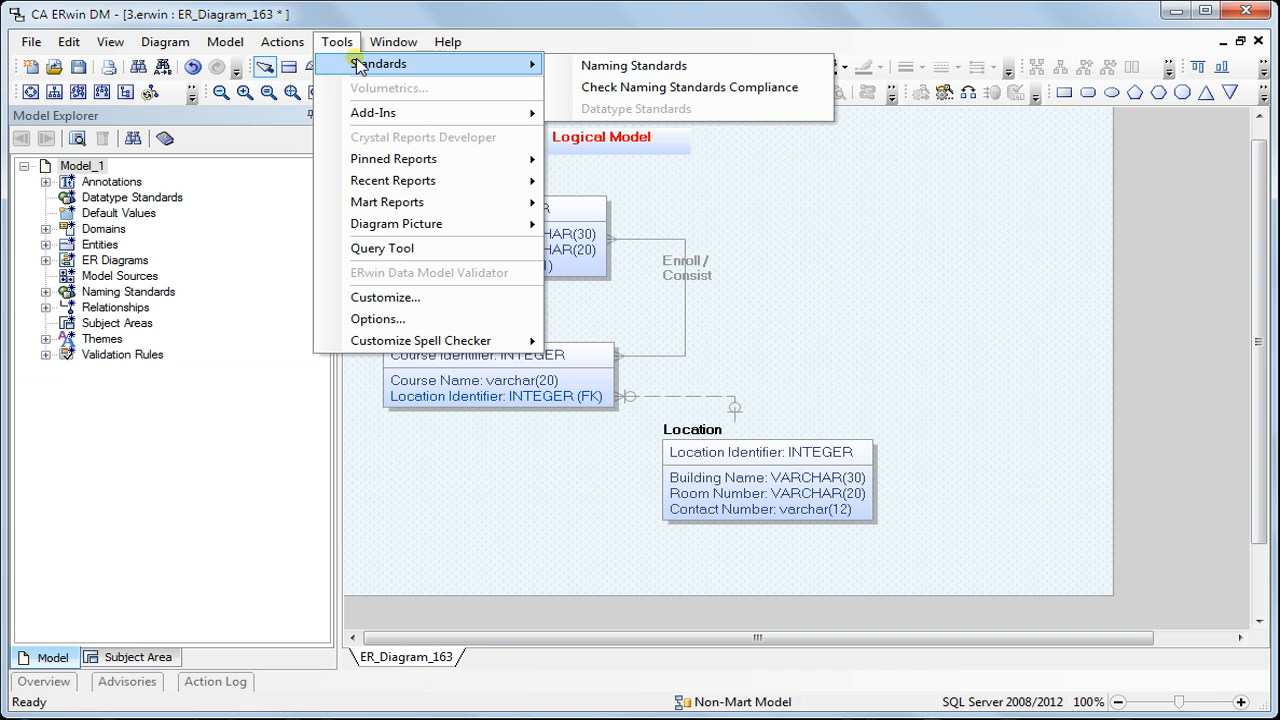
{"action": "left_click", "coordinate": [630, 67]}
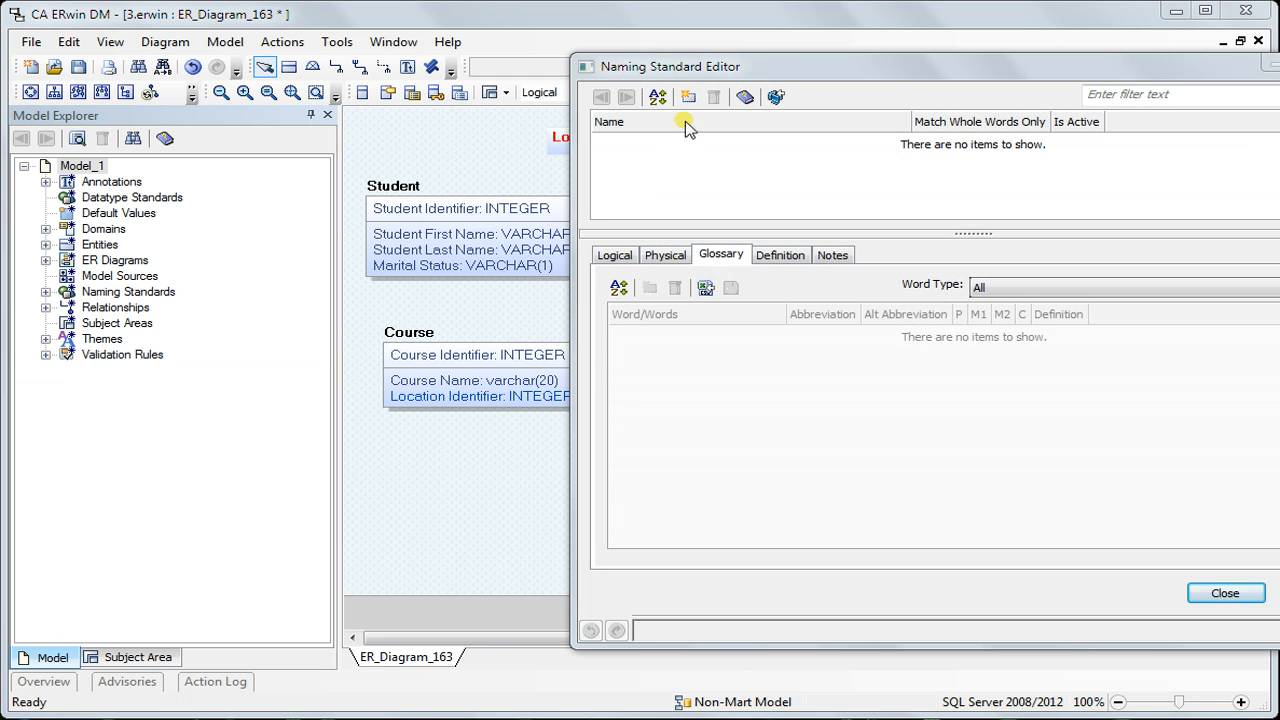
{"action": "left_click", "coordinate": [688, 96]}
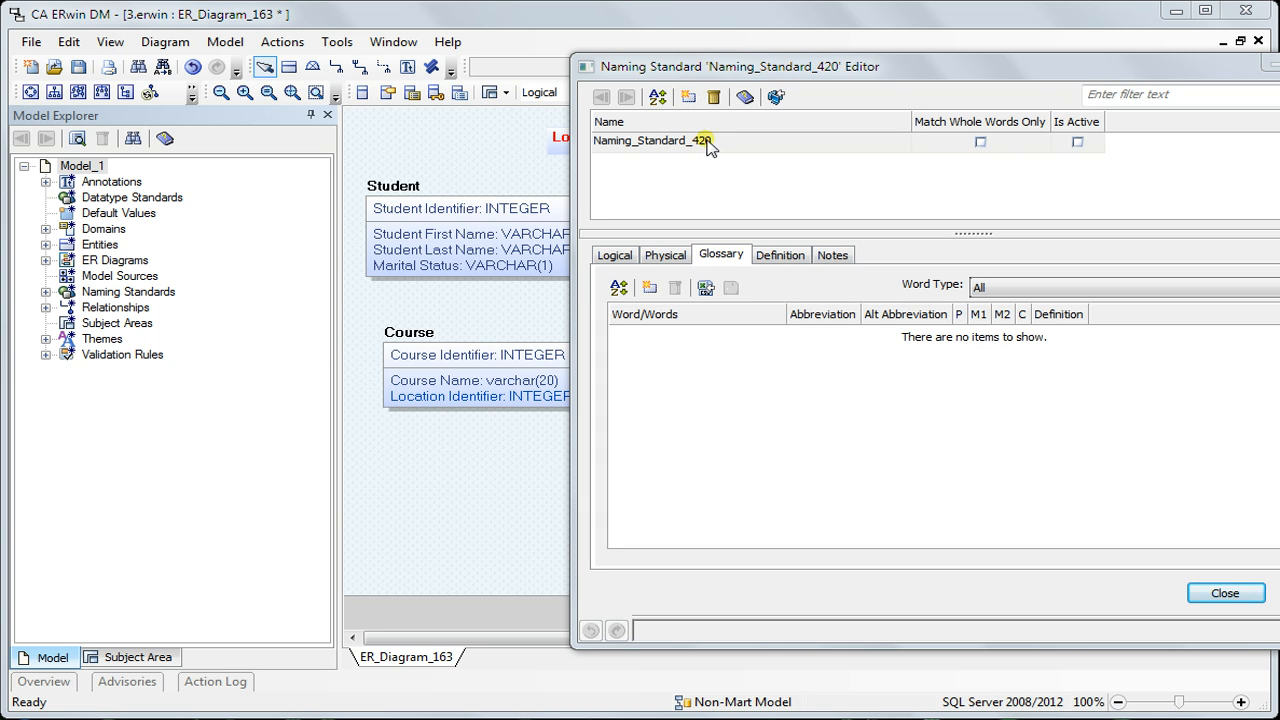
{"action": "left_click", "coordinate": [713, 142]}
{"action": "left_click_drag", "start_coordinate": [717, 140], "coordinate": [685, 137]}
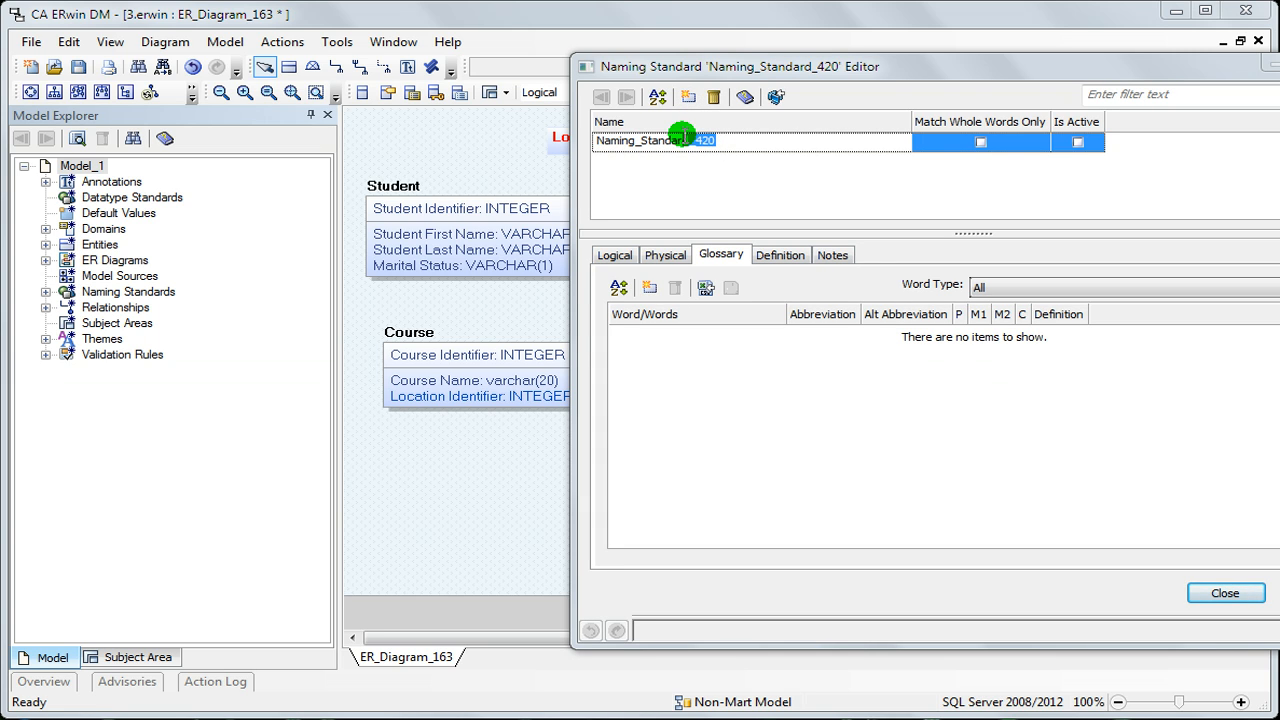
{"action": "key", "text": "BackSpace"}
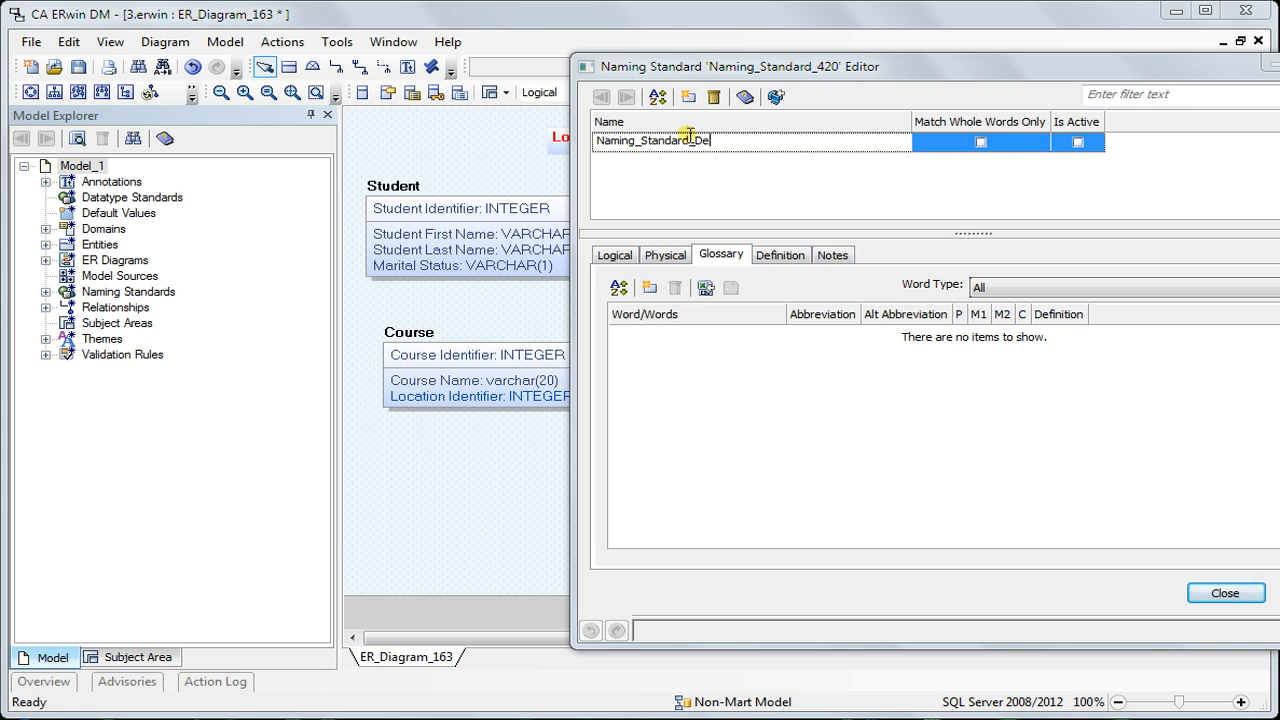
{"action": "left_click", "coordinate": [1078, 143]}
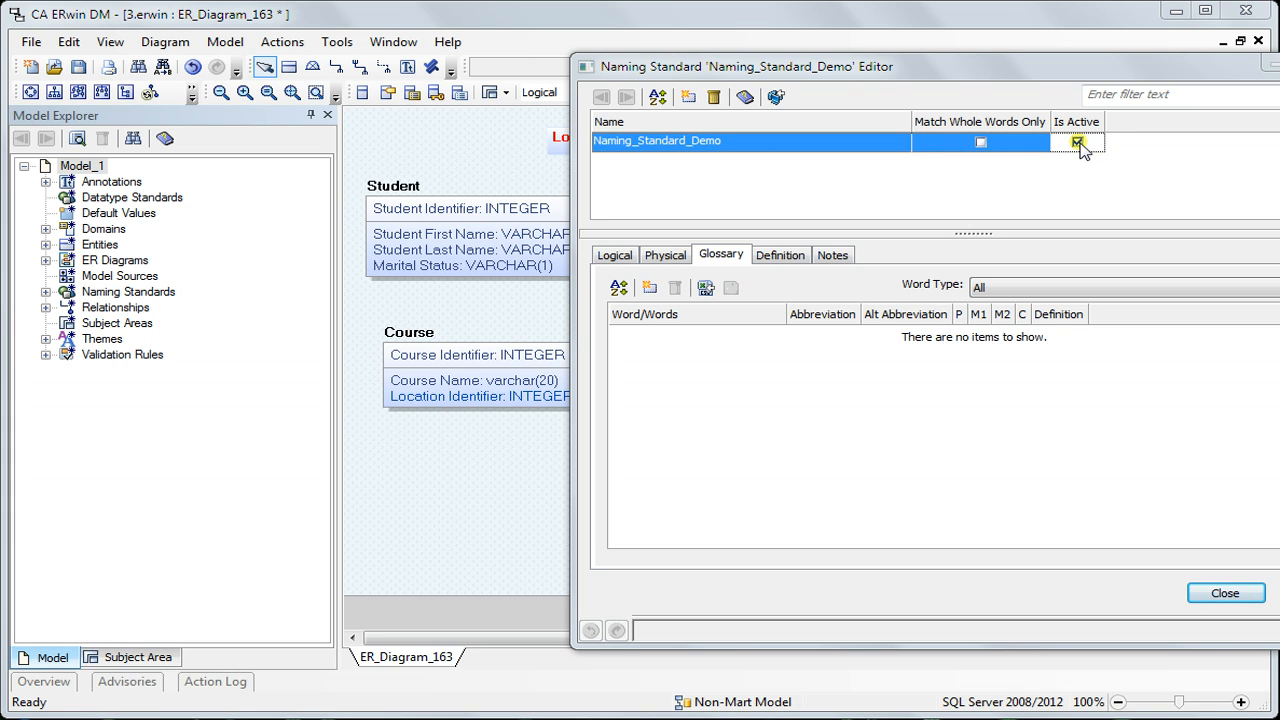
Add five new words to the glossary of Naming_Standard_Demo and rename the newest one Student
{"action": "left_click", "coordinate": [650, 288]}
{"action": "left_click", "coordinate": [650, 288]}
{"action": "left_click", "coordinate": [650, 288]}
{"action": "left_click", "coordinate": [650, 288]}
{"action": "left_click", "coordinate": [650, 288]}
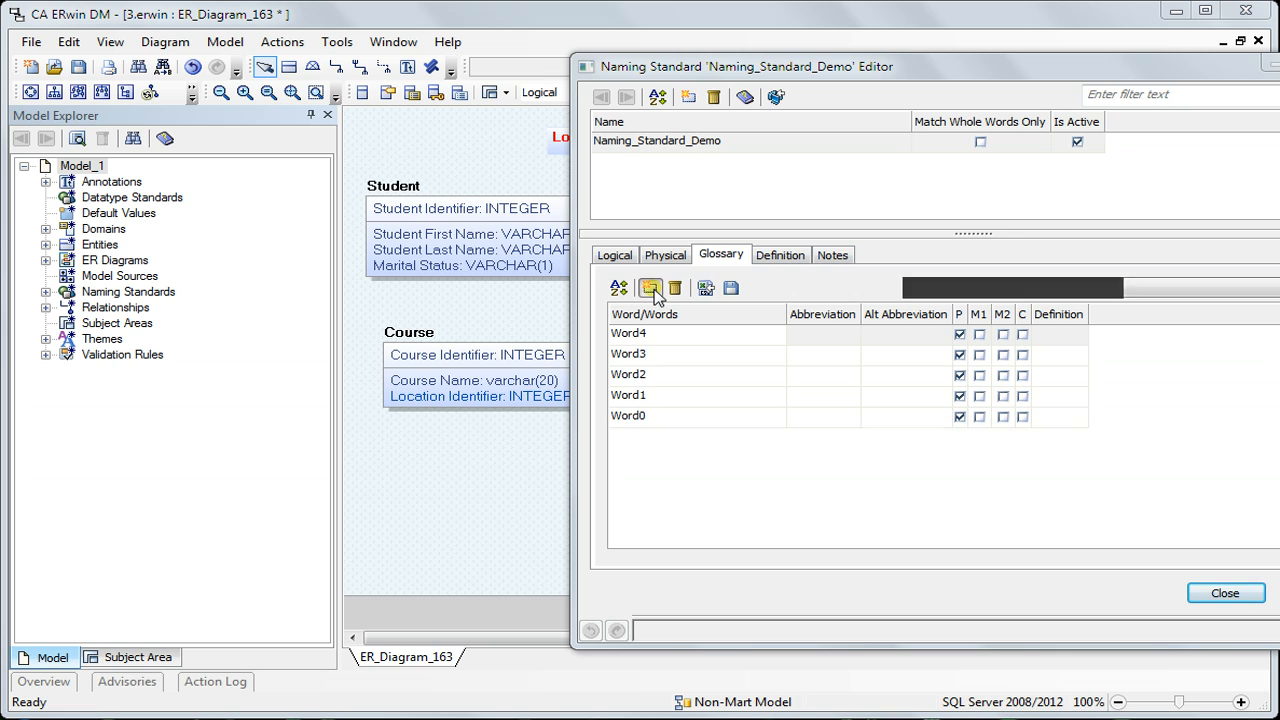
{"action": "left_click", "coordinate": [654, 334]}
{"action": "left_click_drag", "start_coordinate": [654, 332], "coordinate": [546, 340]}
{"action": "type", "text": "Student"}
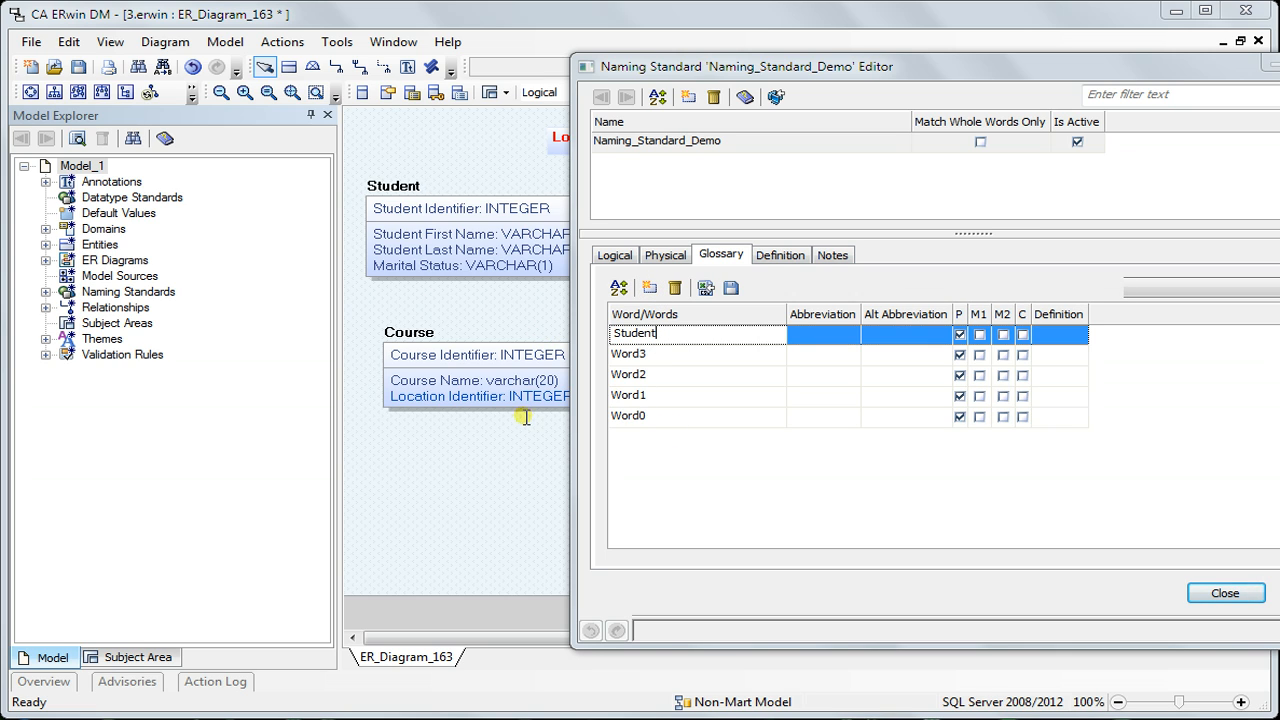
Give the glossary word Student the abbreviation std, flag it as M1 and C, and open its definition for editing
{"action": "left_click", "coordinate": [814, 333]}
{"action": "left_click", "coordinate": [817, 418]}
{"action": "type", "text": "std"}
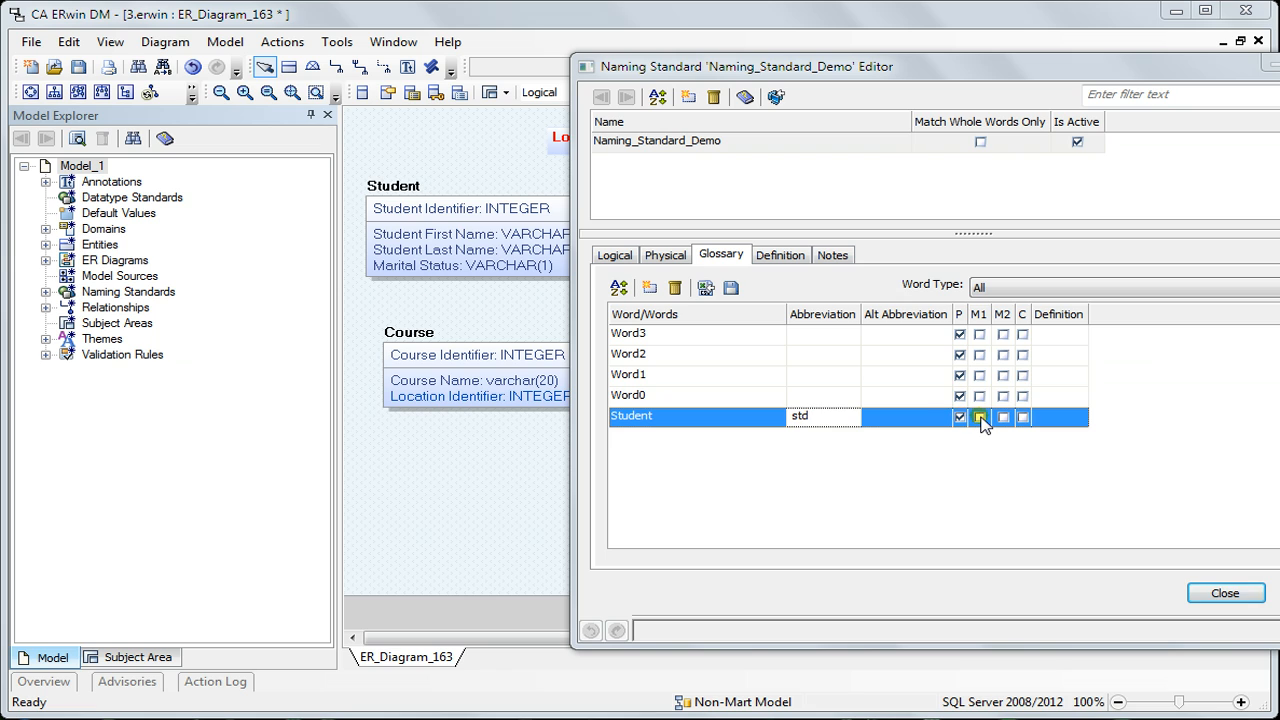
{"action": "left_click", "coordinate": [980, 418]}
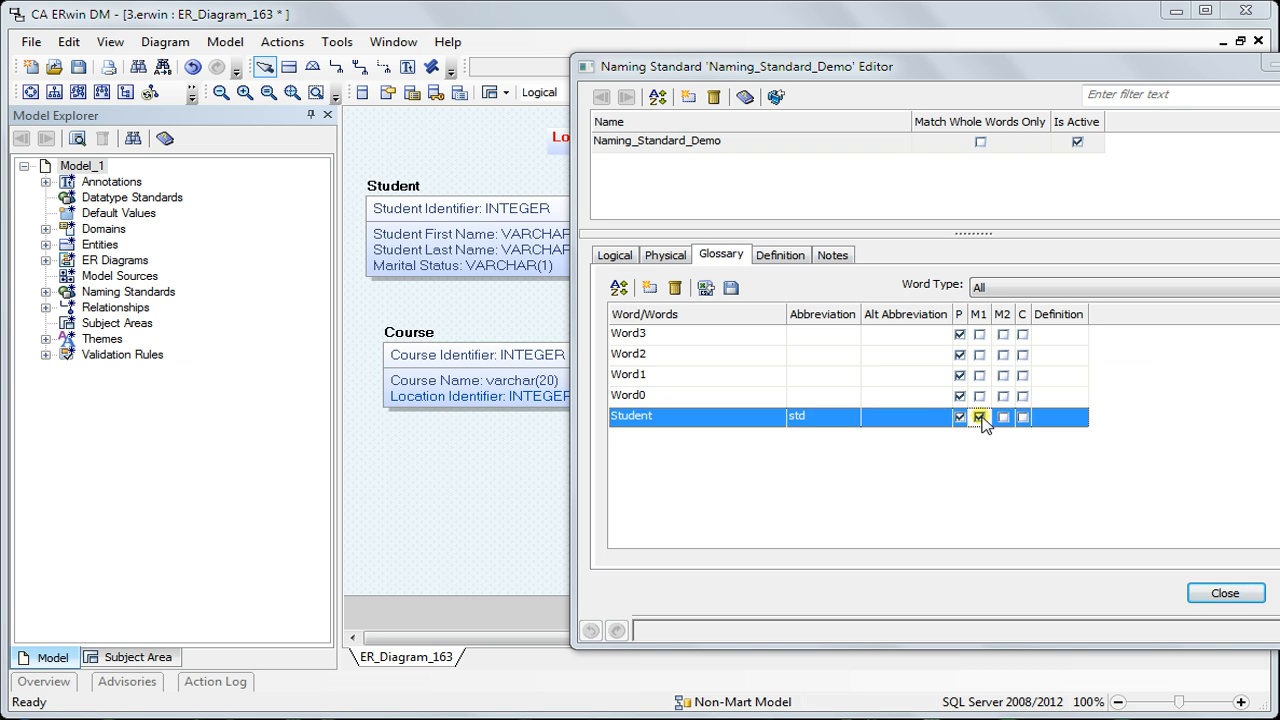
{"action": "left_click", "coordinate": [1023, 418]}
{"action": "left_click", "coordinate": [1056, 420]}
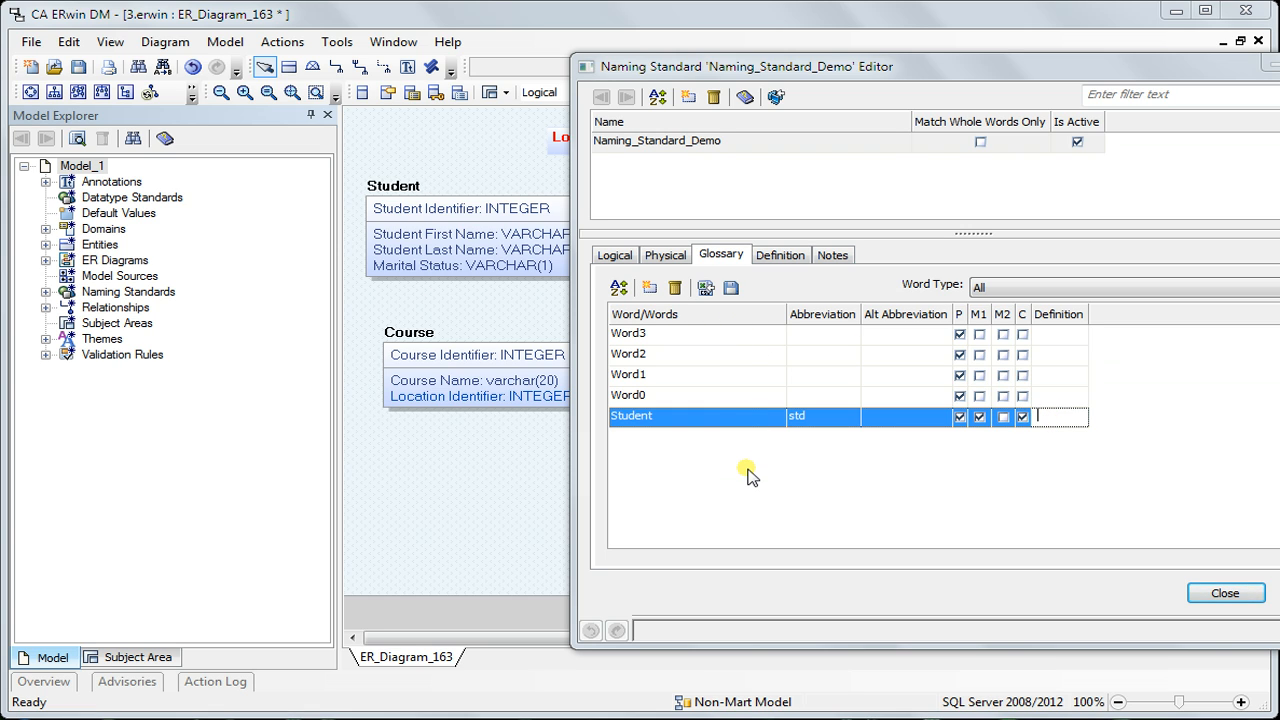
Delete all the manually added words from the glossary
{"action": "left_click", "coordinate": [675, 288]}
{"action": "left_click", "coordinate": [675, 288]}
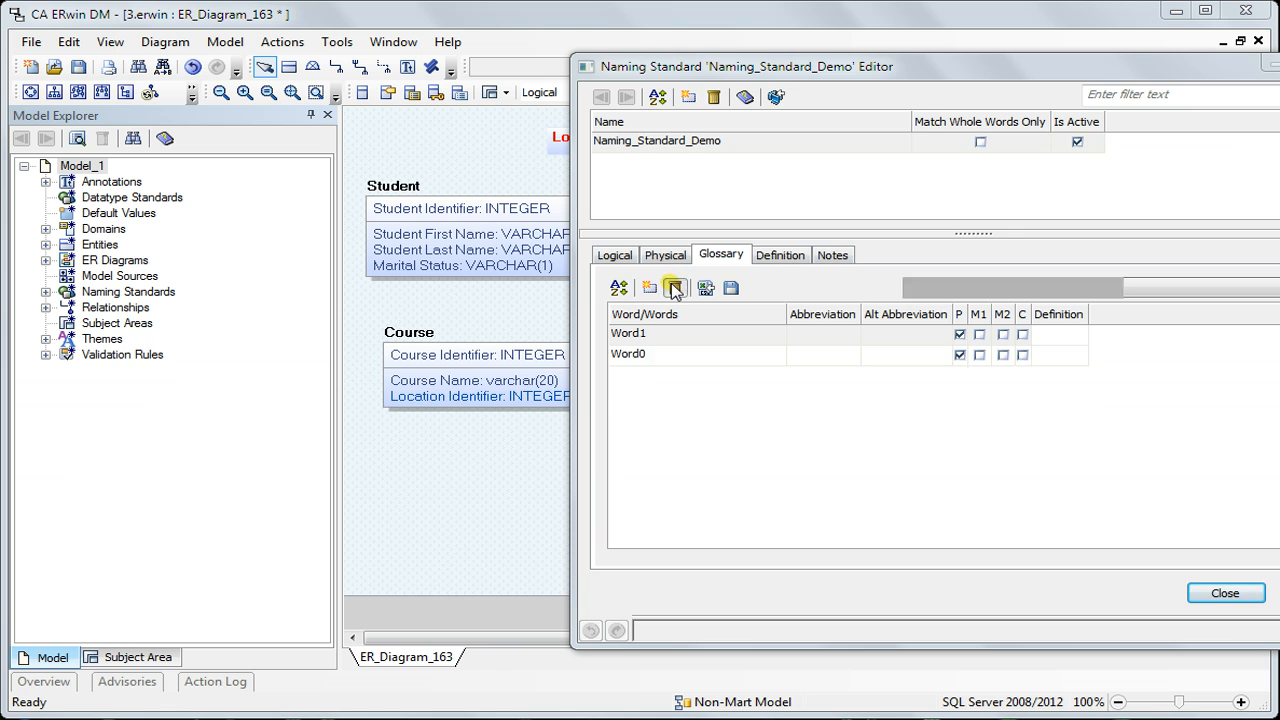
{"action": "left_click", "coordinate": [675, 288]}
{"action": "left_click", "coordinate": [675, 288]}
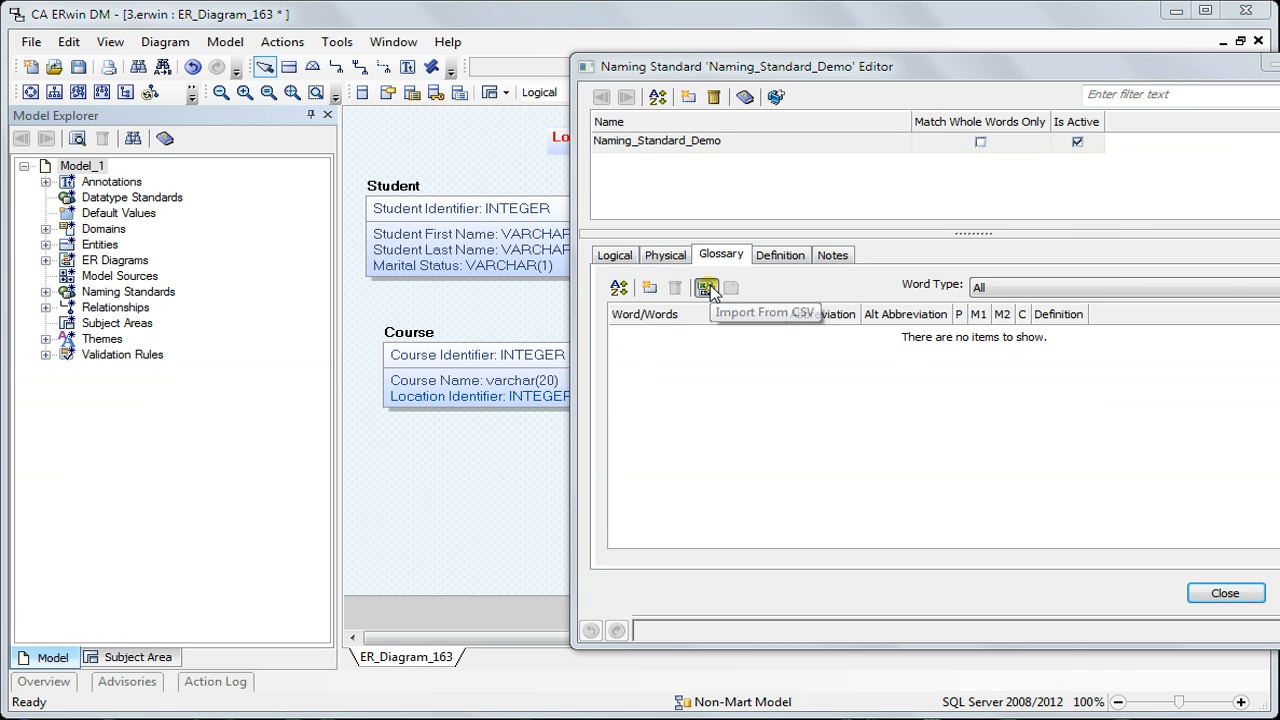
Import the glossary words from Standards Abbreviations.csv and delete the imported Word/Words header row
{"action": "left_click", "coordinate": [707, 288]}
{"action": "left_click", "coordinate": [938, 410]}
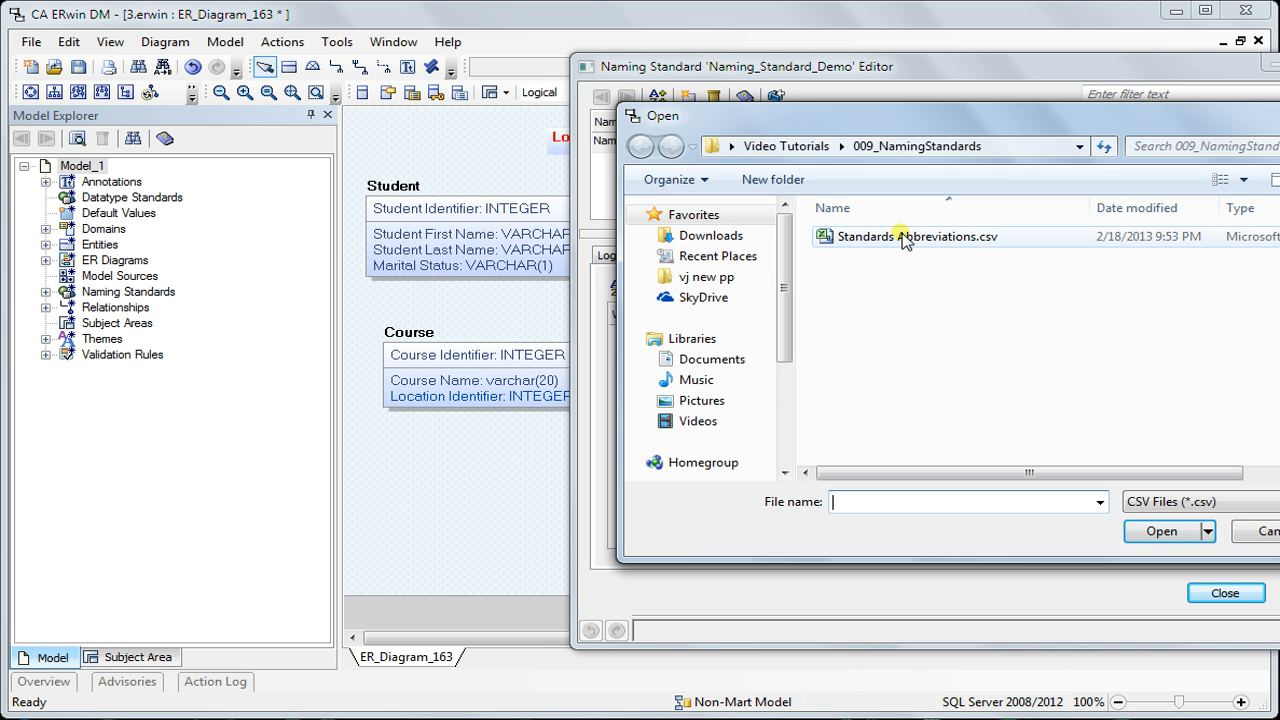
{"action": "left_click", "coordinate": [904, 237]}
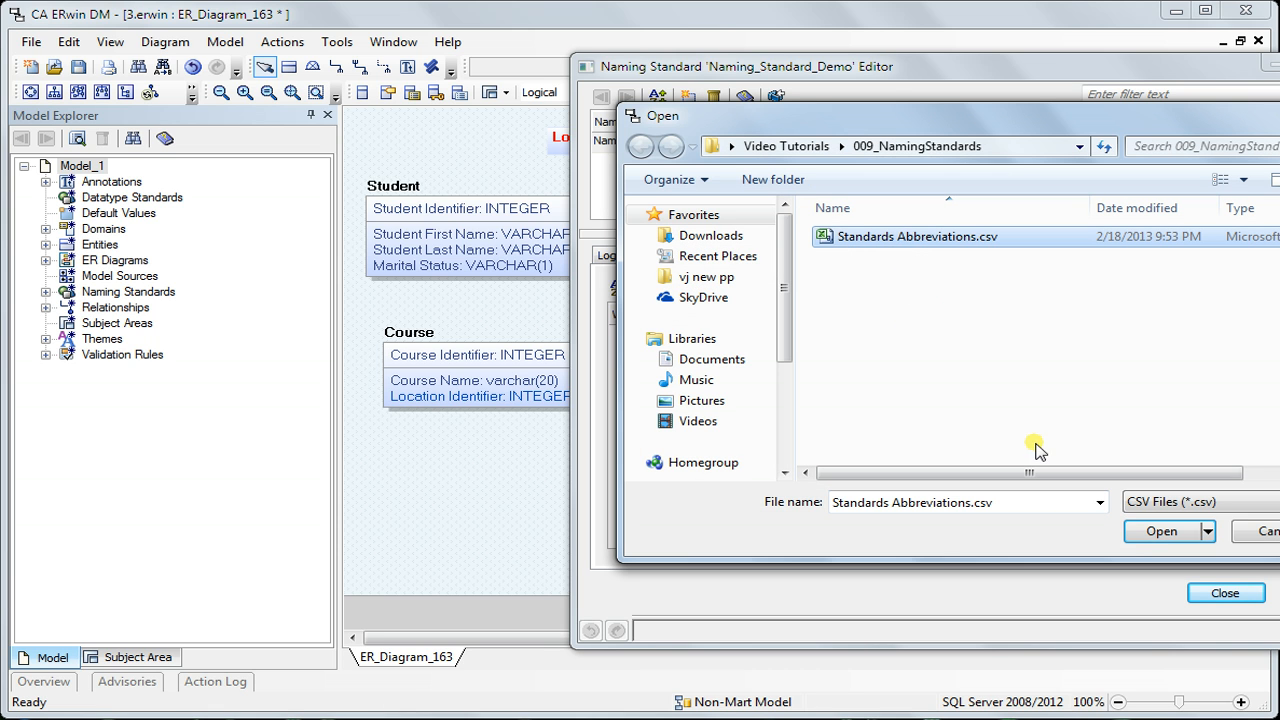
{"action": "left_click", "coordinate": [1140, 531]}
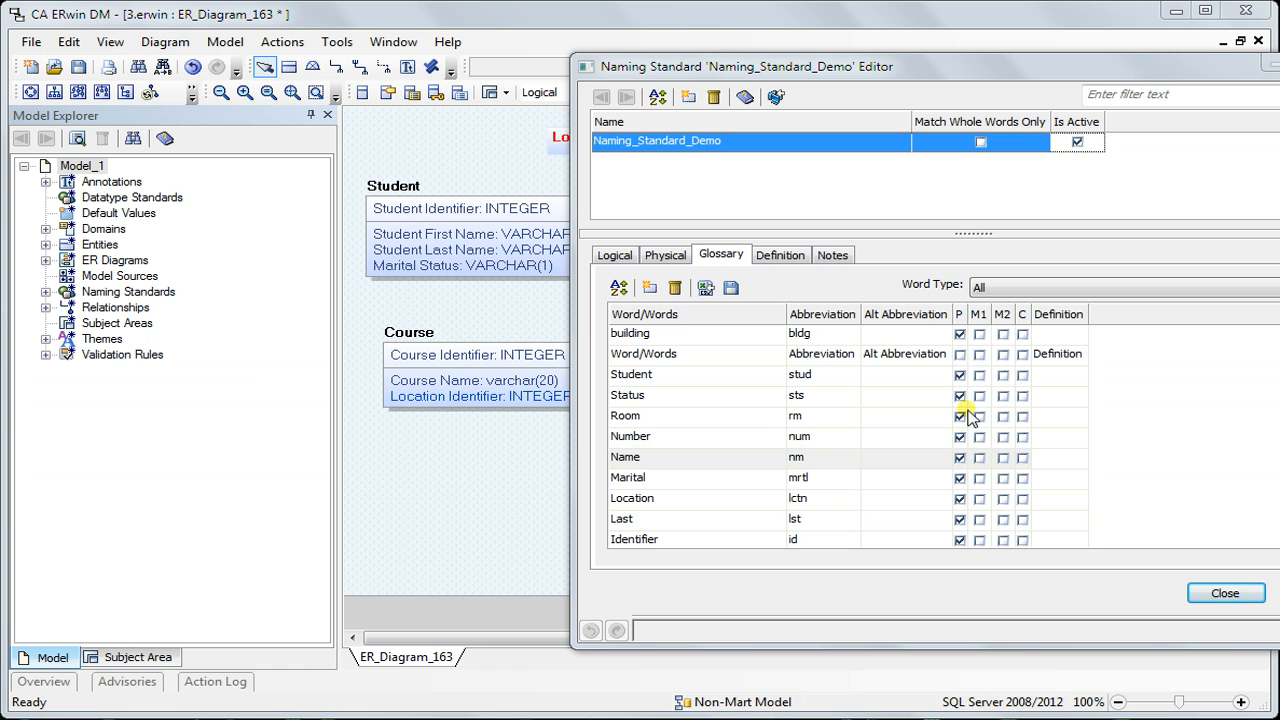
{"action": "left_click", "coordinate": [614, 355]}
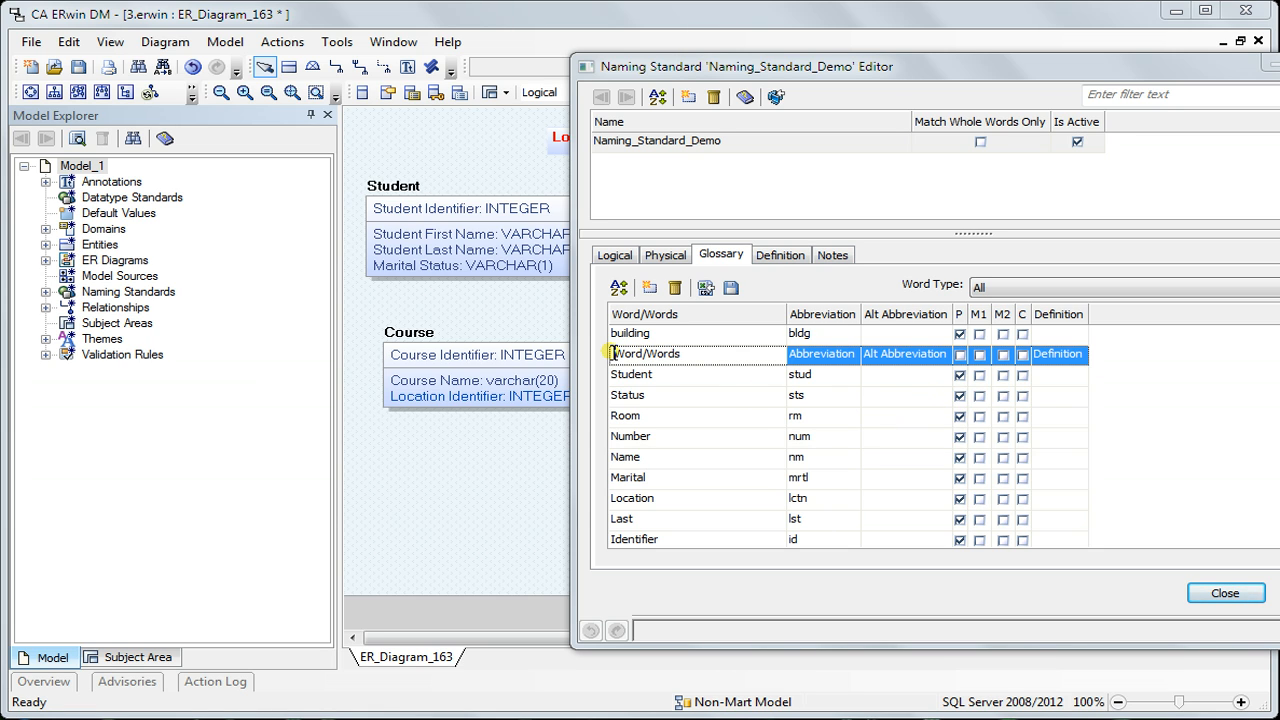
{"action": "left_click", "coordinate": [675, 289]}
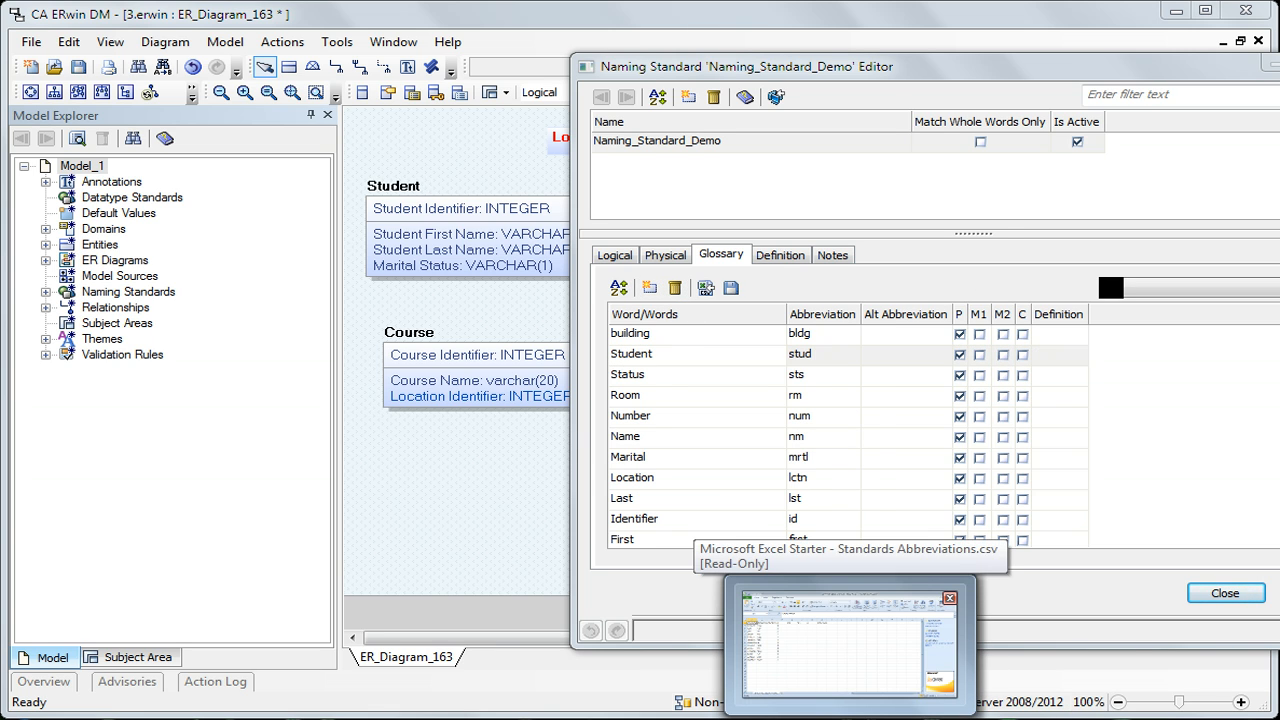
Switch to Excel and examine the words, abbreviations and P column marks in Standards Abbreviations.csv
{"action": "left_click", "coordinate": [850, 718]}
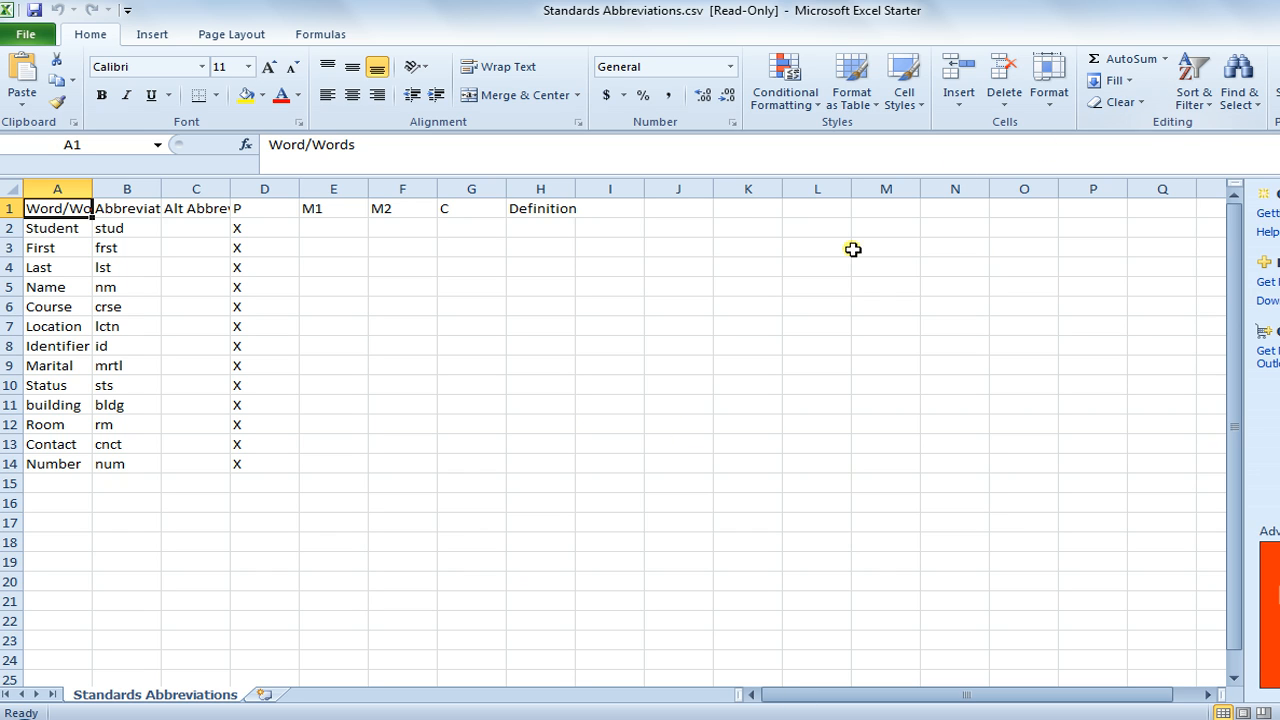
{"action": "left_click", "coordinate": [48, 228]}
{"action": "left_click", "coordinate": [122, 227]}
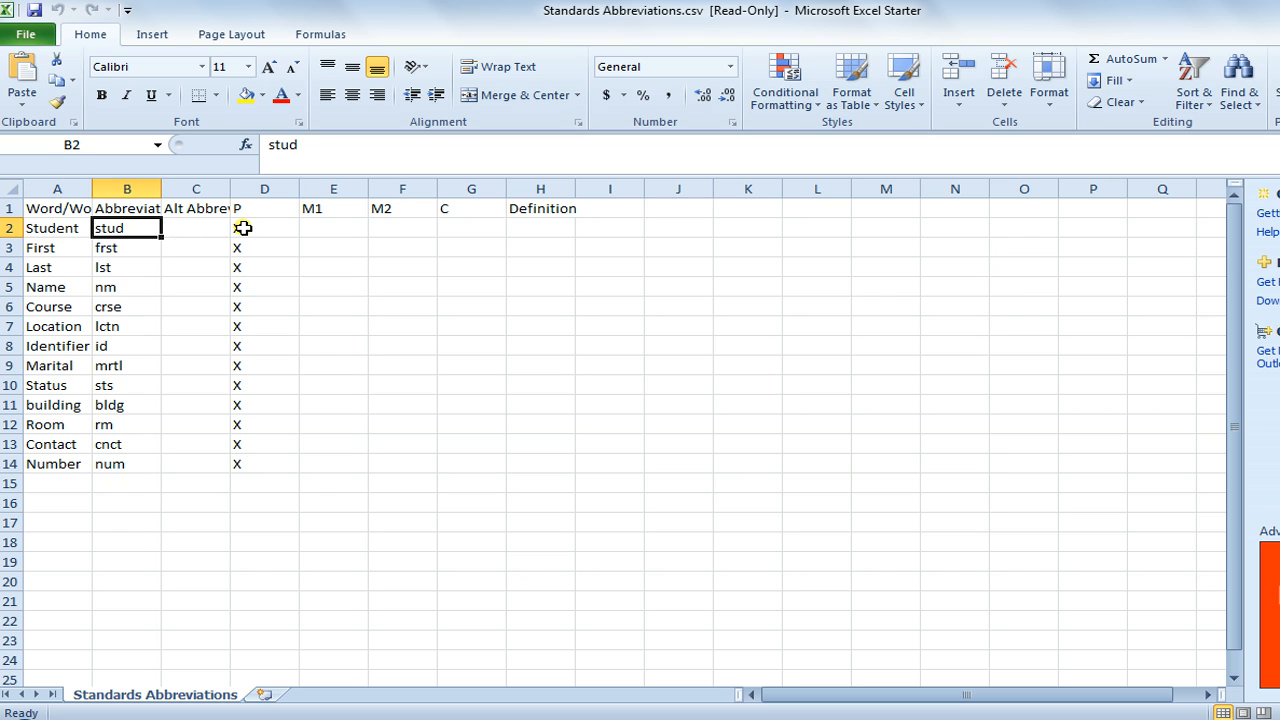
{"action": "left_click_drag", "start_coordinate": [243, 228], "coordinate": [243, 458]}
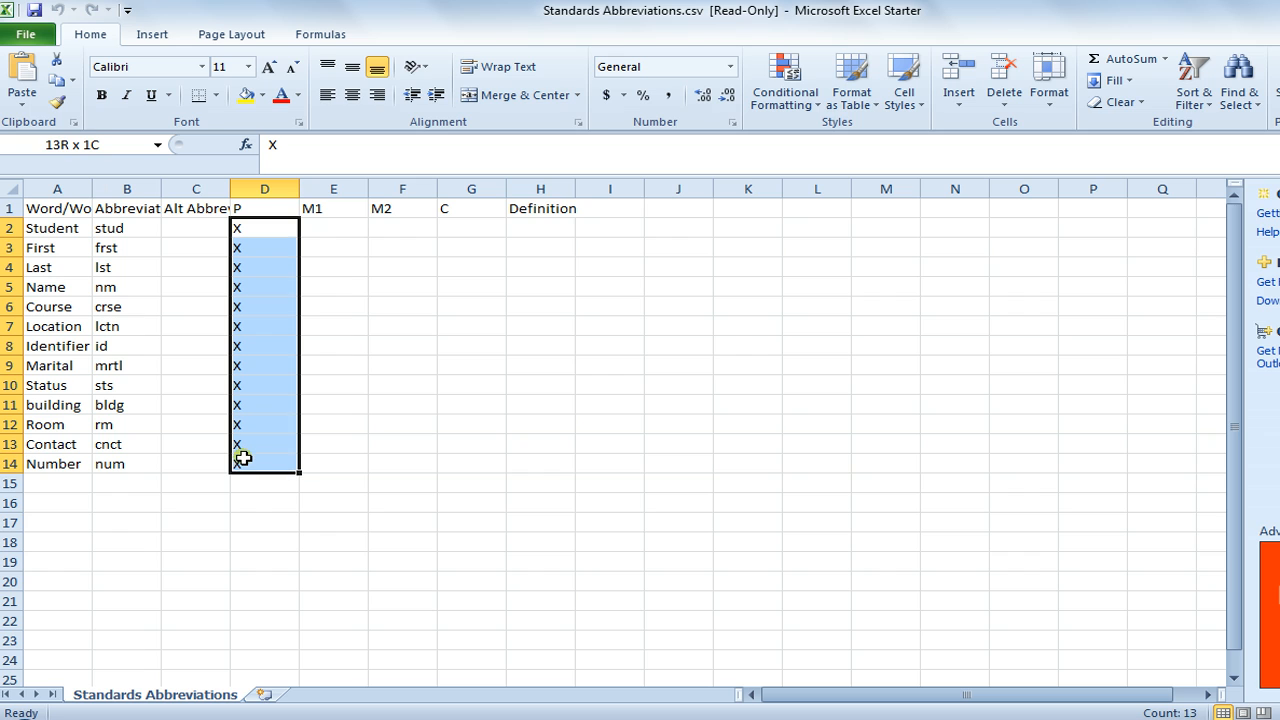
{"action": "left_click", "coordinate": [247, 228]}
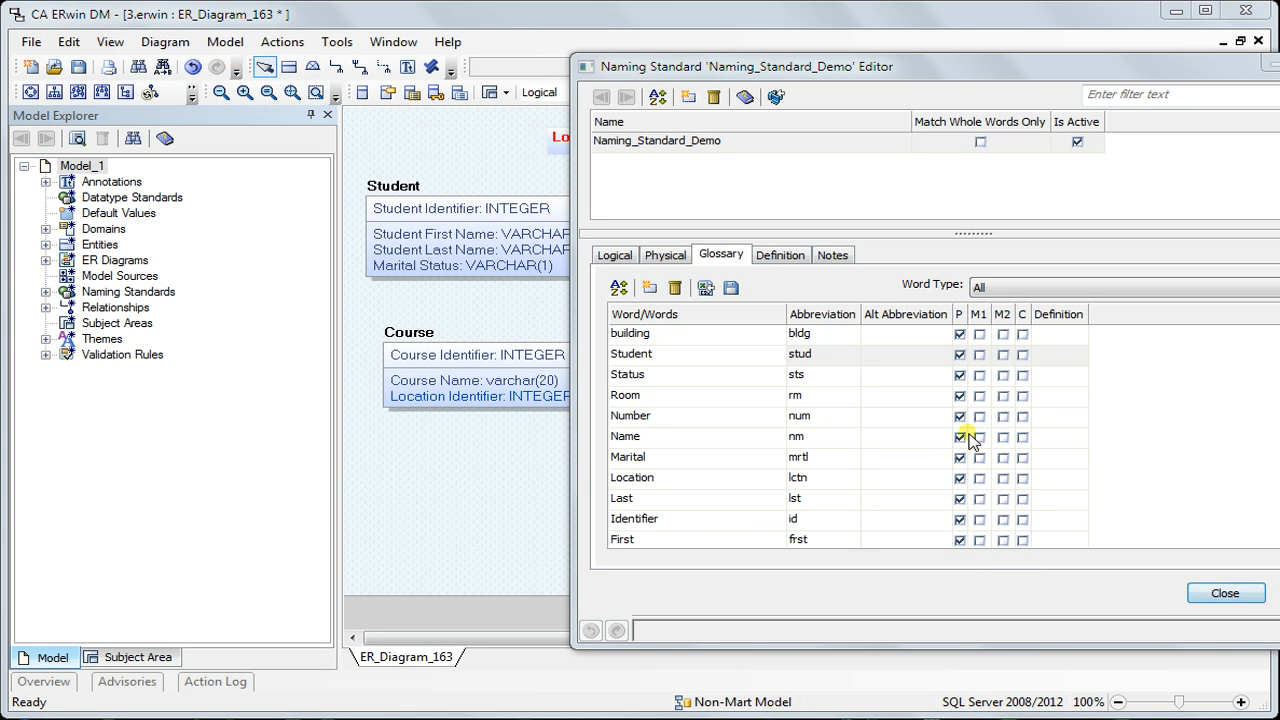
Close the naming standard editor in ERwin and switch the diagram to the physical model
{"action": "left_click", "coordinate": [1222, 595]}
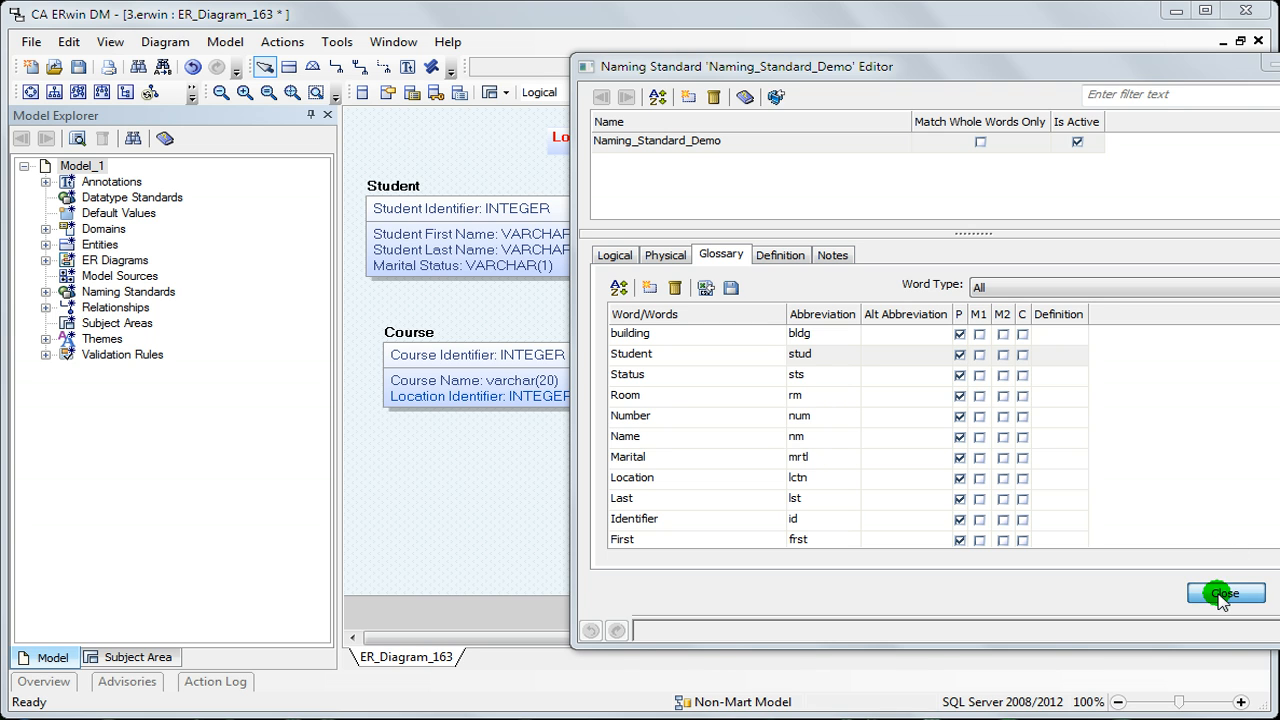
{"action": "left_click", "coordinate": [619, 87]}
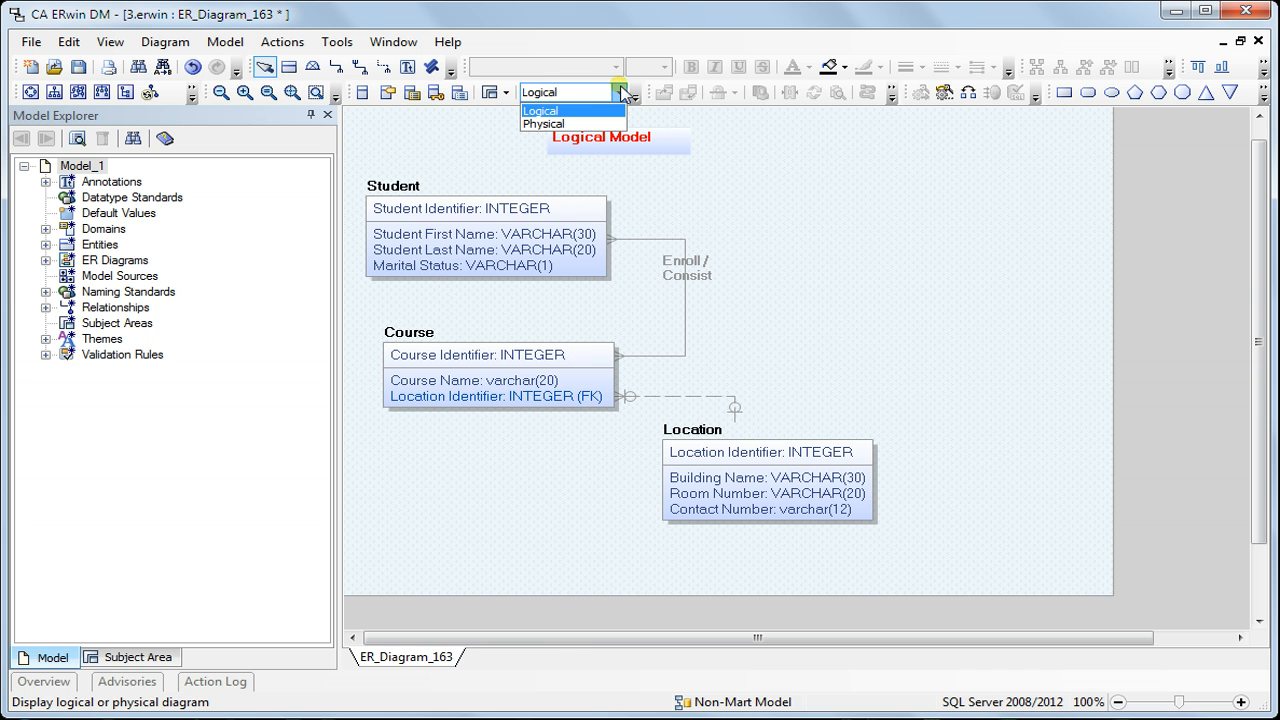
{"action": "left_click", "coordinate": [560, 123]}
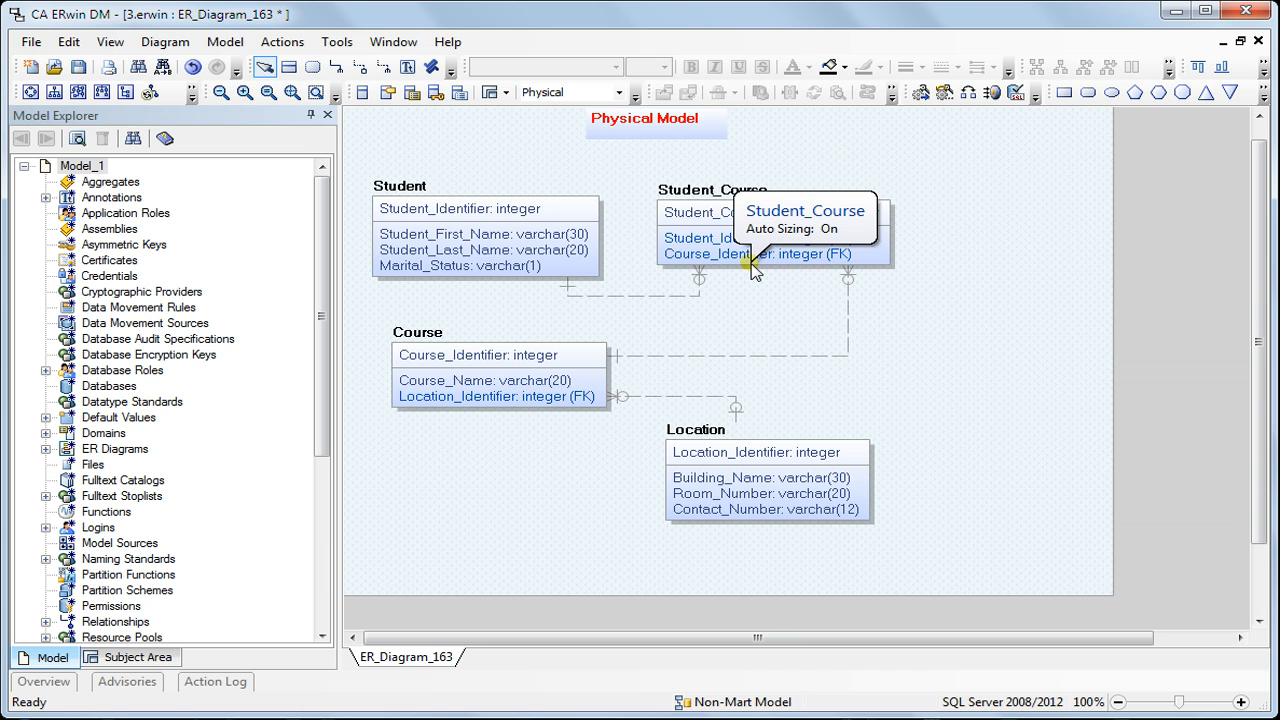
Turn on glossary use for the Entity to Table, Domains and Attribute to Column name mappings, and display the physical model
{"action": "left_click", "coordinate": [284, 42]}
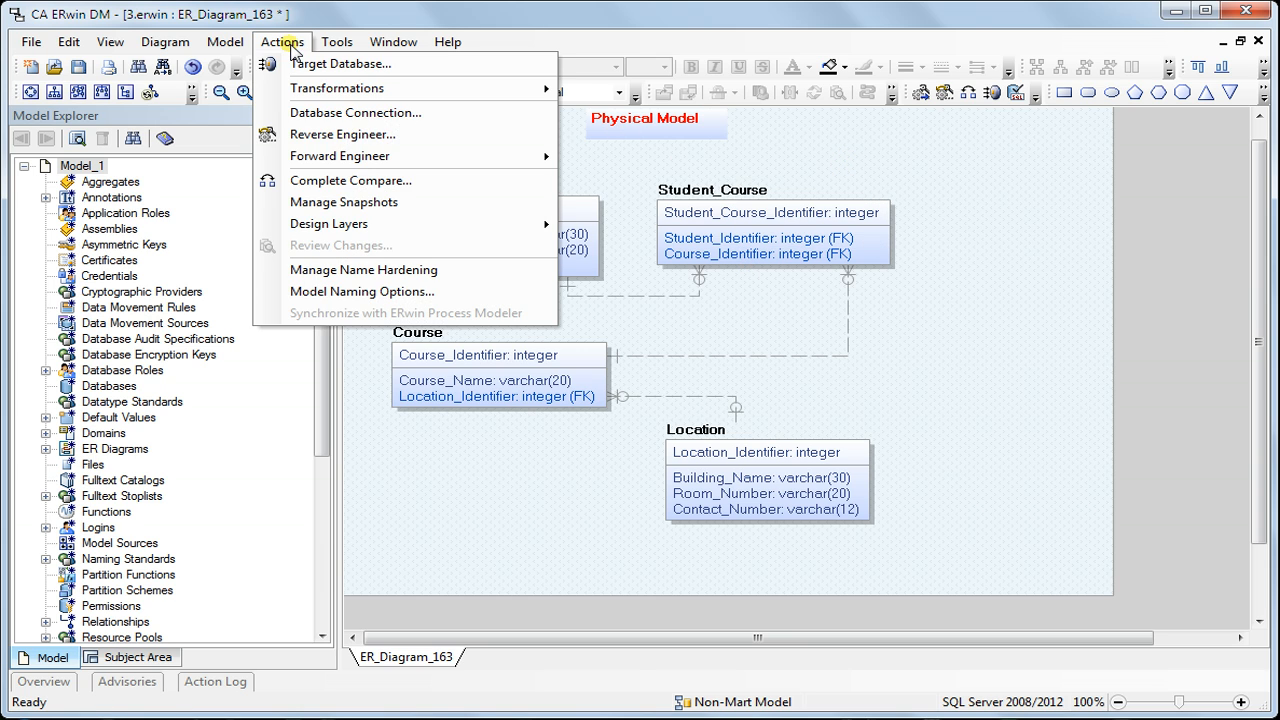
{"action": "left_click", "coordinate": [348, 292]}
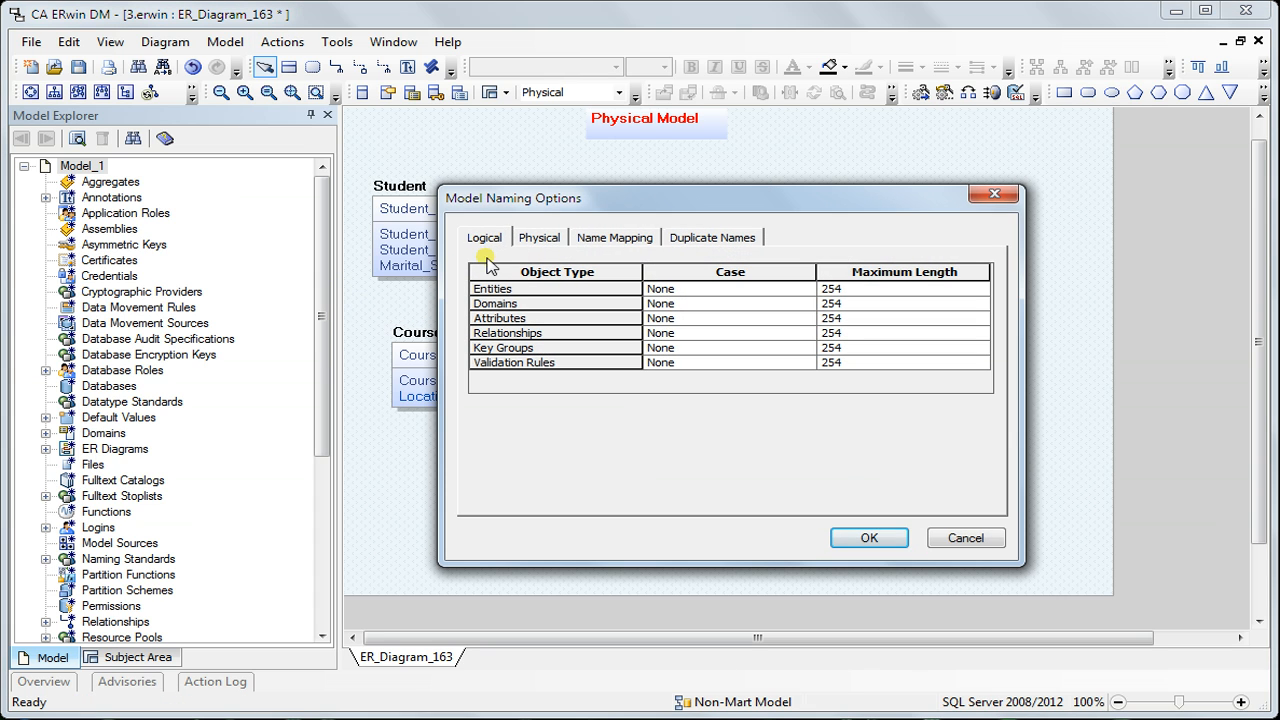
{"action": "left_click", "coordinate": [614, 238]}
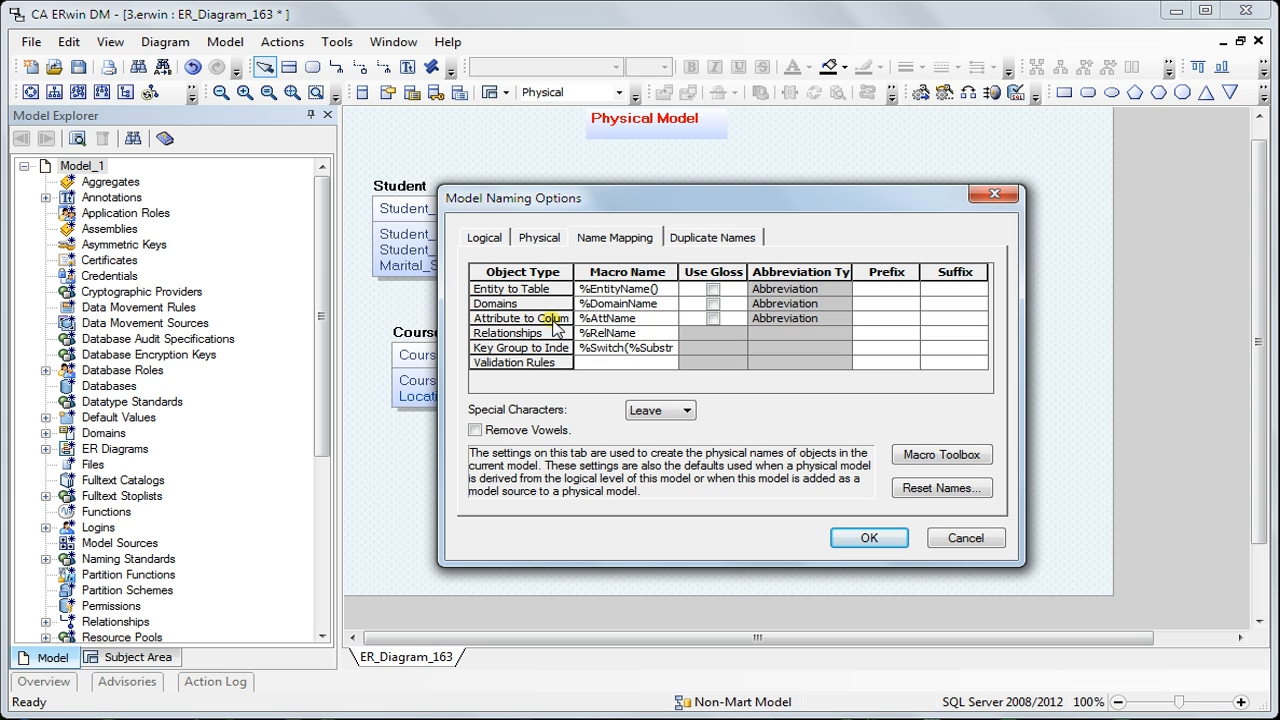
{"action": "left_click", "coordinate": [712, 289]}
{"action": "left_click", "coordinate": [712, 303]}
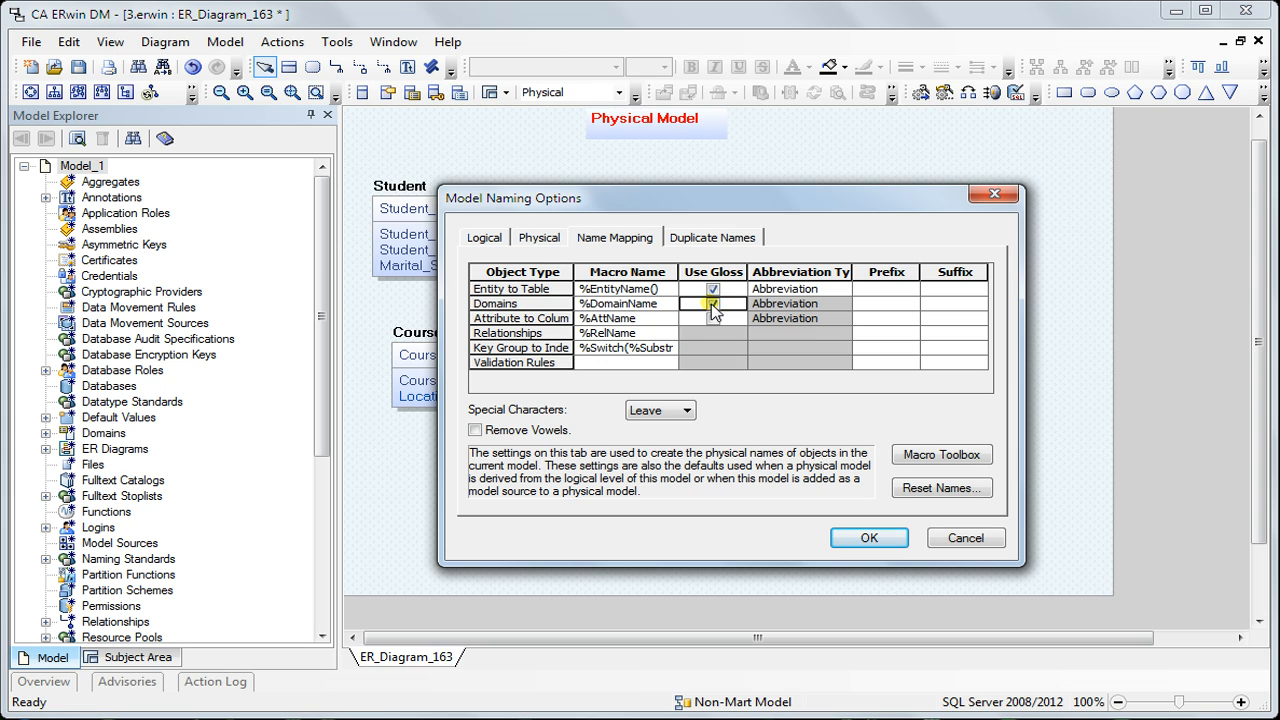
{"action": "left_click", "coordinate": [713, 318]}
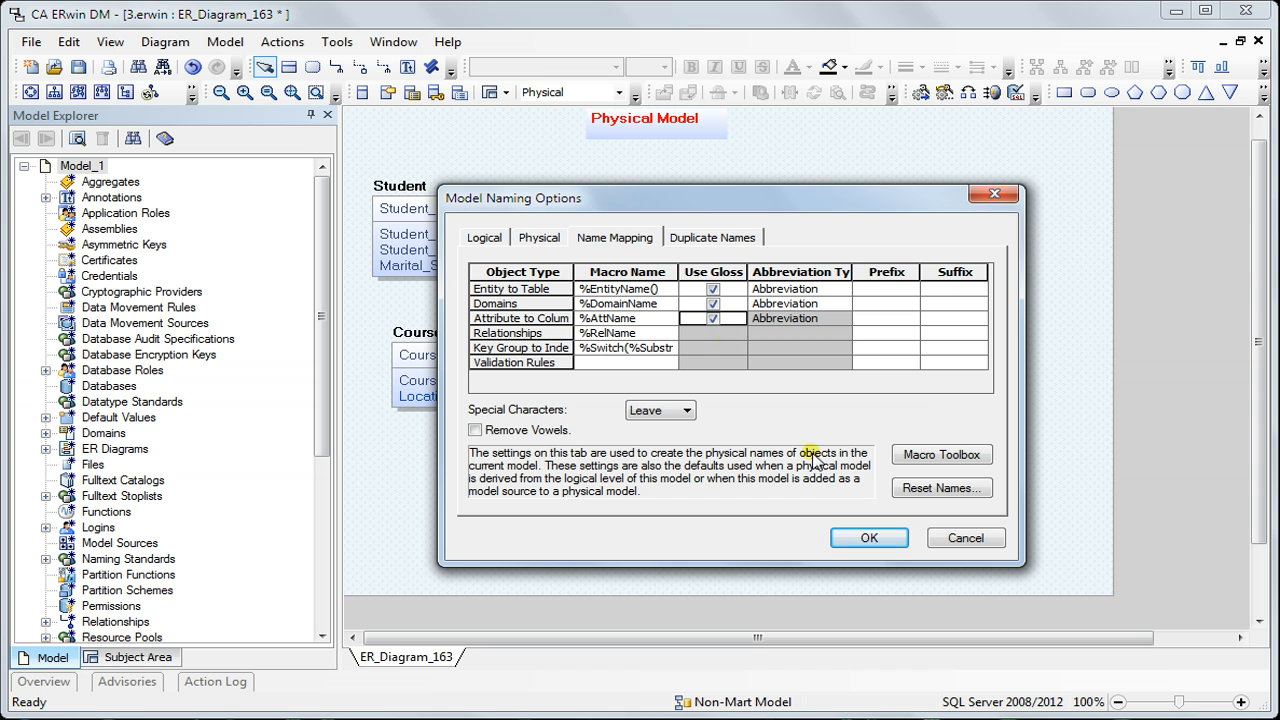
{"action": "left_click", "coordinate": [864, 541]}
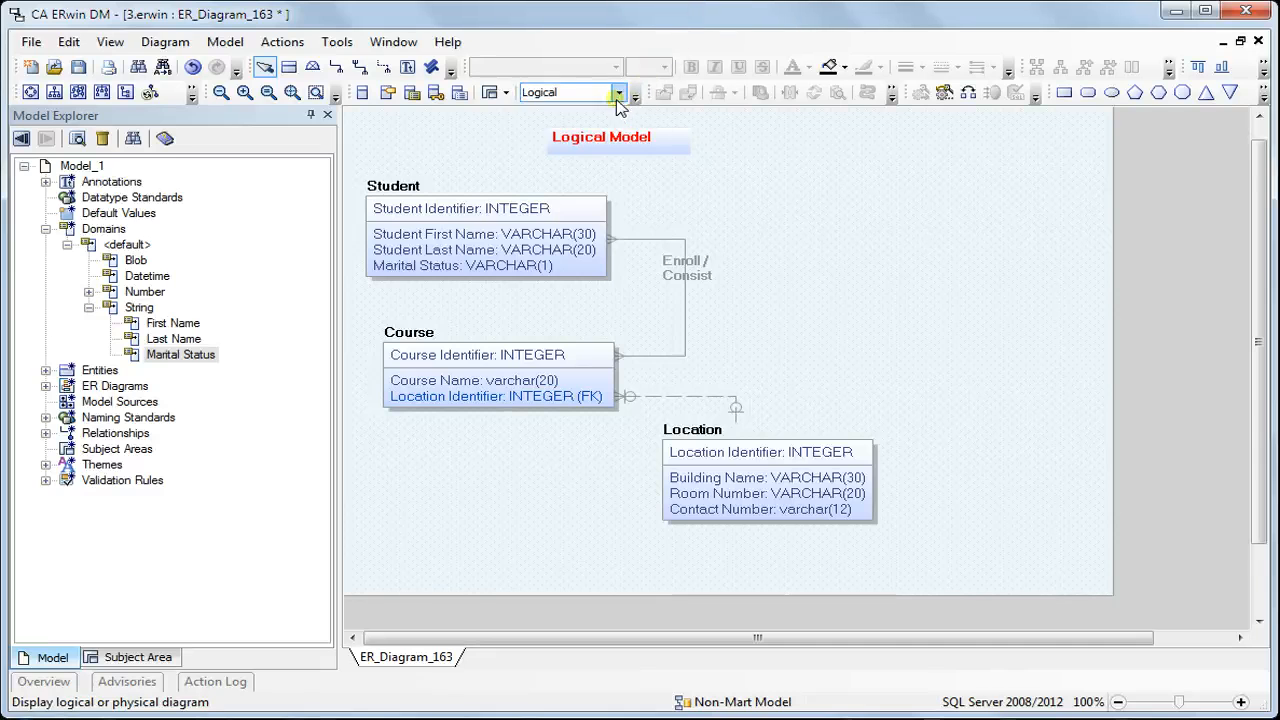
{"action": "left_click", "coordinate": [618, 93]}
{"action": "left_click", "coordinate": [612, 124]}
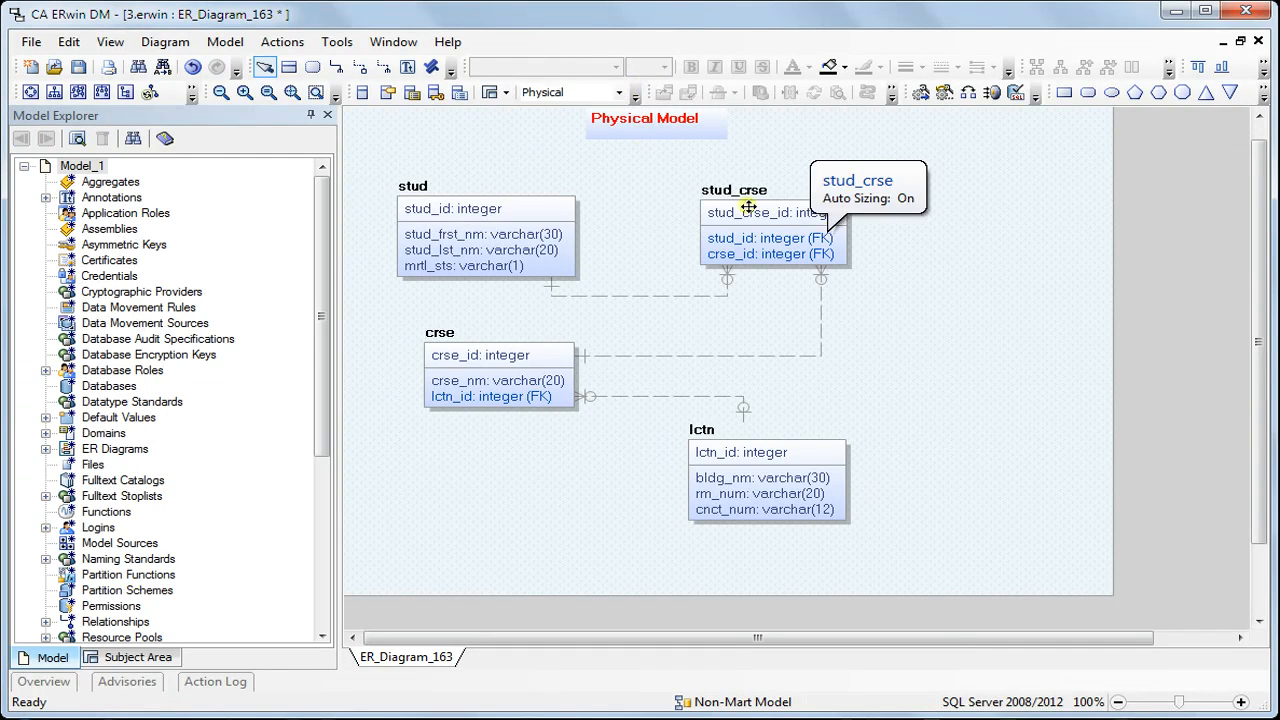
Check naming standards compliance for tables, columns and domains without word order checking, ignoring the _default_ domain name
{"action": "left_click", "coordinate": [337, 42]}
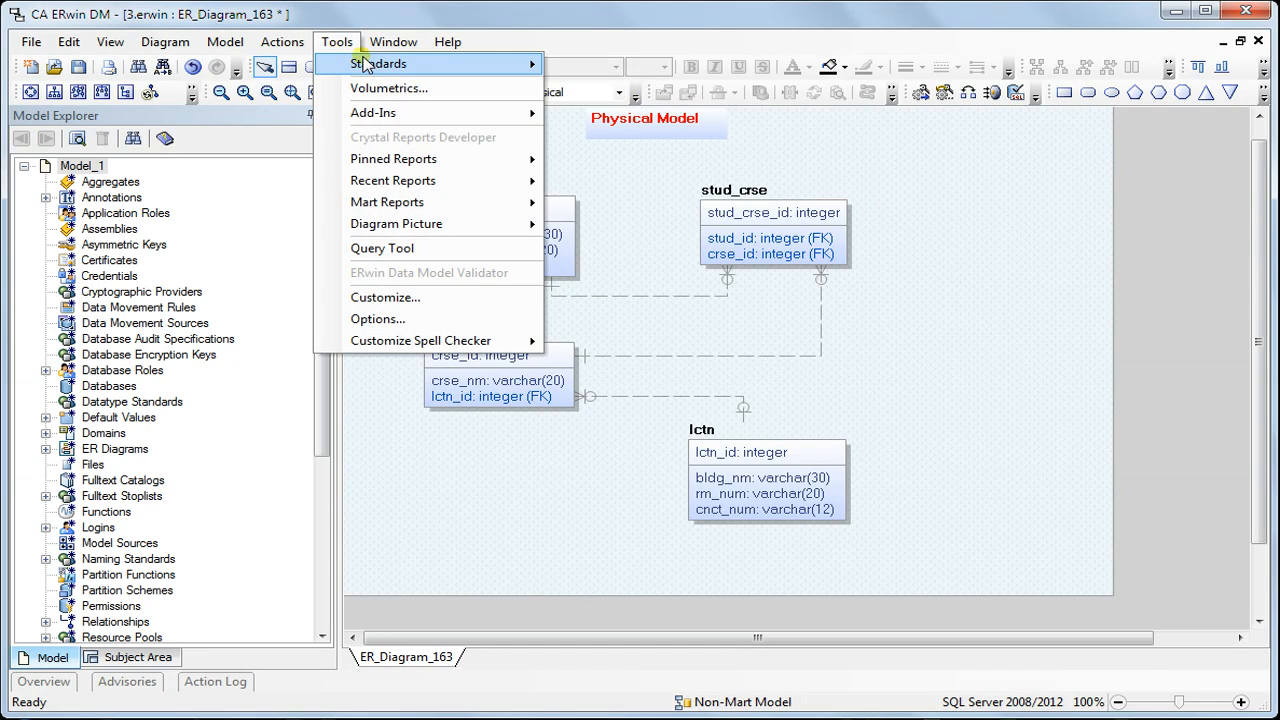
{"action": "mouse_move", "coordinate": [365, 64]}
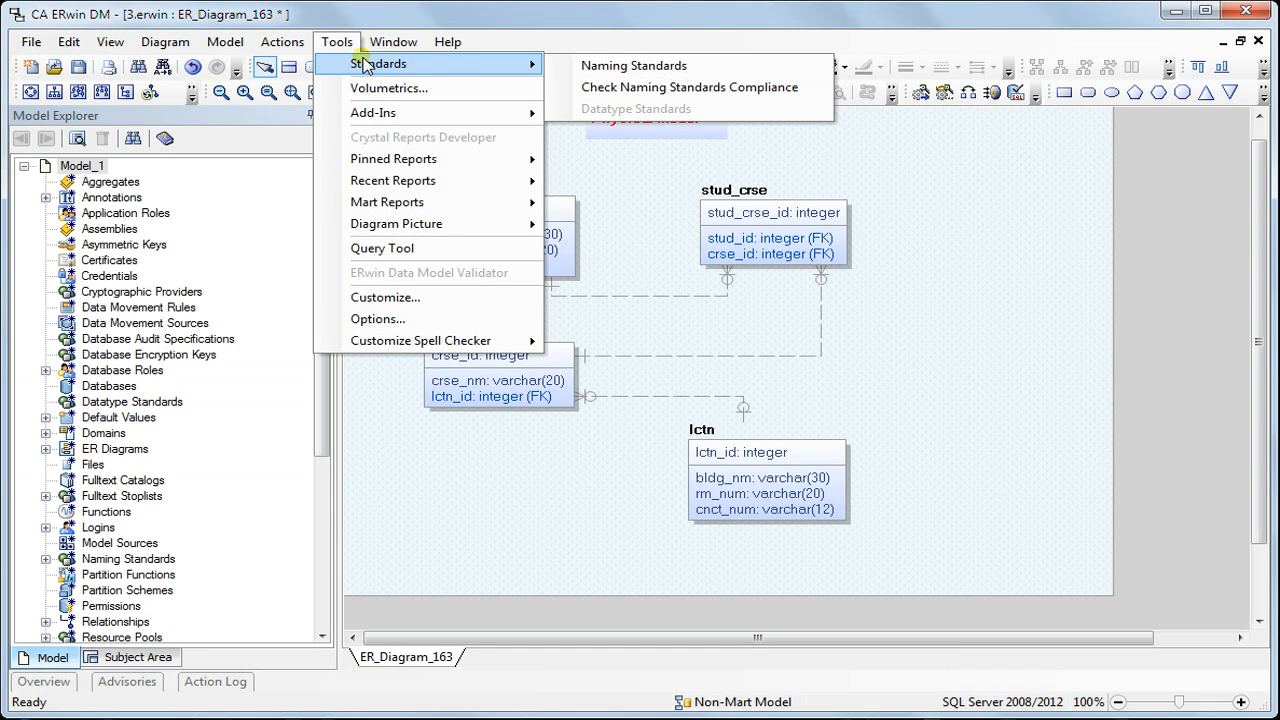
{"action": "left_click", "coordinate": [620, 88]}
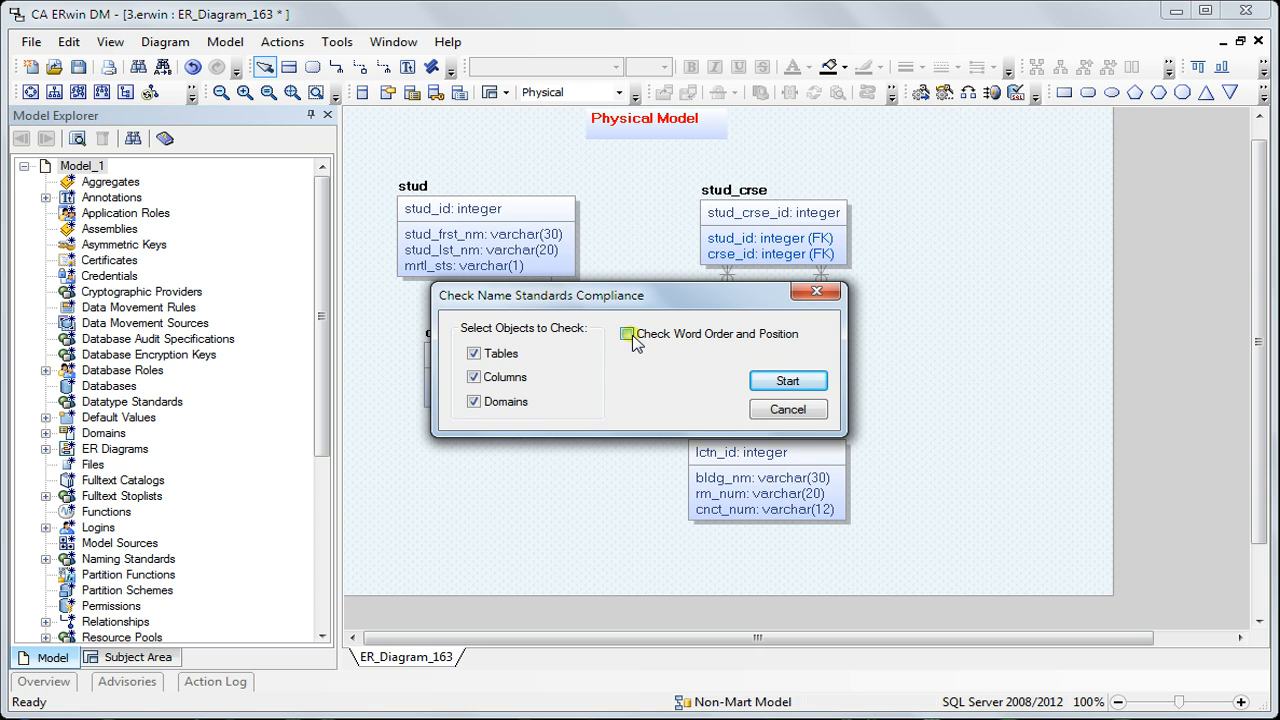
{"action": "left_click", "coordinate": [778, 383]}
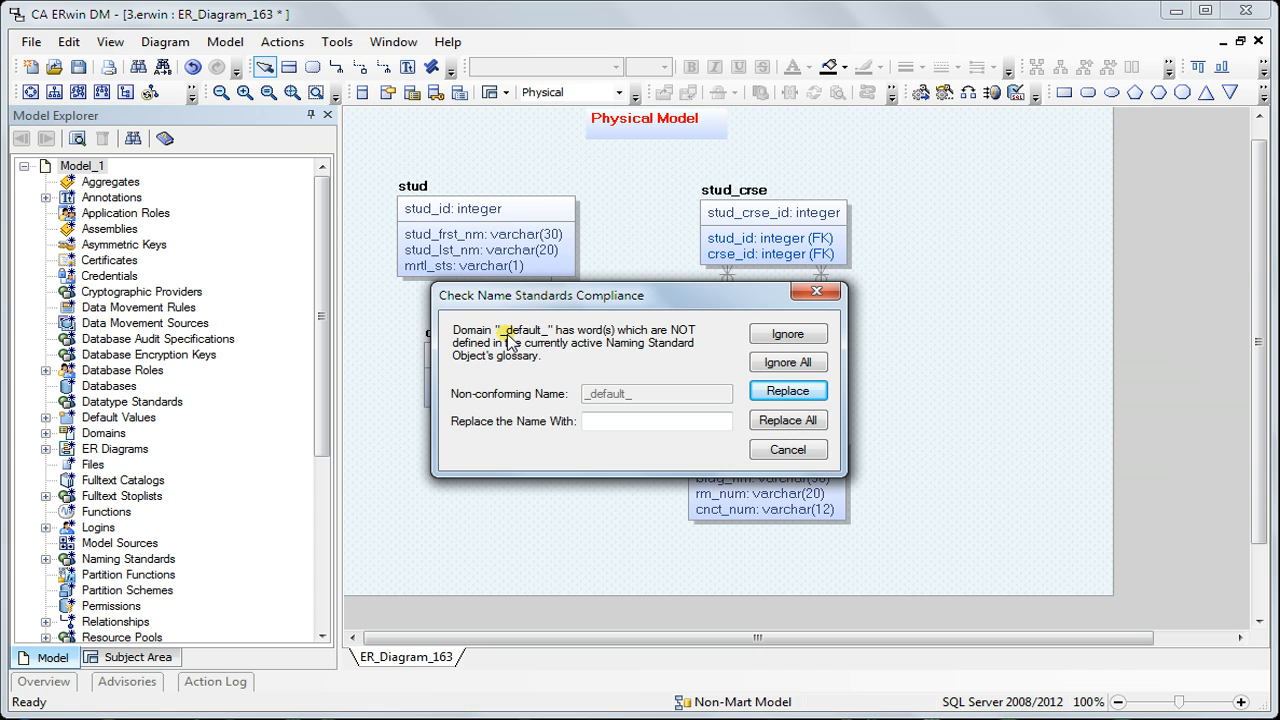
{"action": "left_click", "coordinate": [784, 337]}
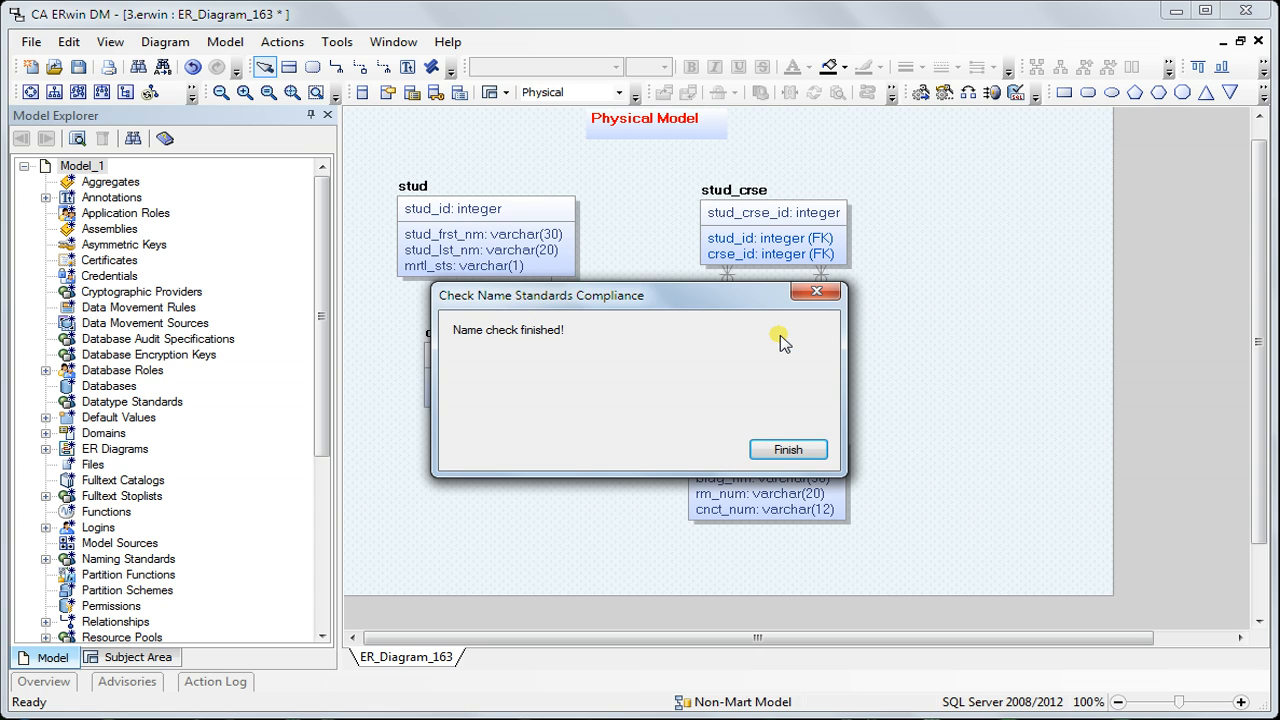
{"action": "left_click", "coordinate": [770, 450]}
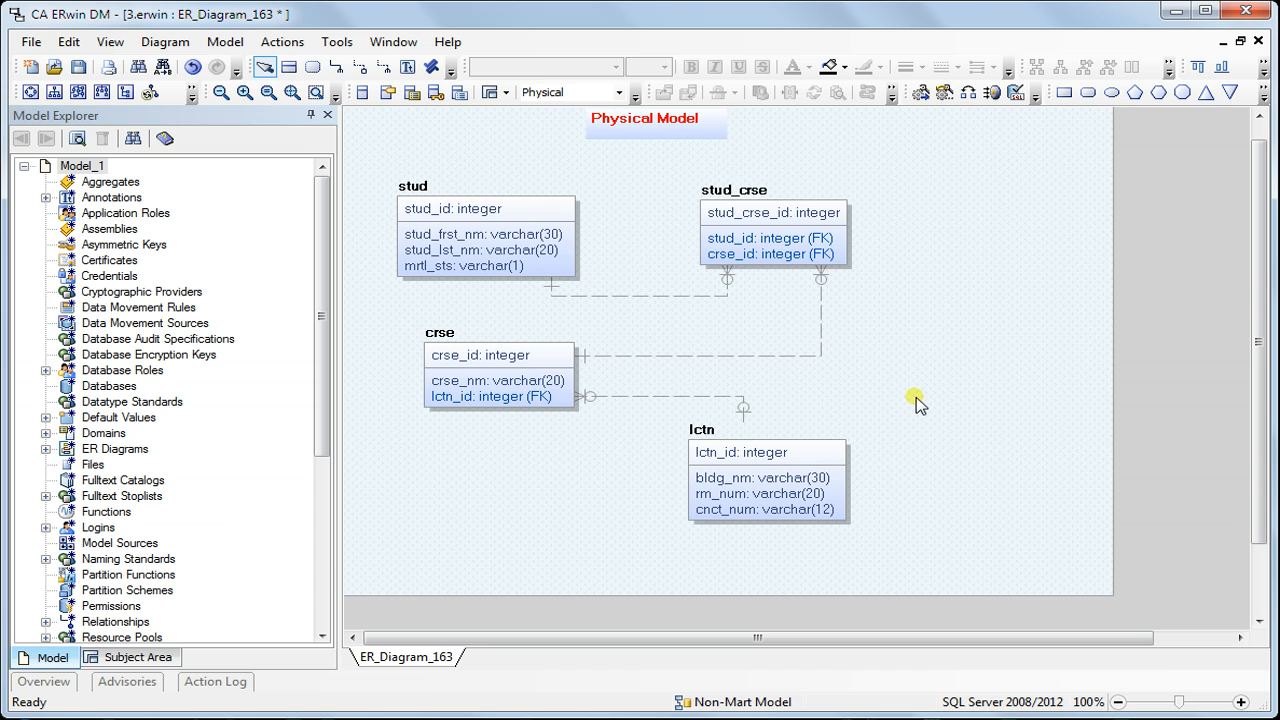
Switch the diagram from the physical to the logical model
{"action": "left_click", "coordinate": [282, 42]}
{"action": "left_click", "coordinate": [612, 165]}
{"action": "left_click", "coordinate": [619, 91]}
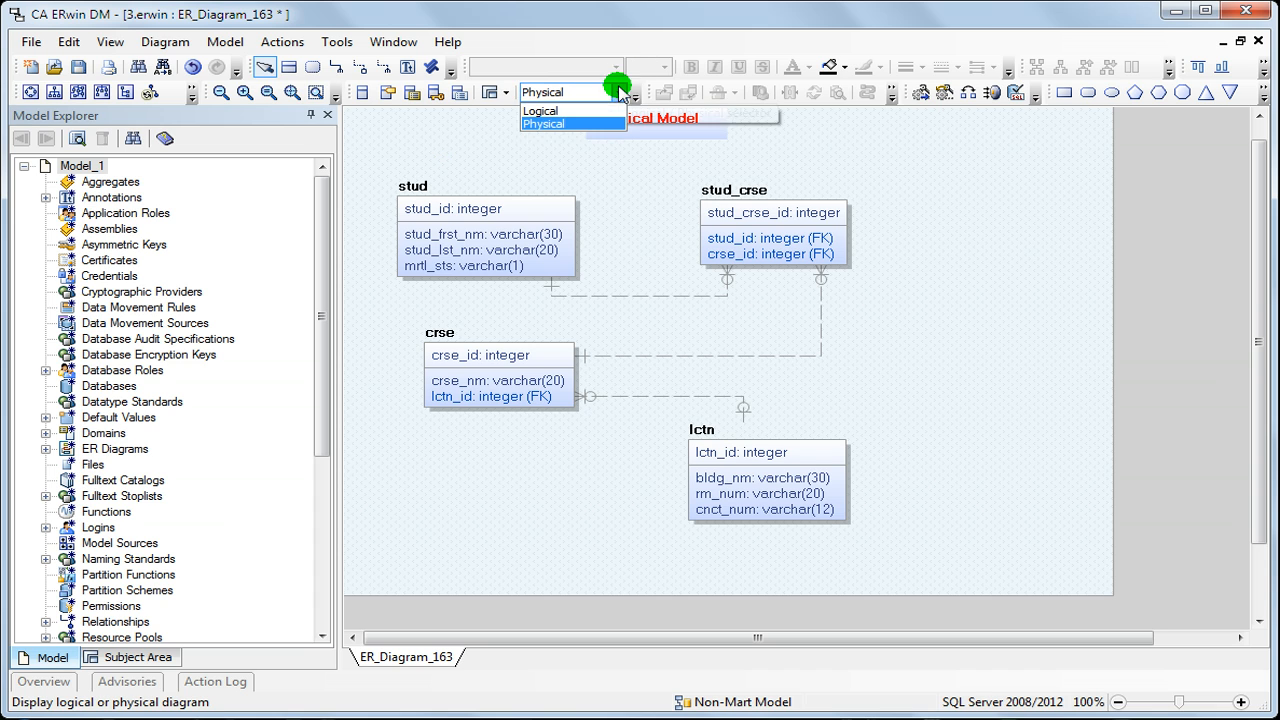
{"action": "left_click", "coordinate": [612, 104]}
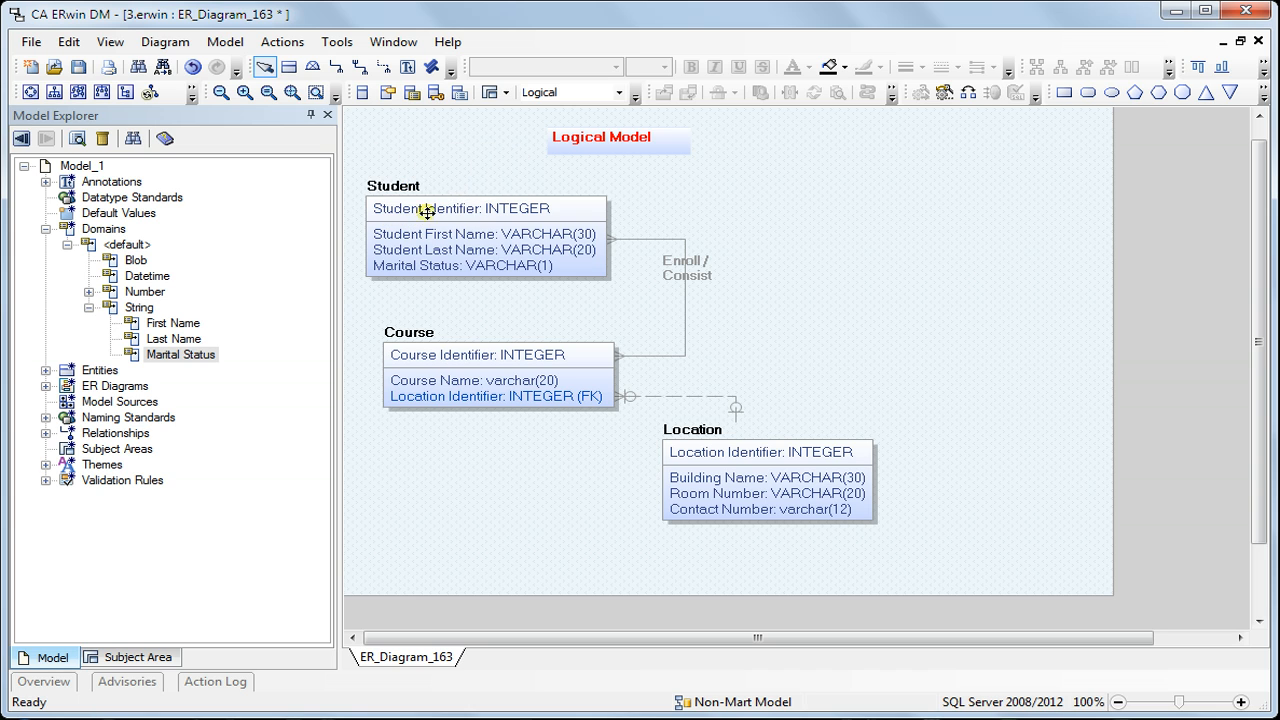
Set the logical naming case for entities to UPPER in the model naming options and apply it
{"action": "left_click", "coordinate": [283, 41]}
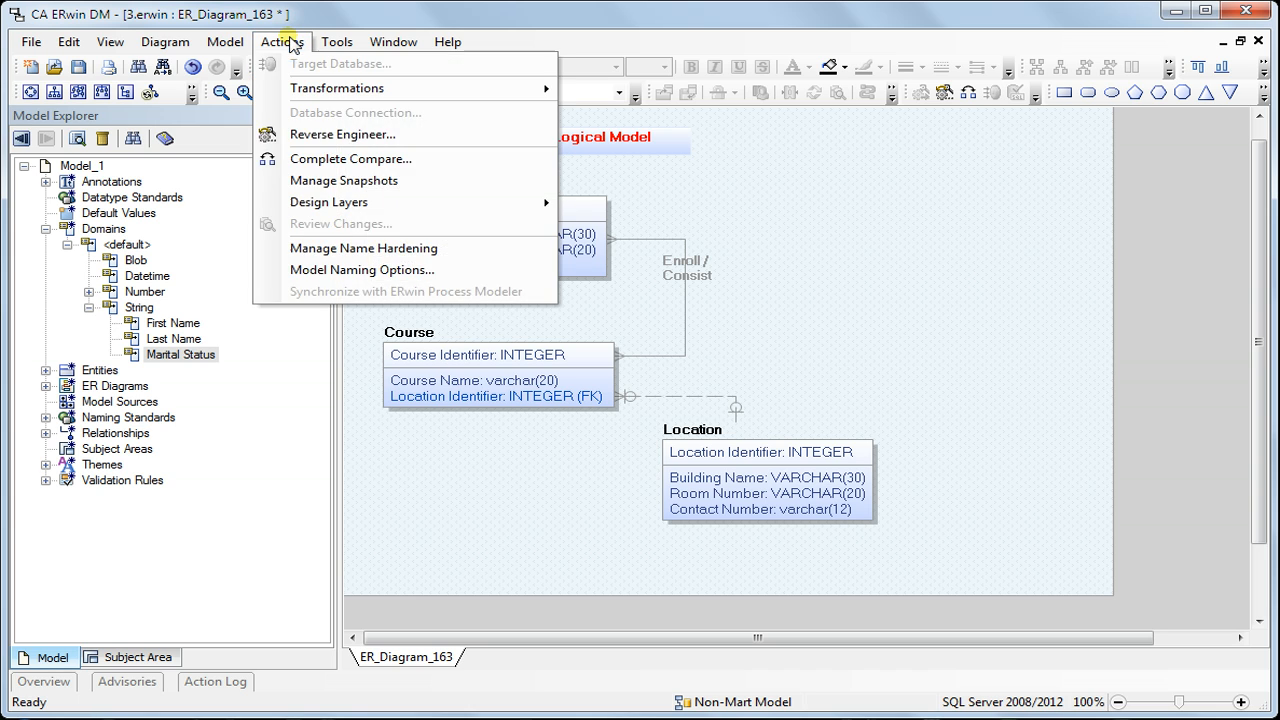
{"action": "left_click", "coordinate": [316, 272]}
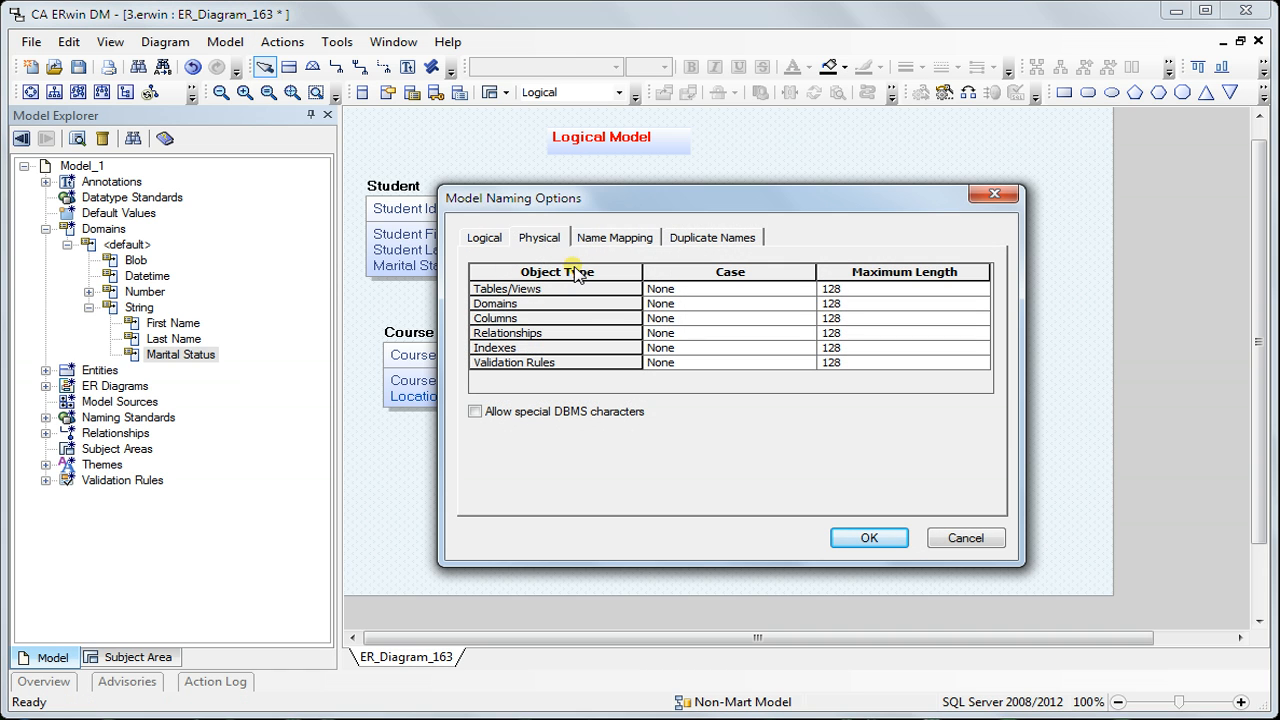
{"action": "left_click", "coordinate": [486, 237]}
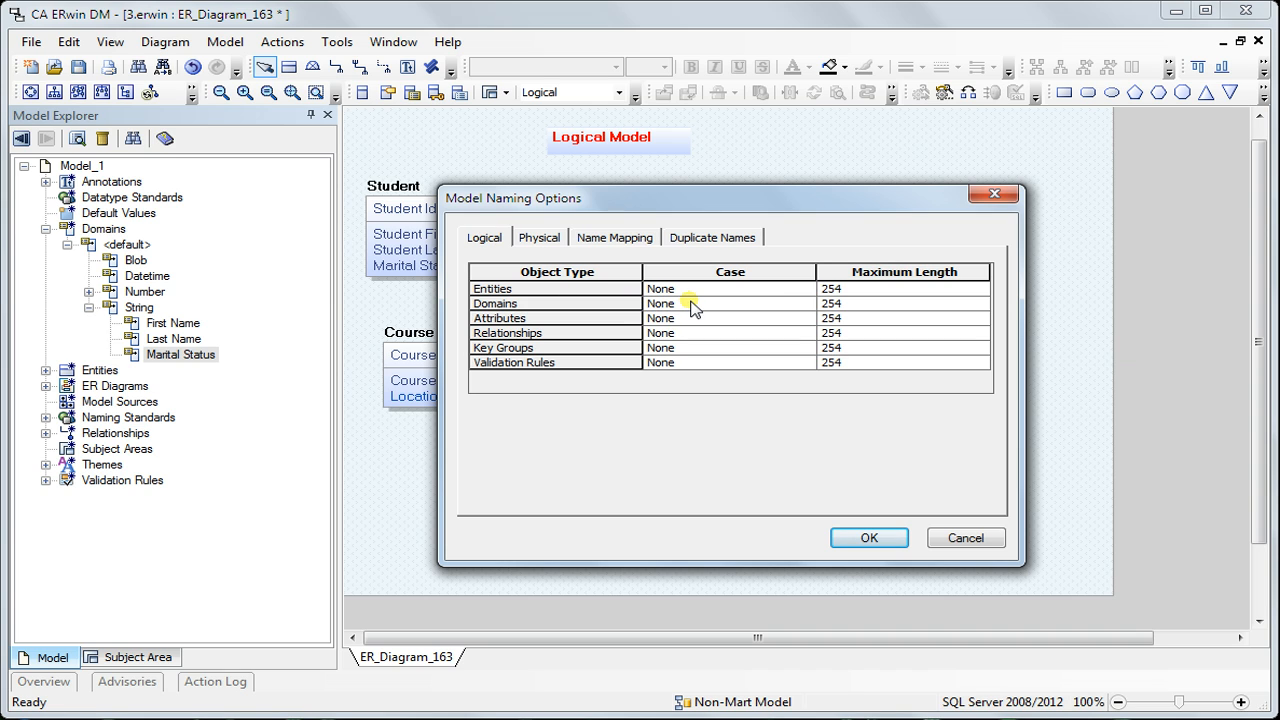
{"action": "left_click", "coordinate": [762, 290]}
{"action": "left_click", "coordinate": [806, 289]}
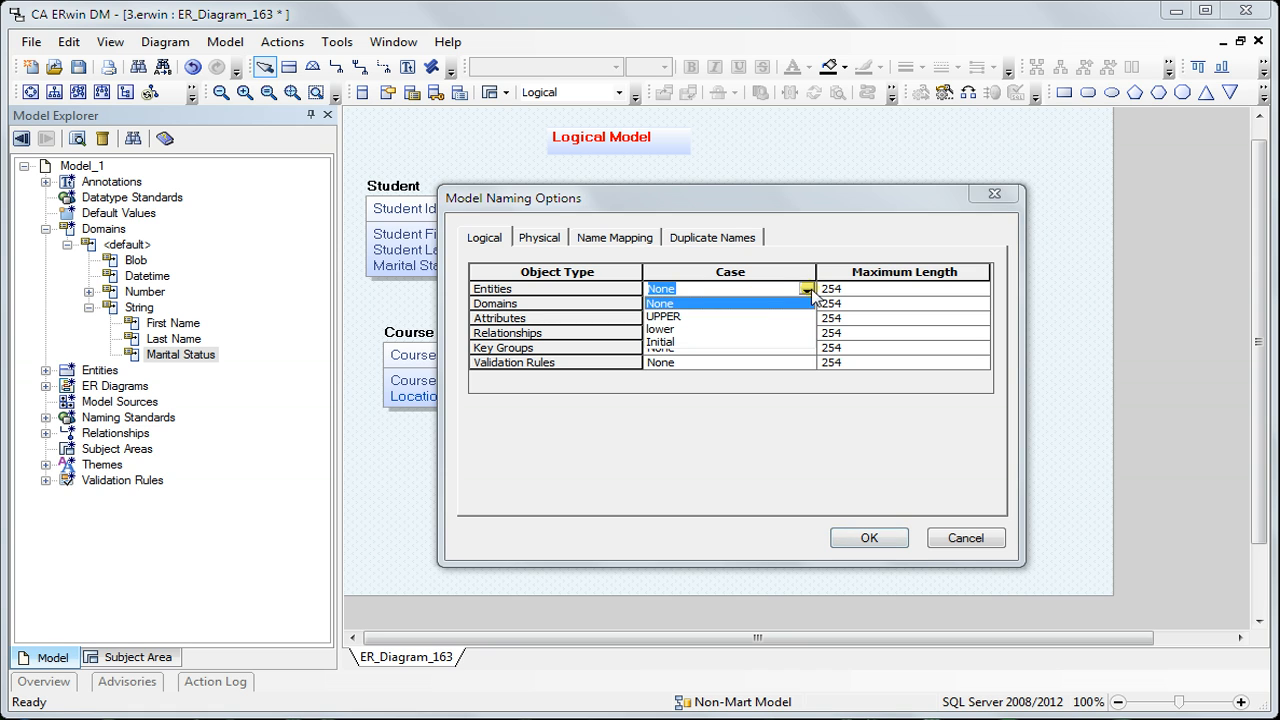
{"action": "left_click", "coordinate": [737, 318]}
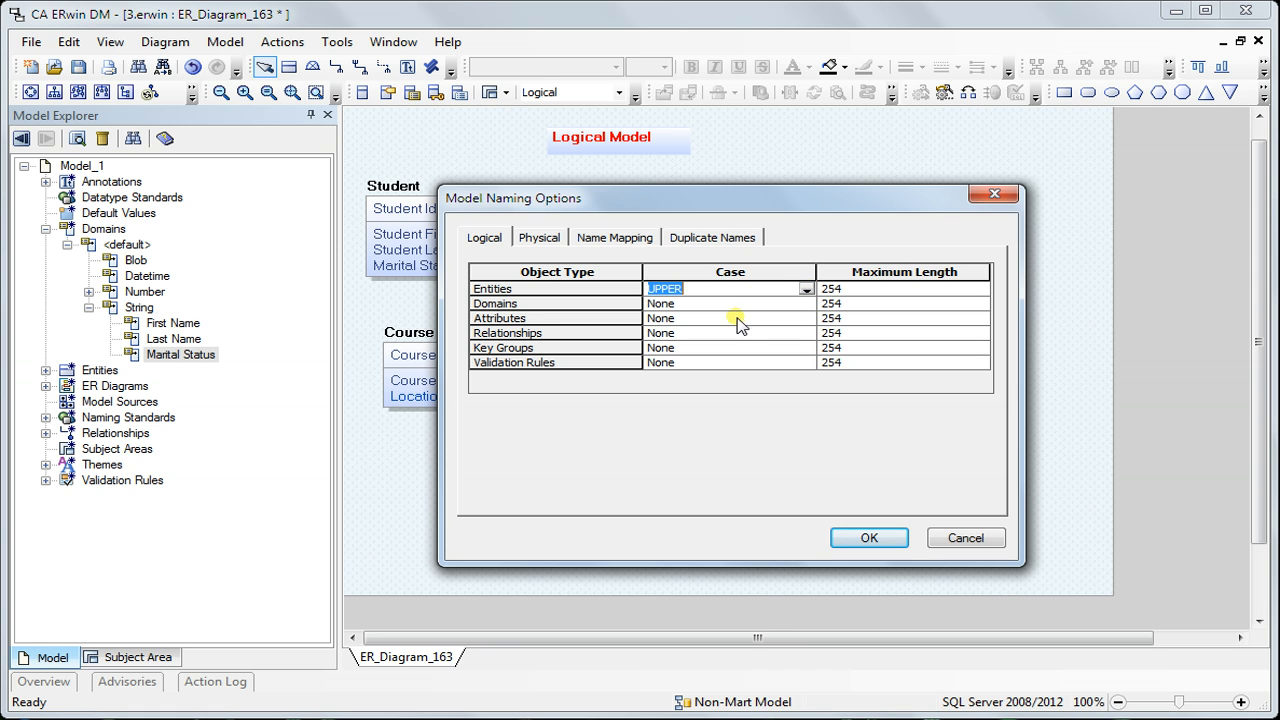
{"action": "left_click", "coordinate": [860, 539]}
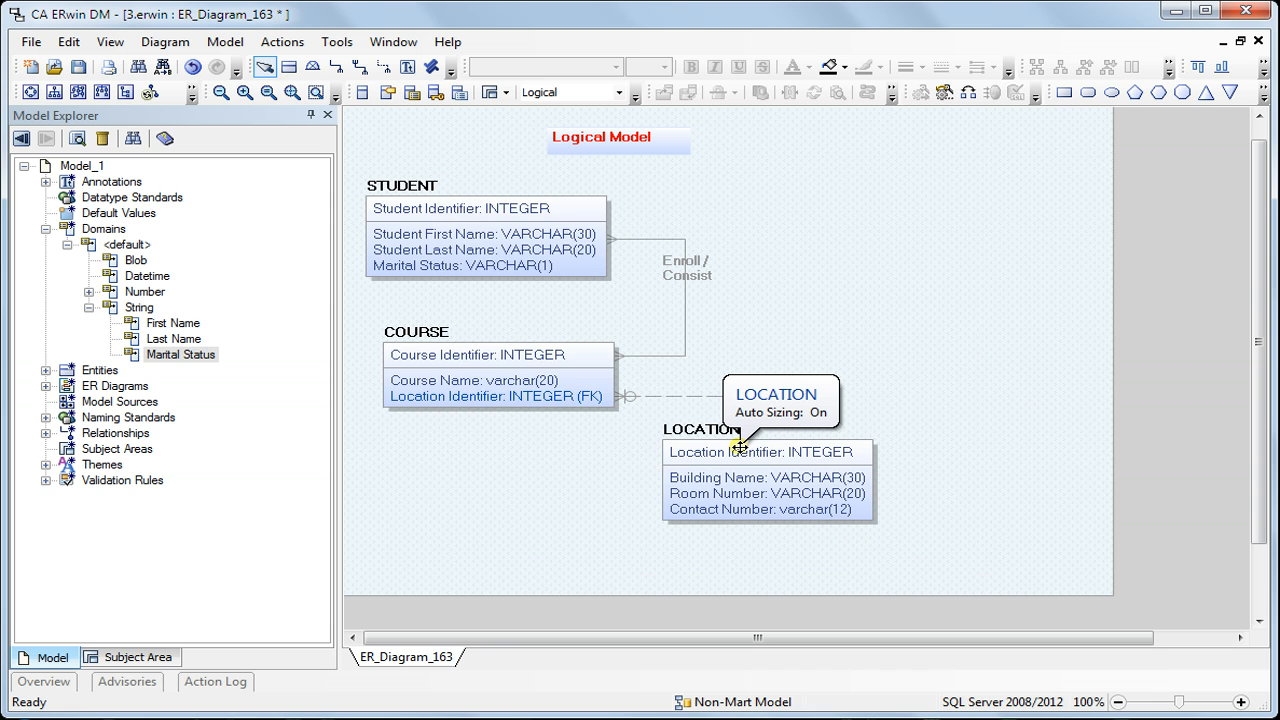
Display the physical model and set the naming case for Tables/Views to Initial in the model naming options
{"action": "left_click", "coordinate": [619, 92]}
{"action": "left_click", "coordinate": [600, 122]}
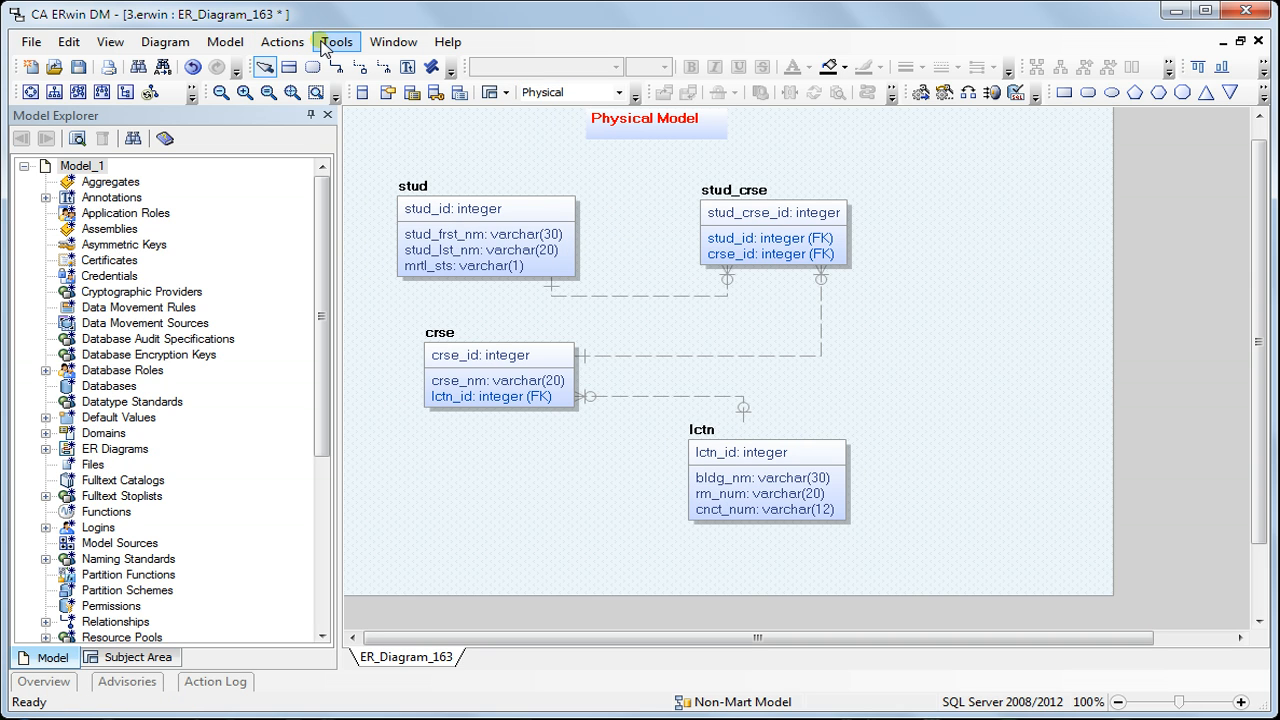
{"action": "left_click", "coordinate": [282, 42]}
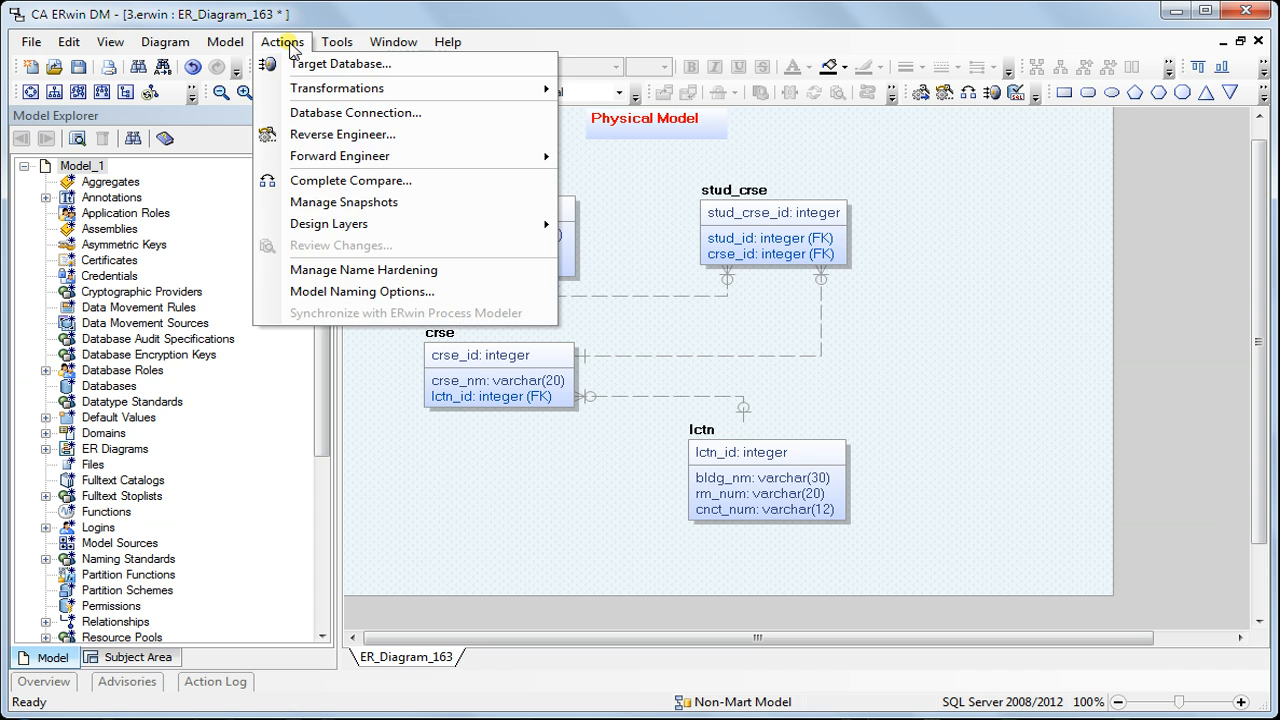
{"action": "left_click", "coordinate": [341, 291]}
{"action": "left_click", "coordinate": [540, 238]}
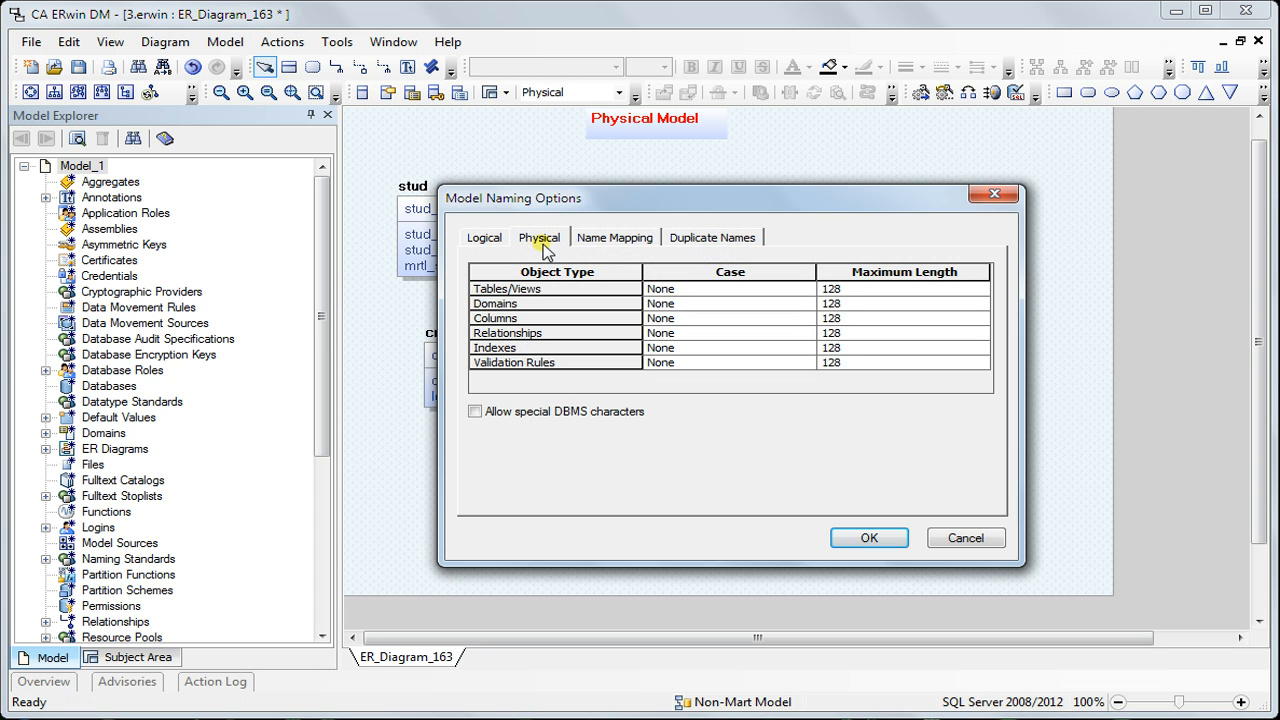
{"action": "left_click", "coordinate": [705, 288]}
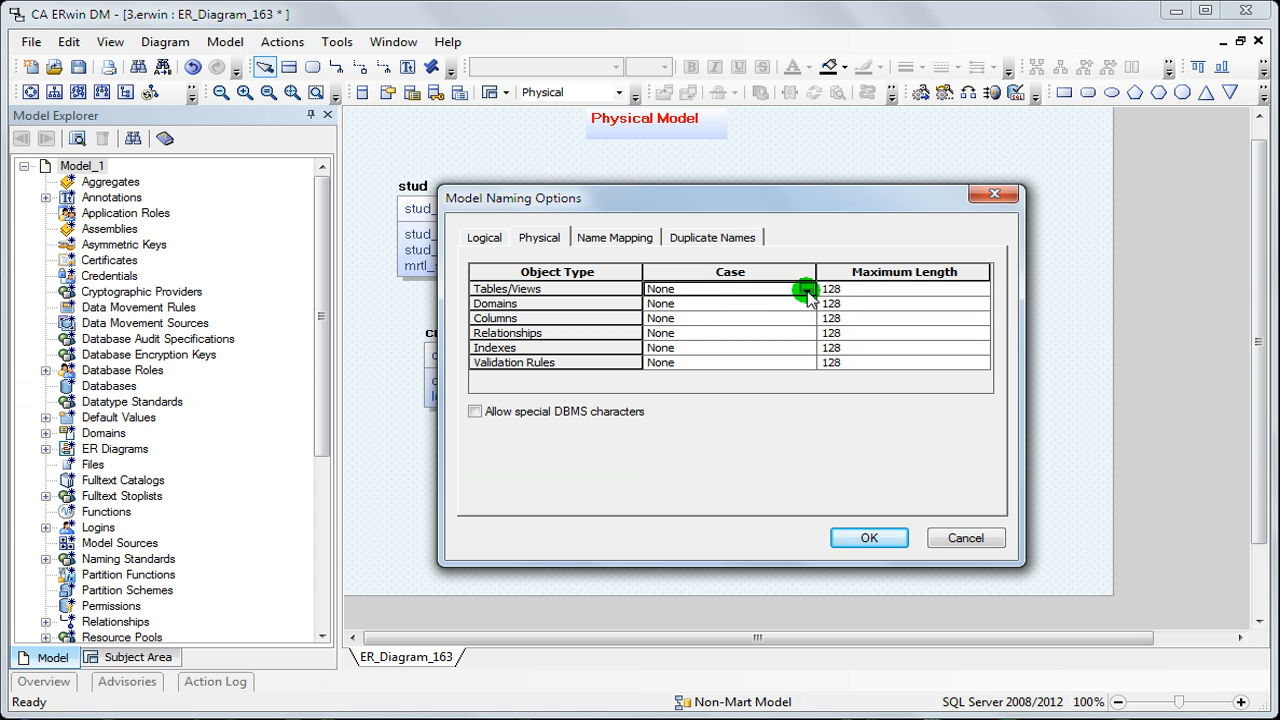
{"action": "left_click", "coordinate": [806, 289]}
{"action": "left_click", "coordinate": [710, 342]}
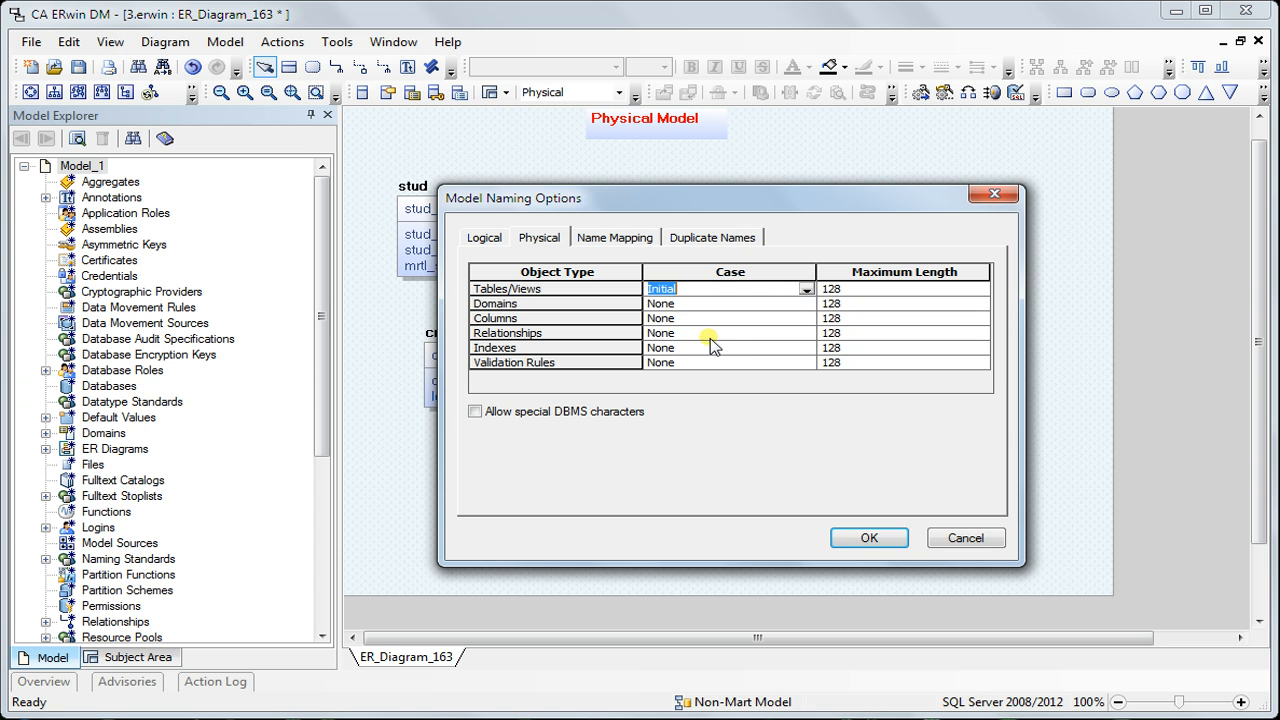
{"action": "left_click", "coordinate": [862, 538]}
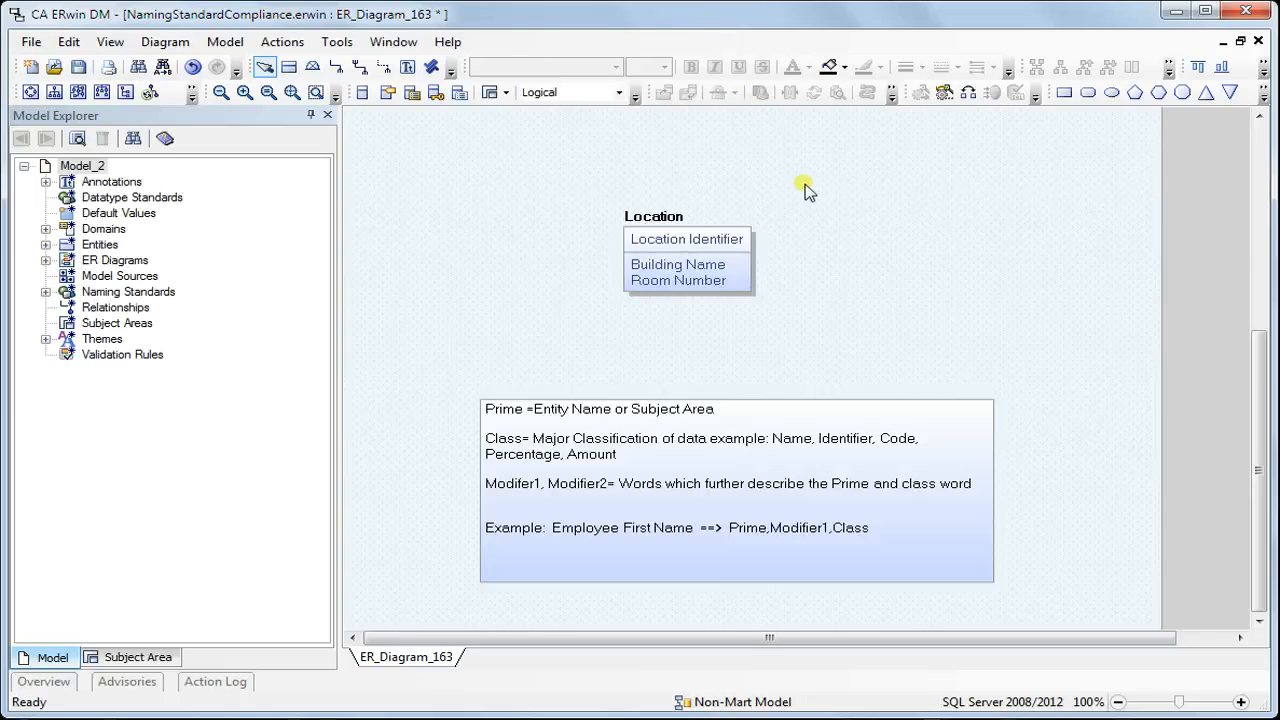
In the NamingStandardCompliance.erwin model, examine the note defining Prime, Class and Modifier words and its Employee First Name example
{"action": "left_click", "coordinate": [562, 530]}
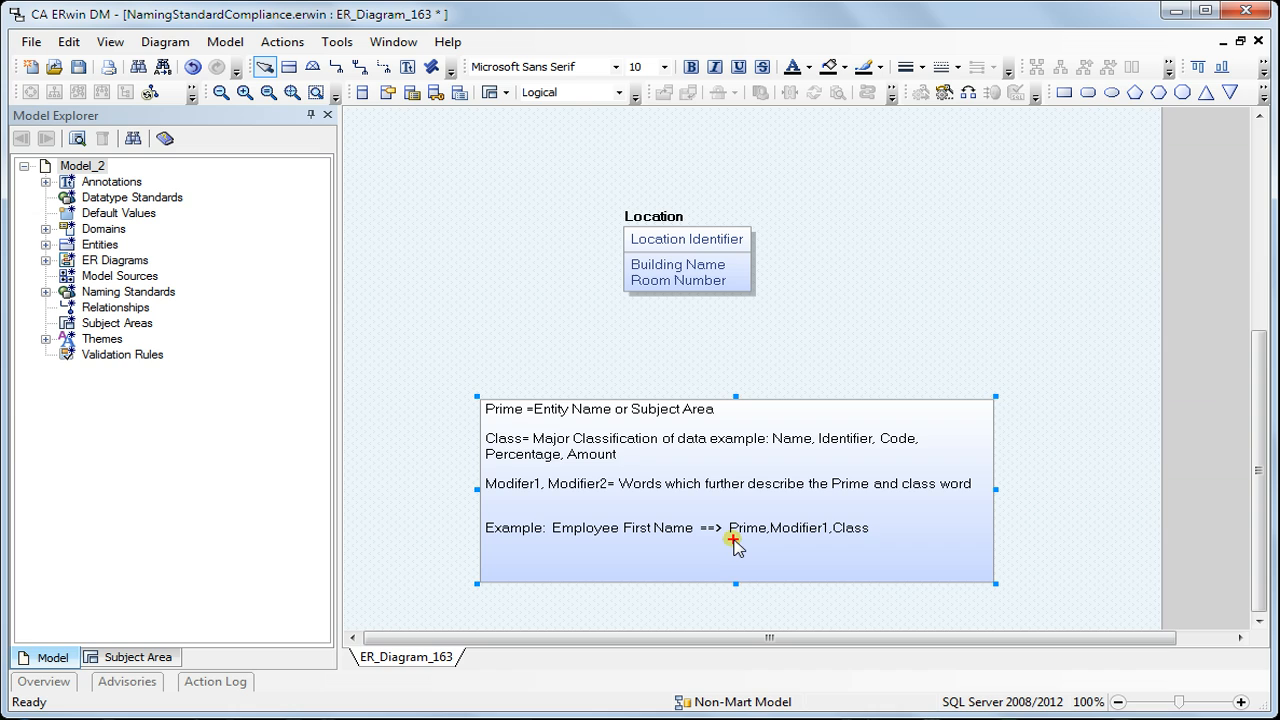
{"action": "mouse_move", "coordinate": [728, 518]}
{"action": "left_mouse_down"}
{"action": "mouse_move", "coordinate": [805, 558]}
{"action": "mouse_move", "coordinate": [883, 545]}
{"action": "left_mouse_up"}
{"action": "left_click", "coordinate": [352, 42]}
{"action": "mouse_move", "coordinate": [374, 63]}
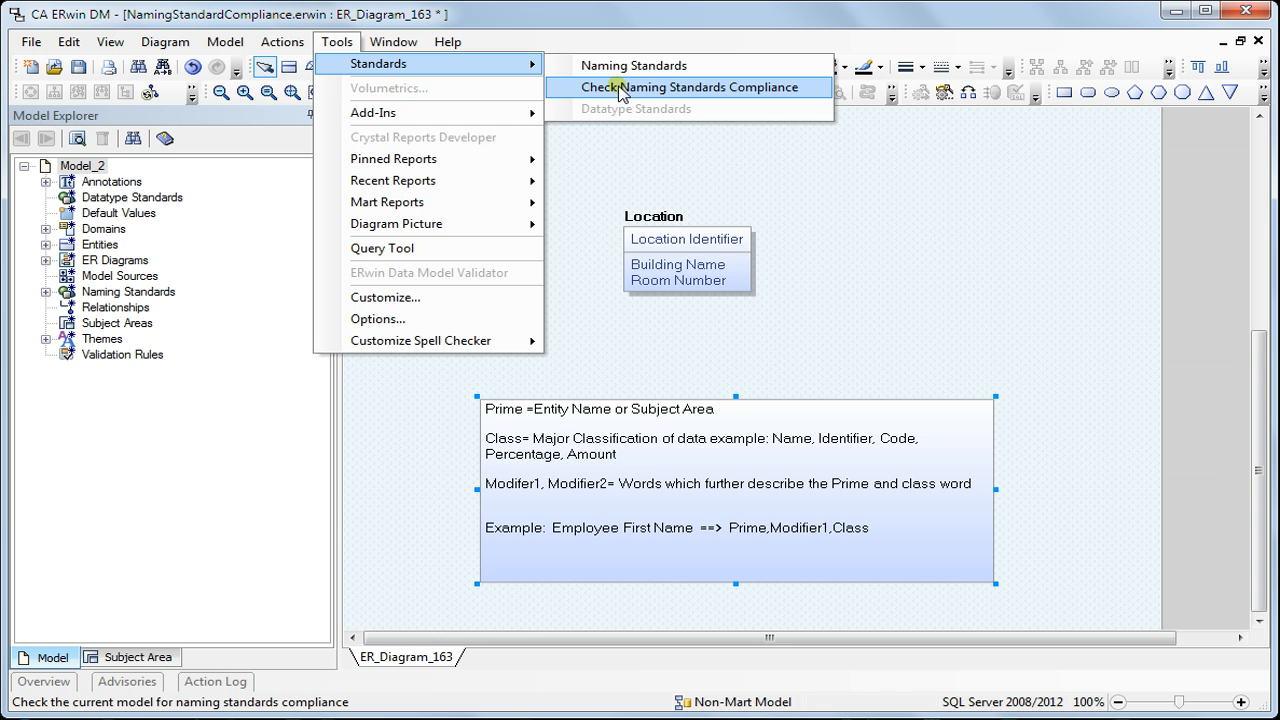
{"action": "left_click", "coordinate": [687, 187]}
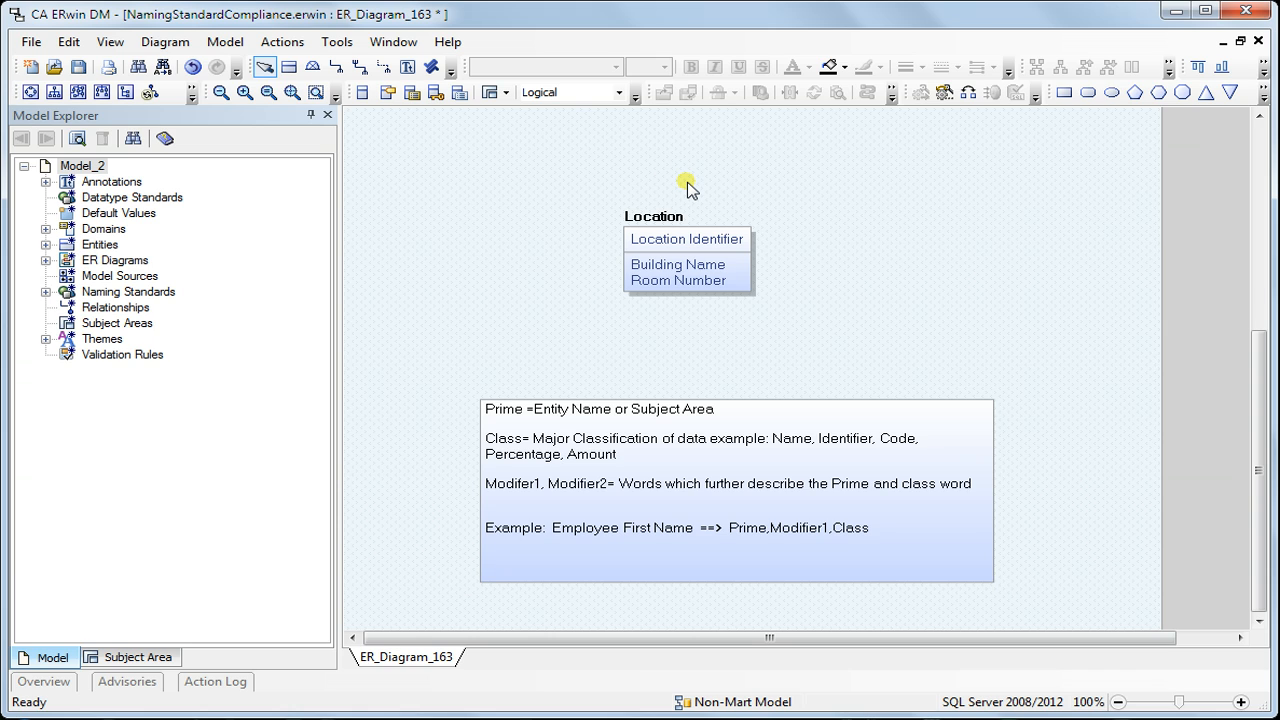
In the Word Order NC naming standard, set the logical Entity Part1 to Prime, and Attribute Part1 to Prime and Part2 to Class
{"action": "left_click", "coordinate": [337, 41]}
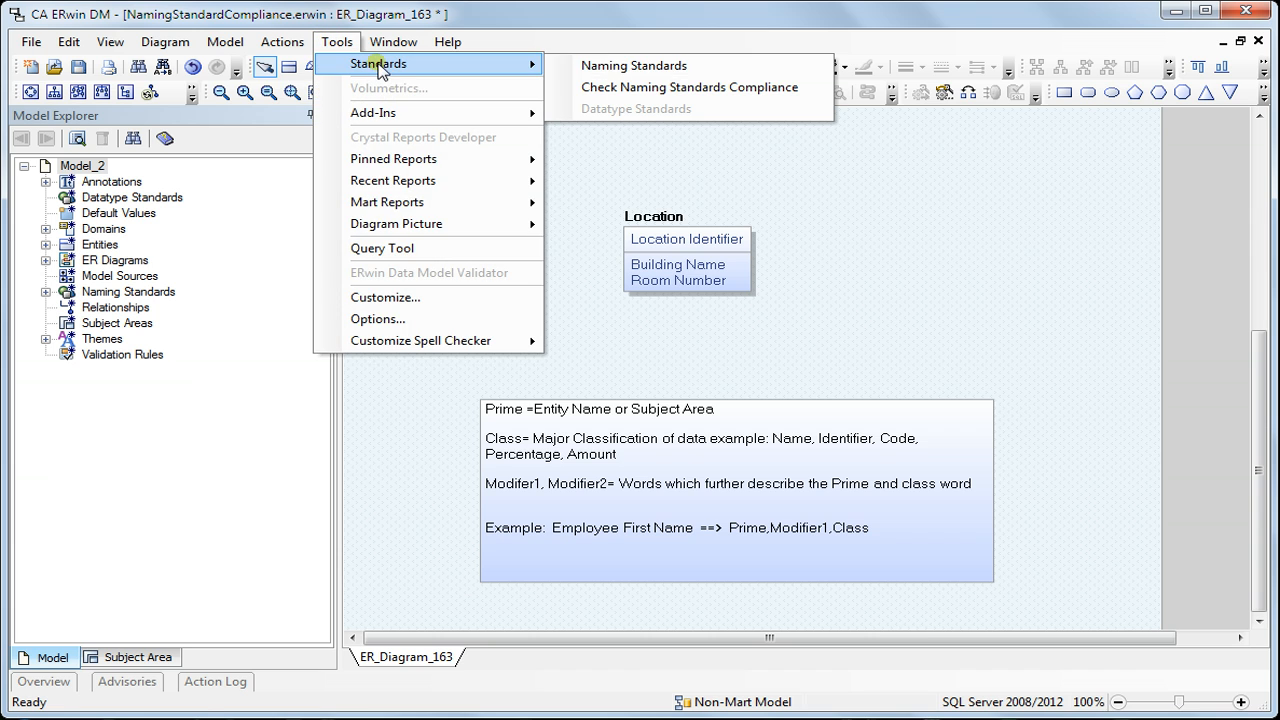
{"action": "left_click", "coordinate": [590, 66]}
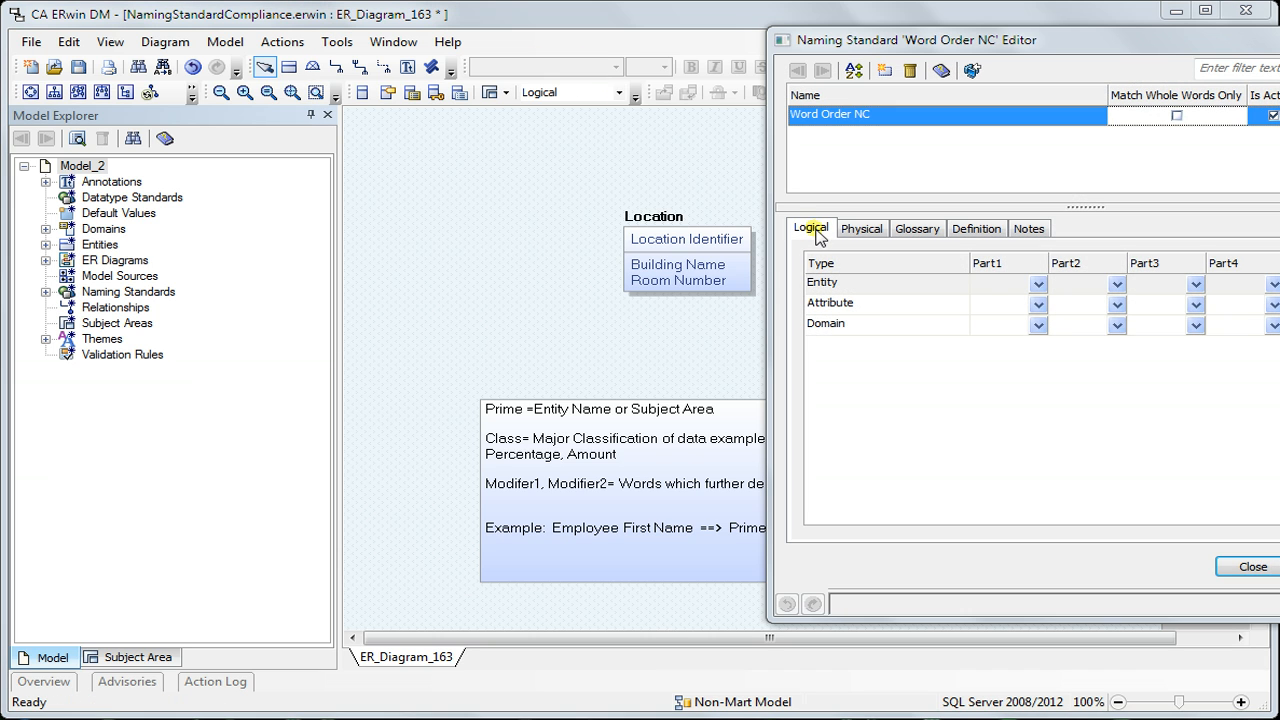
{"action": "left_click", "coordinate": [1038, 284]}
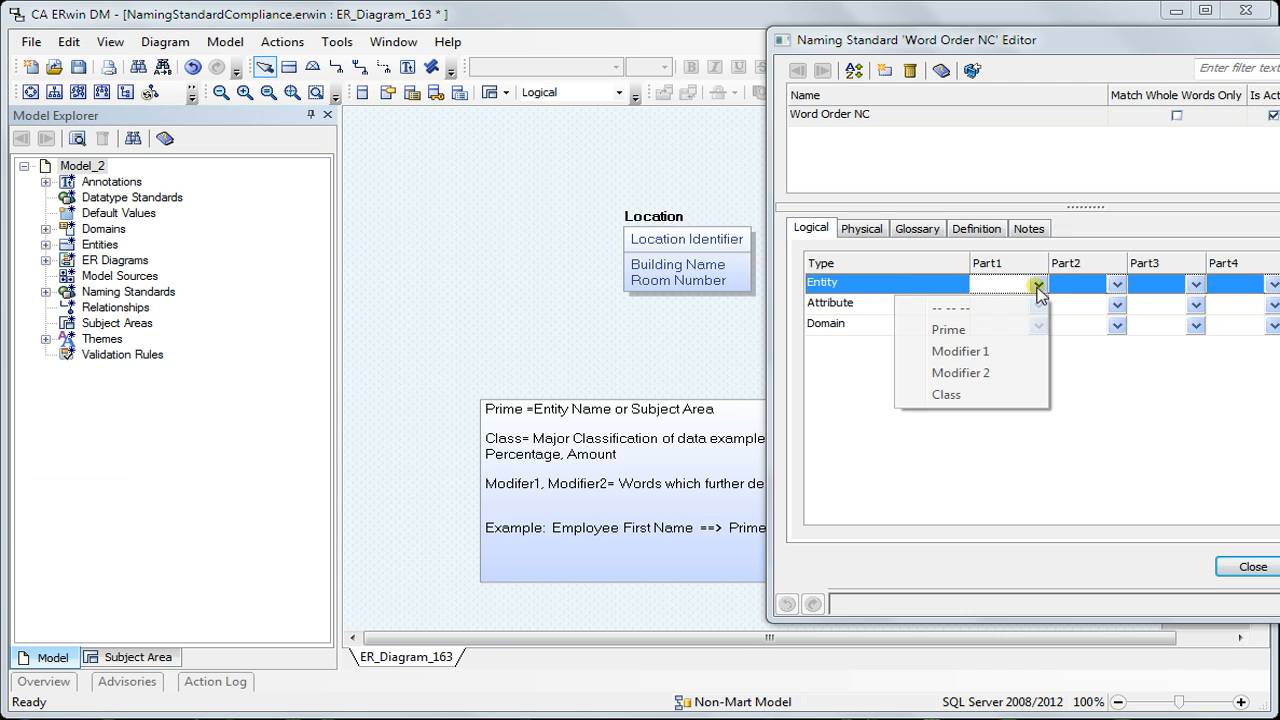
{"action": "left_click", "coordinate": [1006, 329]}
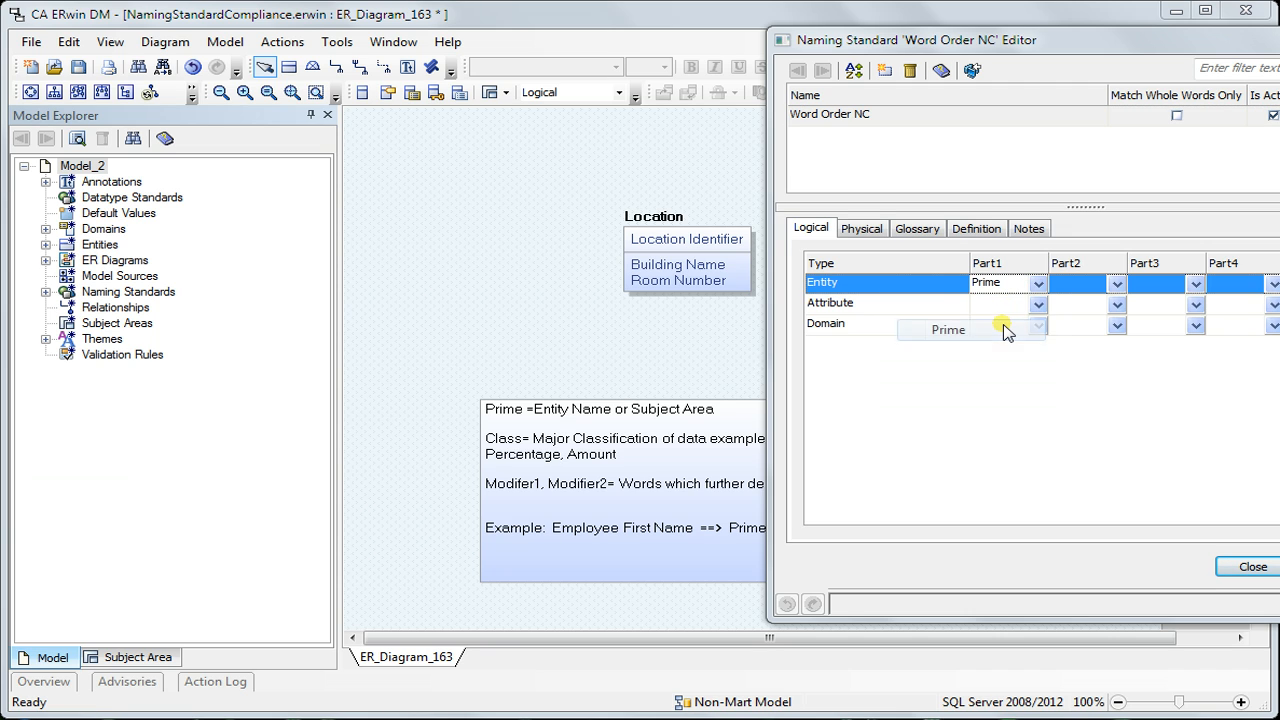
{"action": "left_click", "coordinate": [1038, 305]}
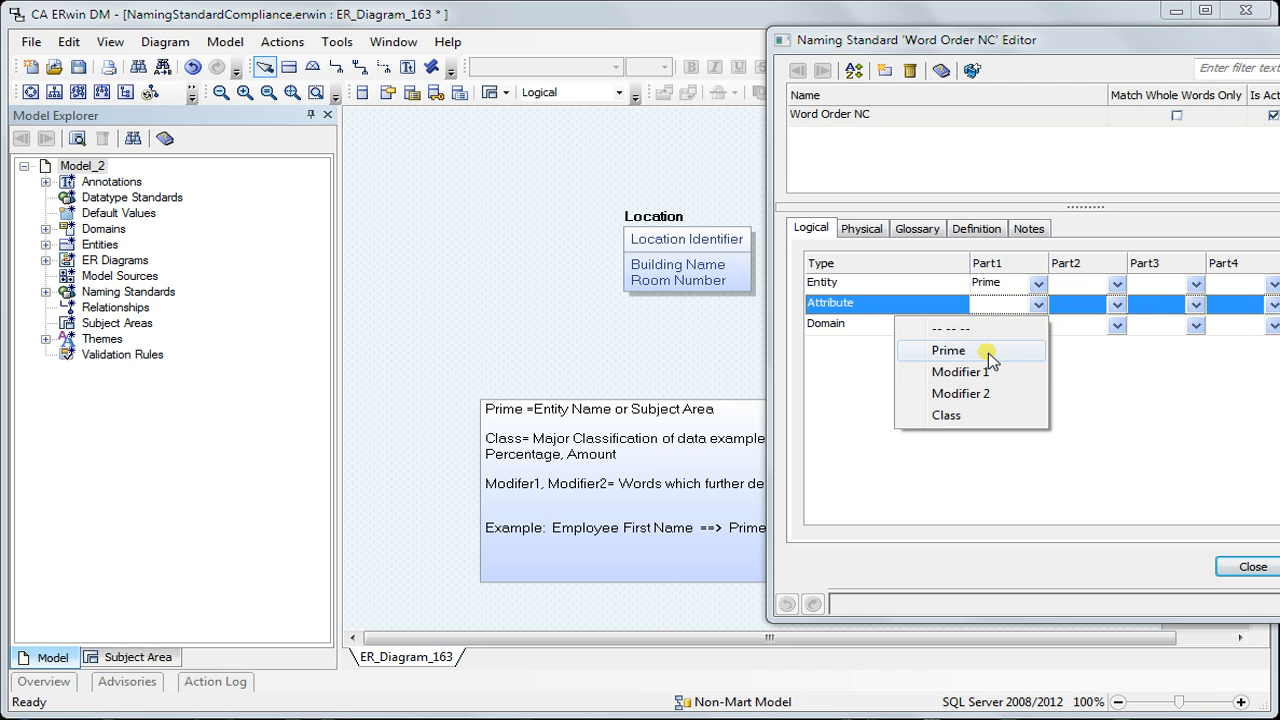
{"action": "left_click", "coordinate": [988, 352]}
{"action": "left_click", "coordinate": [1117, 305]}
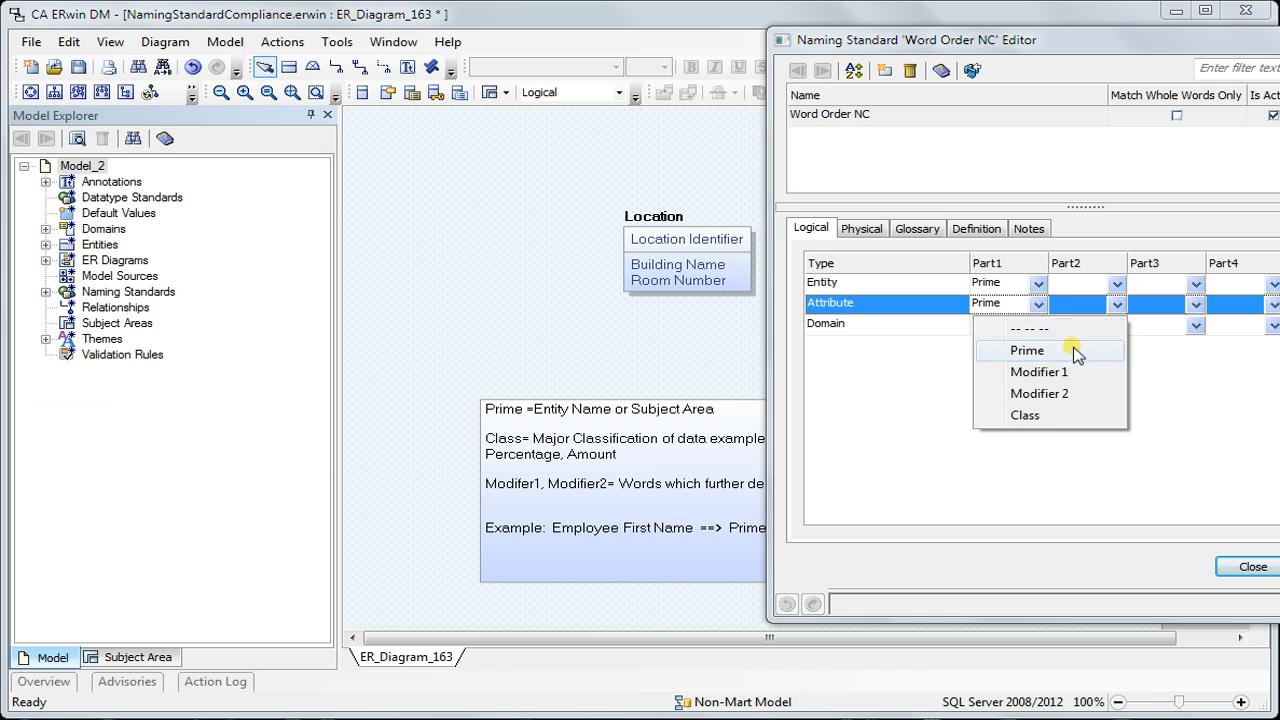
{"action": "left_click", "coordinate": [1057, 414]}
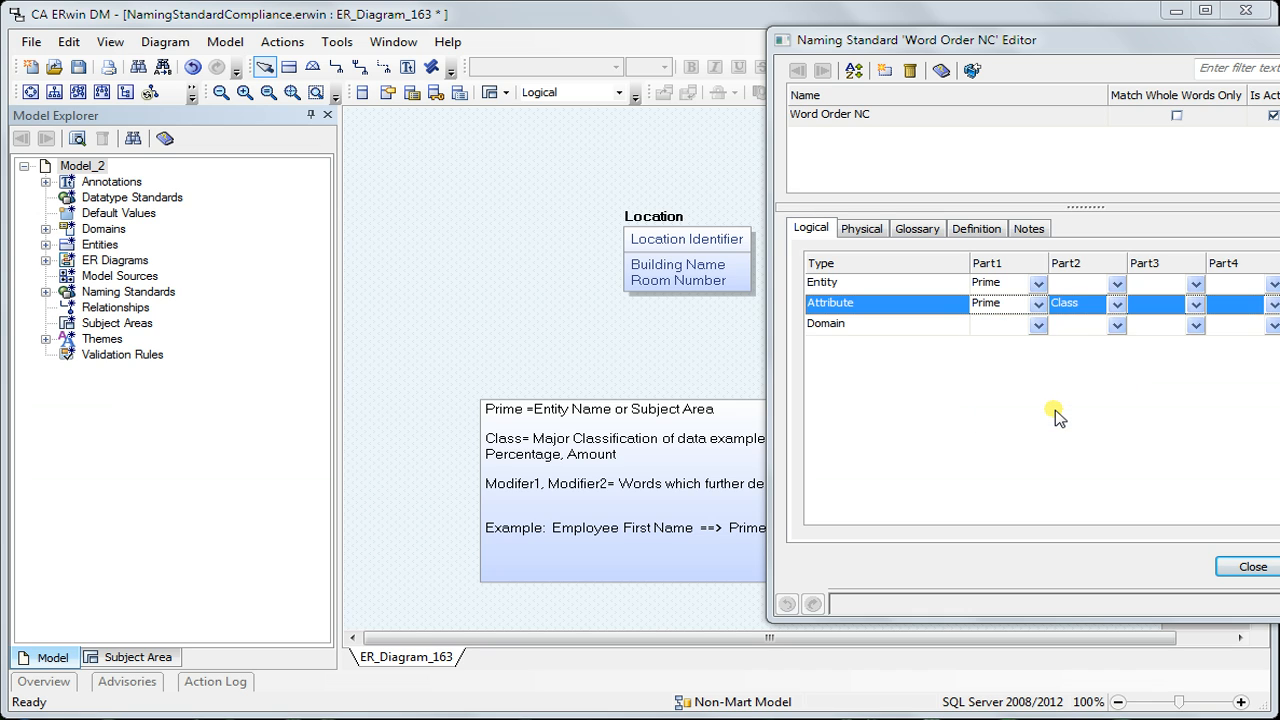
Examine the P, M1, M2 and C marks of the glossary words against the logical word order of entities and attributes
{"action": "left_click", "coordinate": [917, 232]}
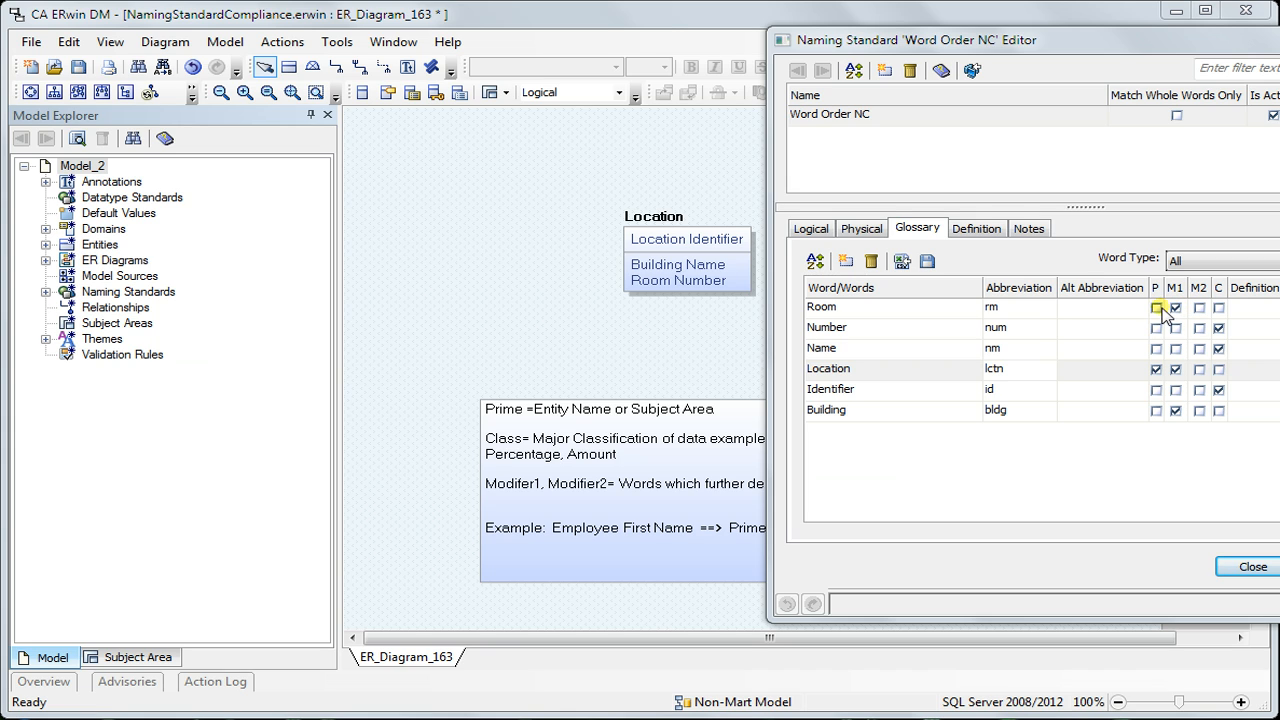
{"action": "left_click", "coordinate": [1156, 369]}
{"action": "left_click", "coordinate": [1176, 369]}
{"action": "left_click", "coordinate": [812, 229]}
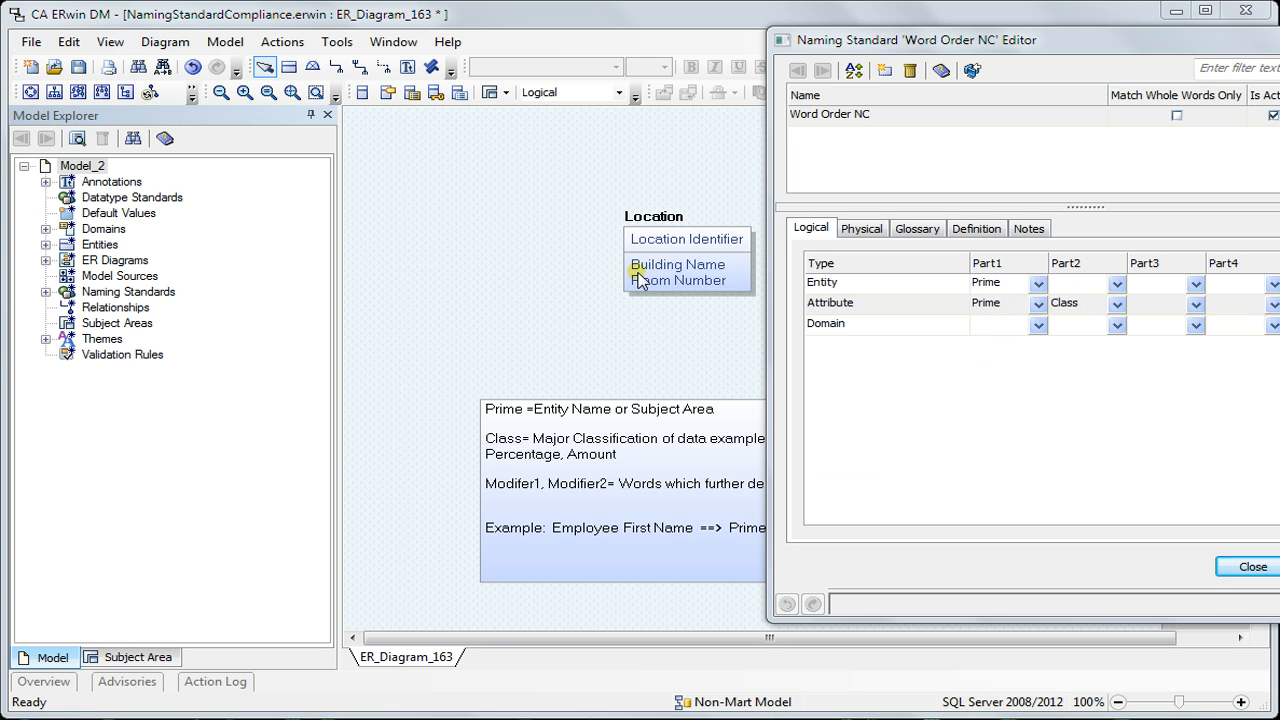
{"action": "left_click", "coordinate": [900, 234]}
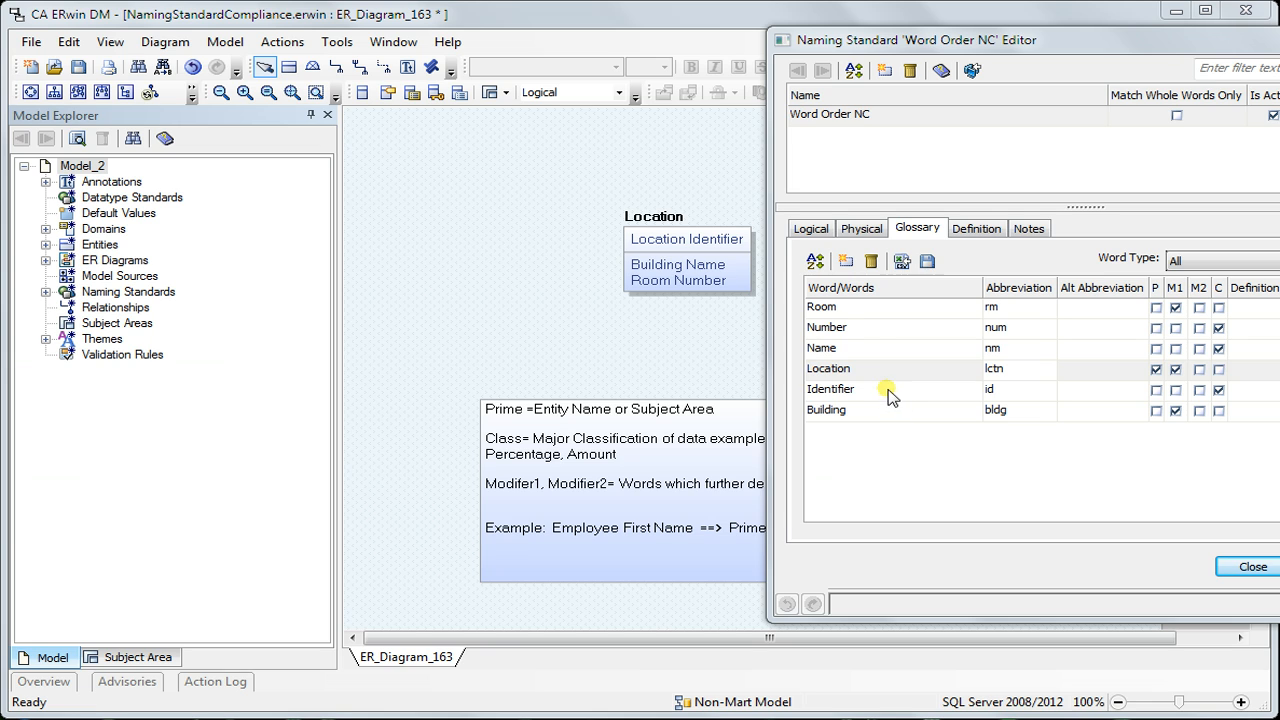
{"action": "left_click", "coordinate": [860, 330]}
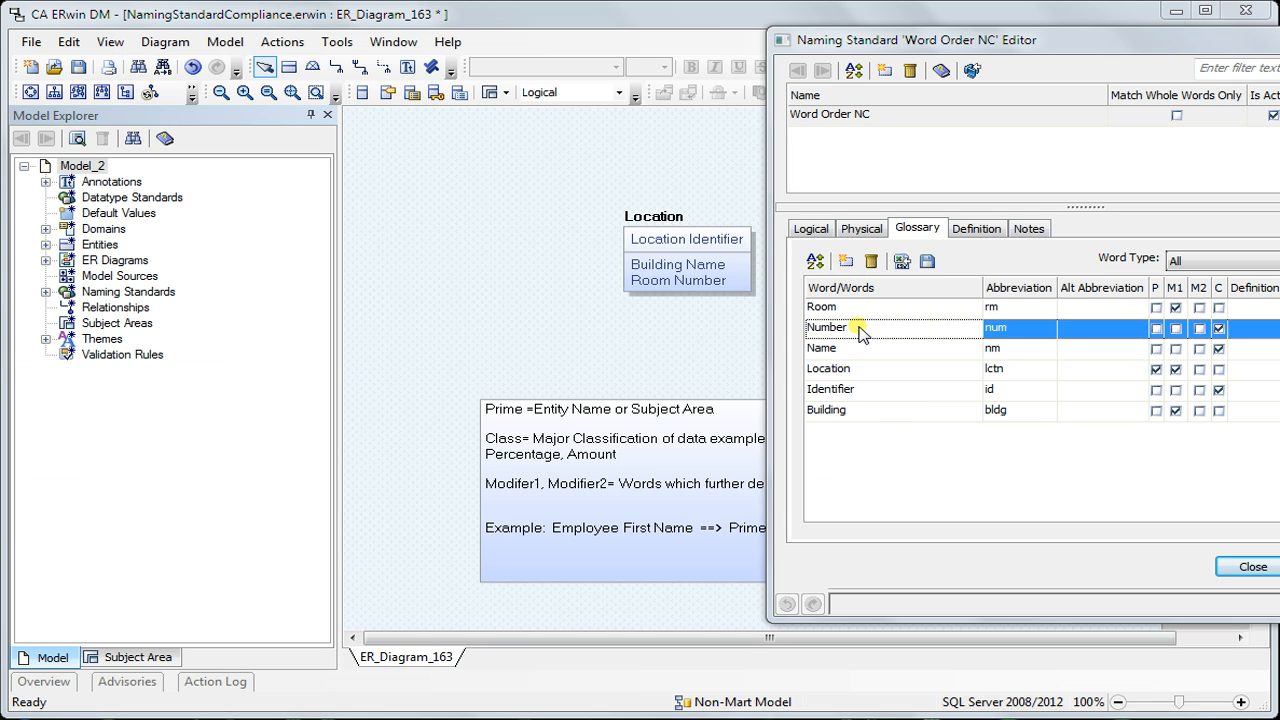
Close the naming standard editor and review which object types use the glossary in the model's name mapping options
{"action": "left_click", "coordinate": [859, 389]}
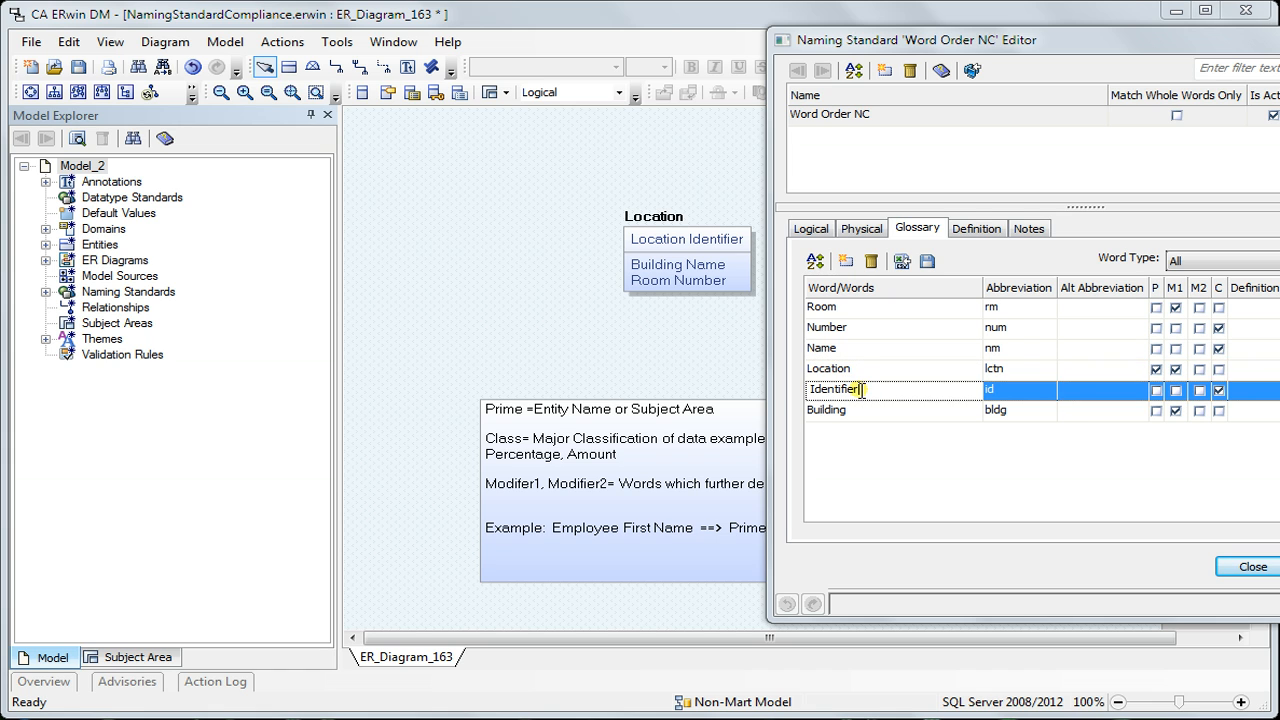
{"action": "left_click", "coordinate": [1253, 566]}
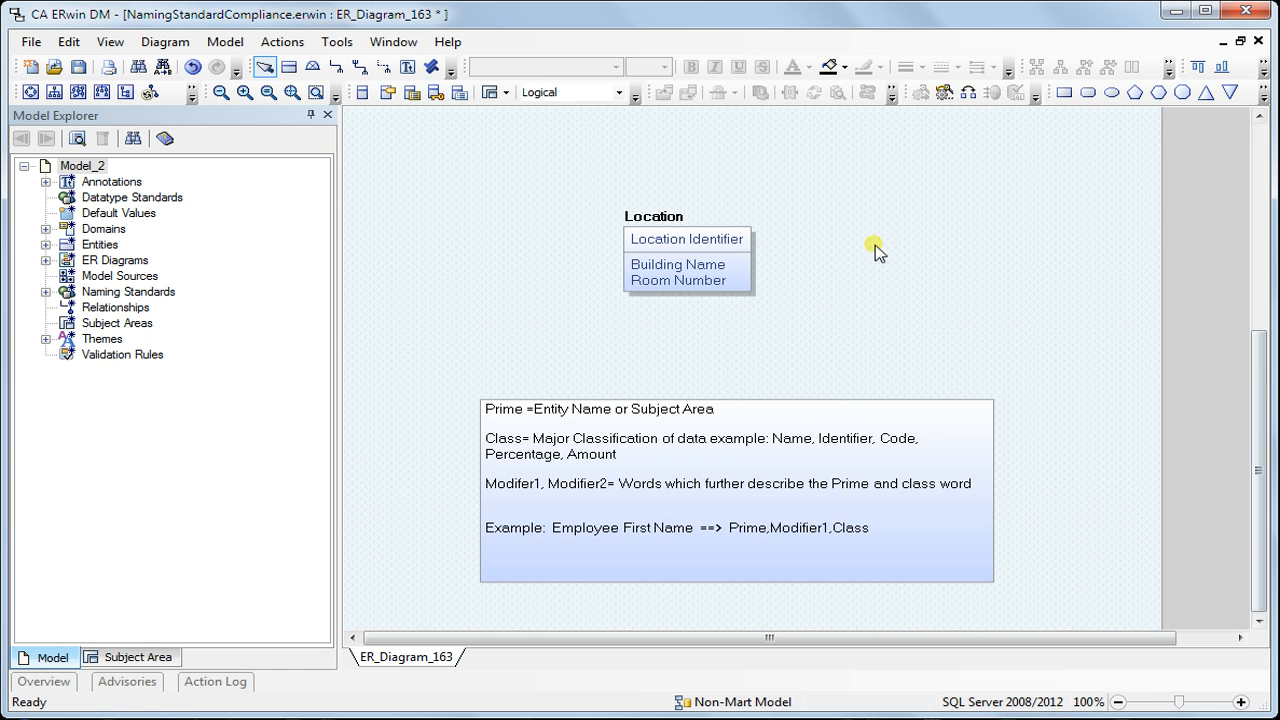
{"action": "left_click", "coordinate": [285, 43]}
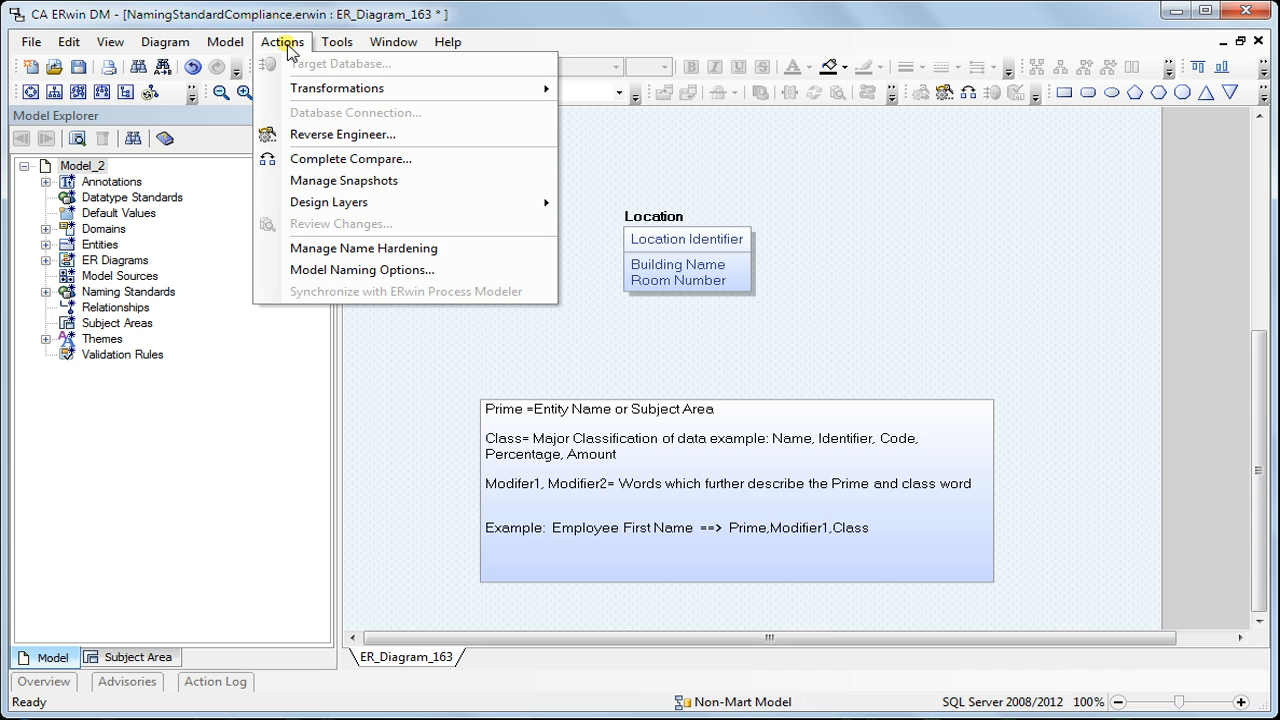
{"action": "left_click", "coordinate": [330, 270]}
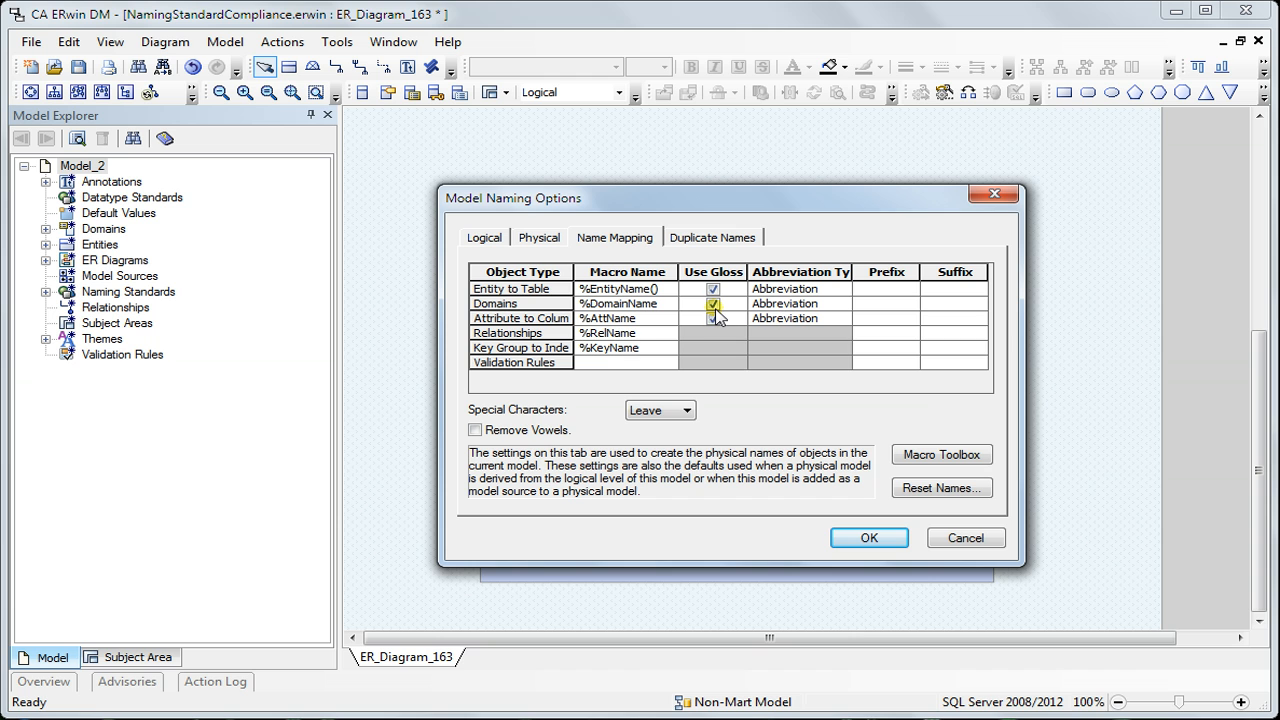
{"action": "left_click", "coordinate": [848, 542]}
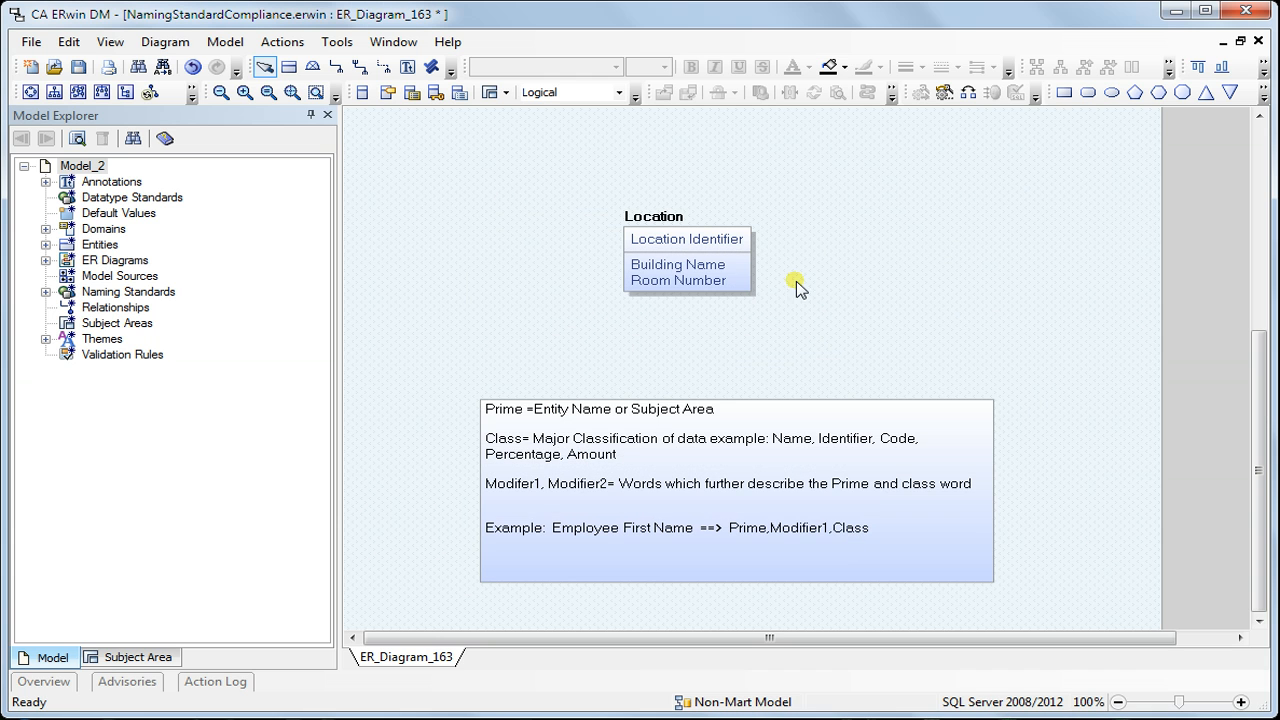
Run the naming standards compliance check on entities, attributes and domains, with word order and position included
{"action": "left_click", "coordinate": [337, 41]}
{"action": "mouse_move", "coordinate": [530, 63]}
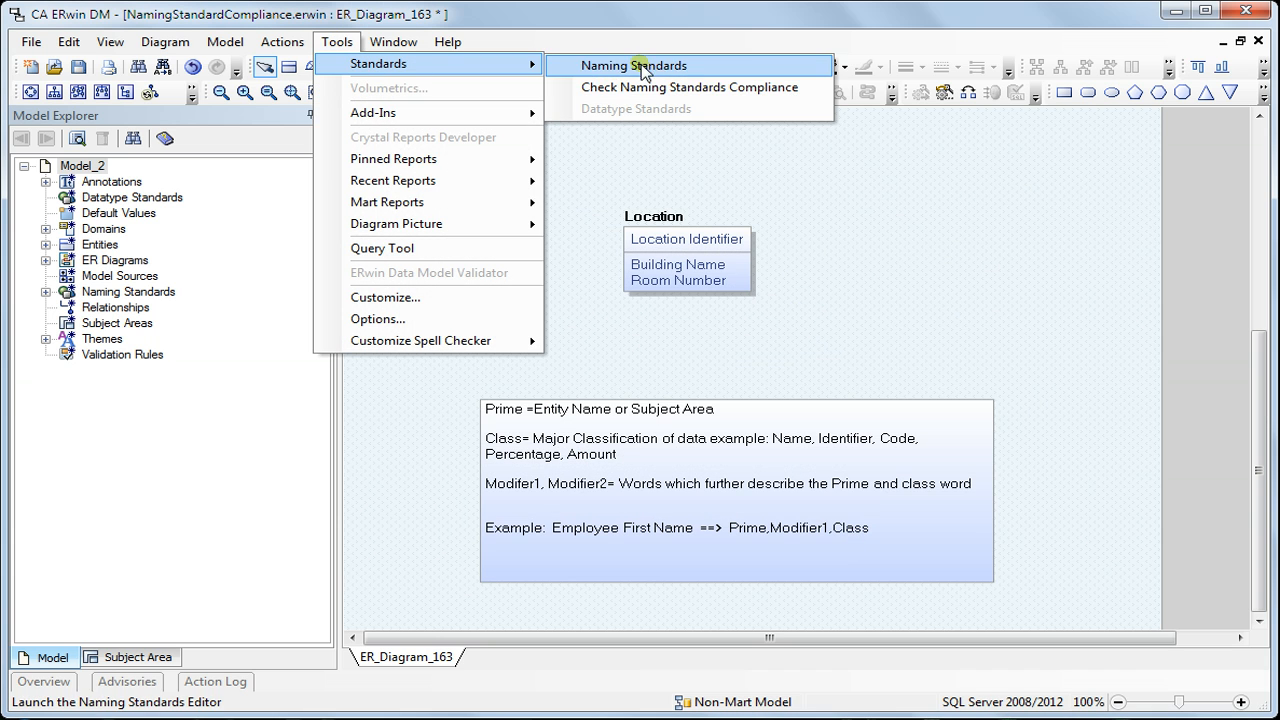
{"action": "left_click", "coordinate": [697, 88]}
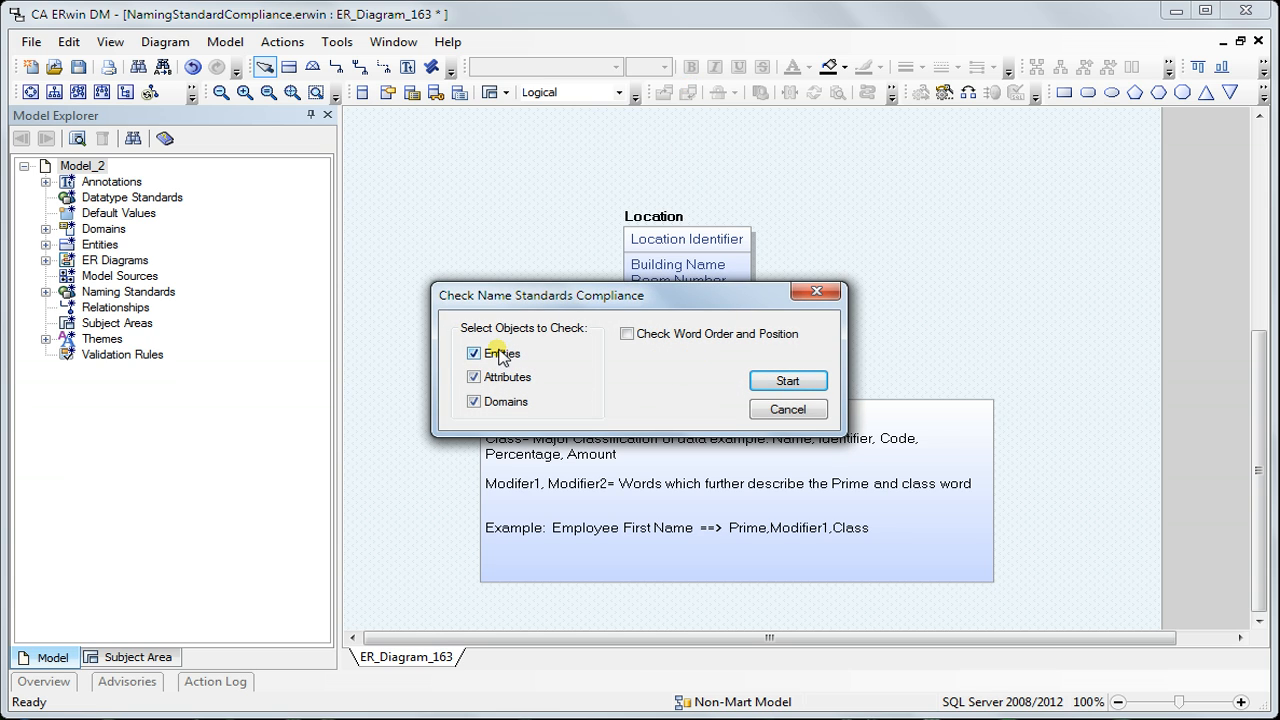
{"action": "left_click", "coordinate": [628, 334]}
{"action": "left_click", "coordinate": [786, 382]}
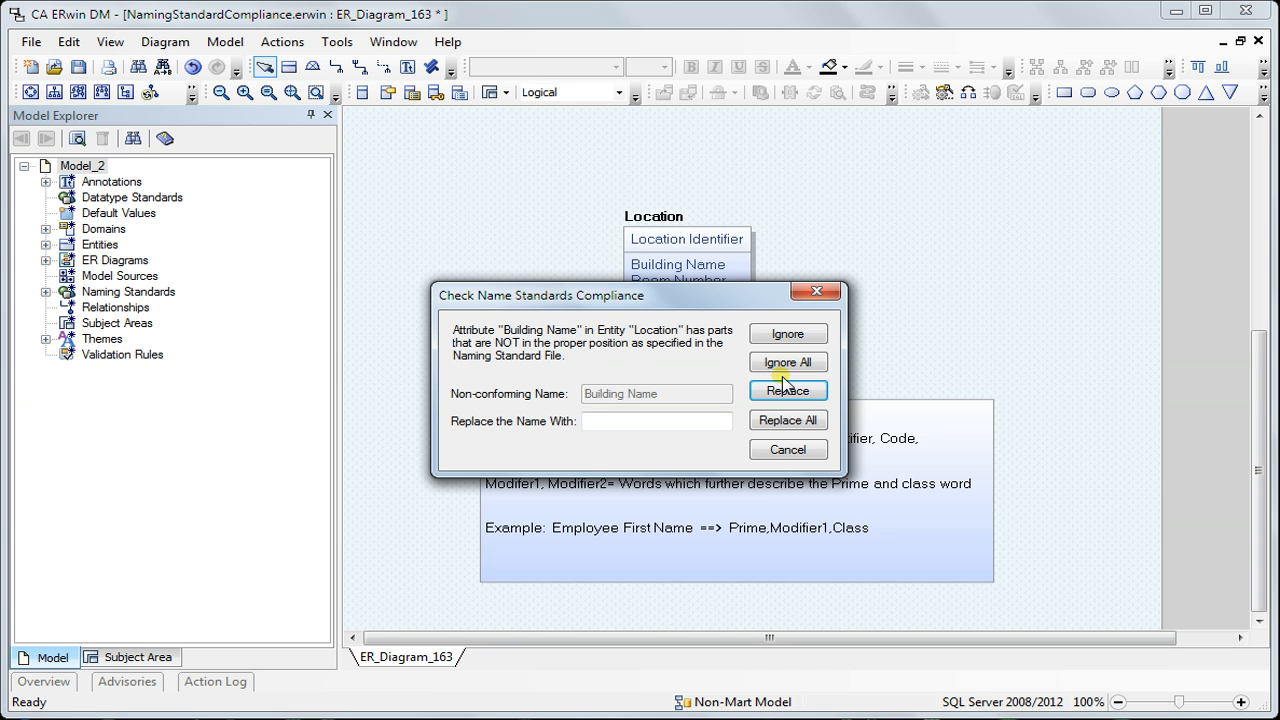
Ignore the non-conforming Building Name and Room Number attributes and end the compliance check
{"action": "left_click_drag", "start_coordinate": [690, 295], "coordinate": [1073, 209]}
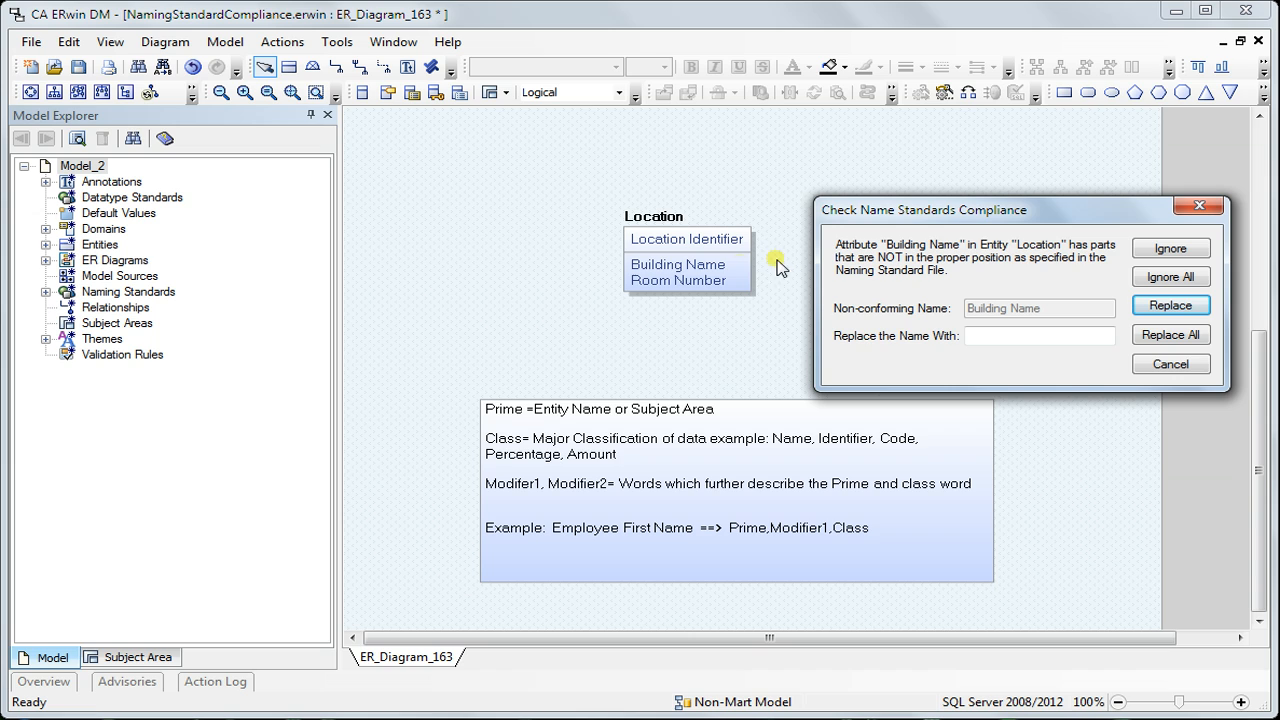
{"action": "left_click", "coordinate": [1190, 256]}
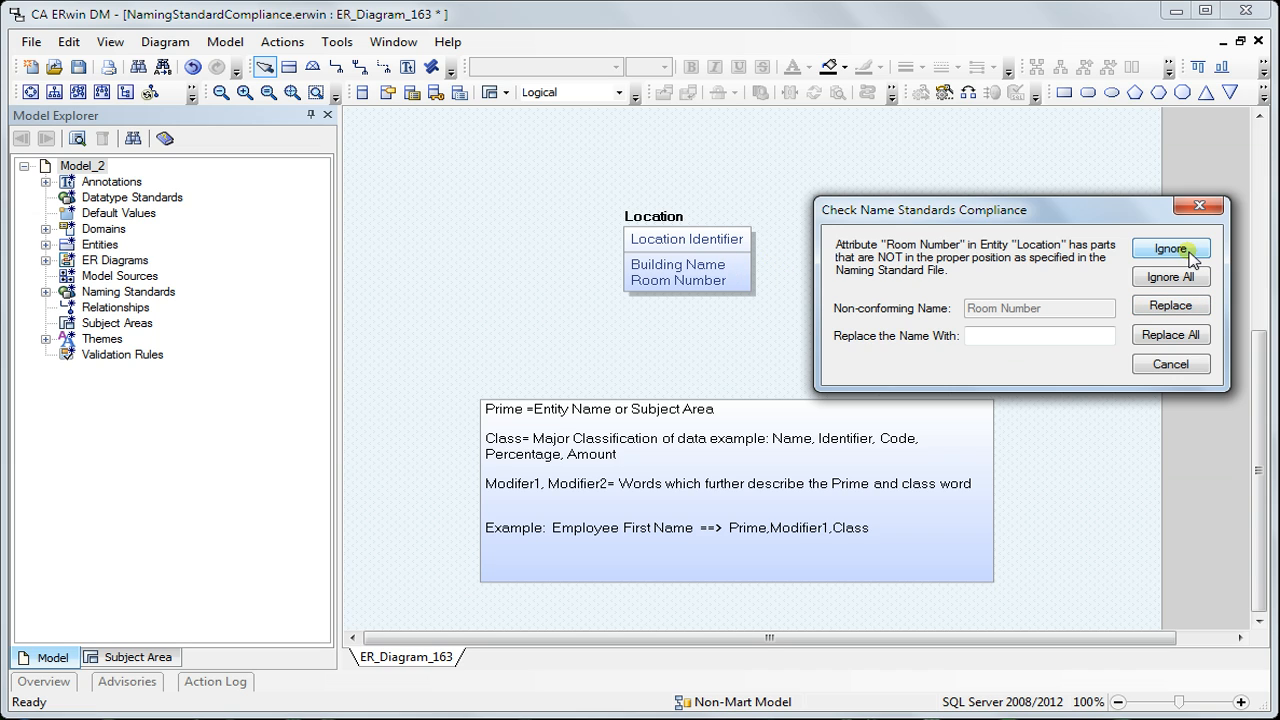
{"action": "left_click", "coordinate": [1171, 251]}
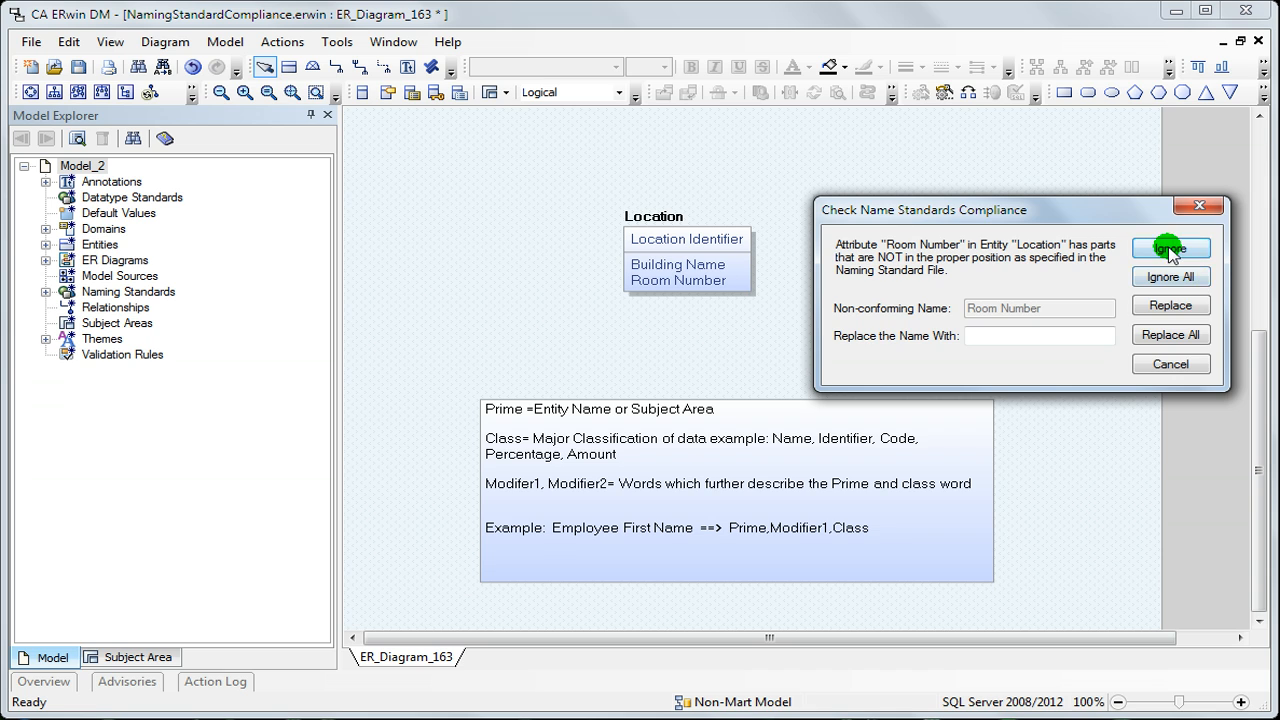
{"action": "left_click", "coordinate": [1172, 365]}
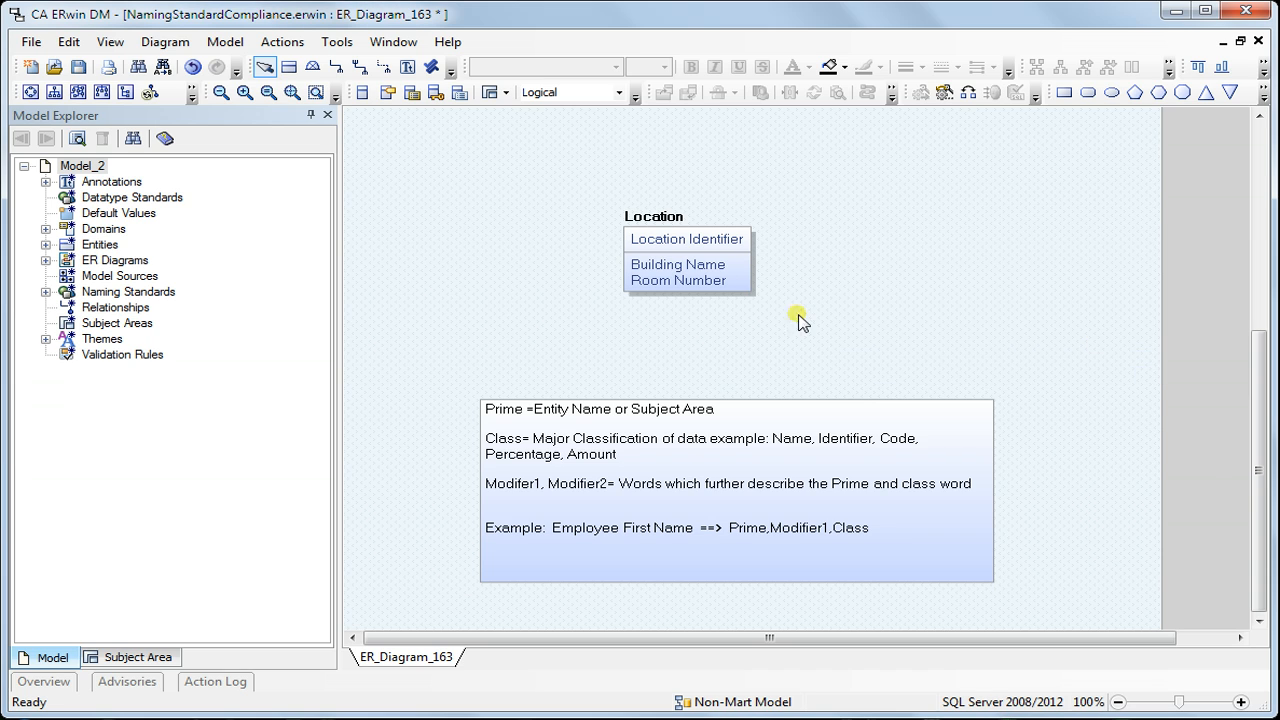
Compare the word order of Building Name, Room Number and Location Identifier in the Location entity
{"action": "left_click", "coordinate": [703, 267]}
{"action": "left_click", "coordinate": [708, 270]}
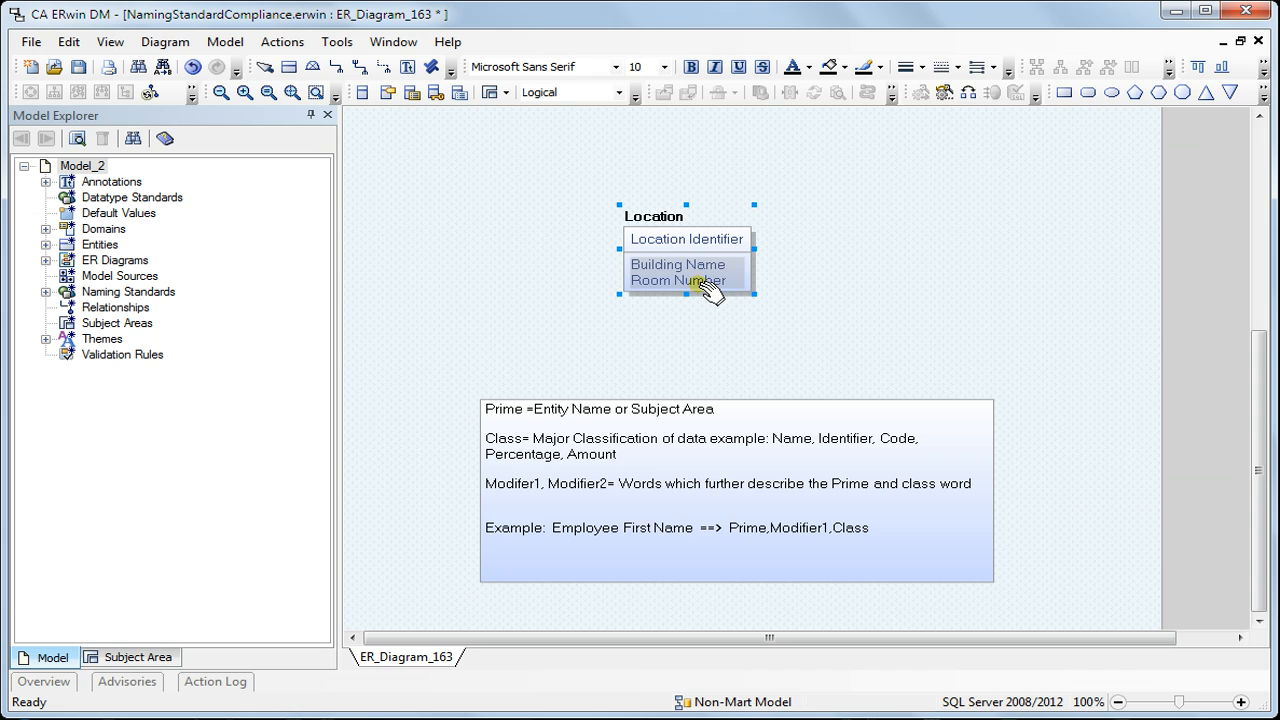
{"action": "left_click", "coordinate": [702, 240]}
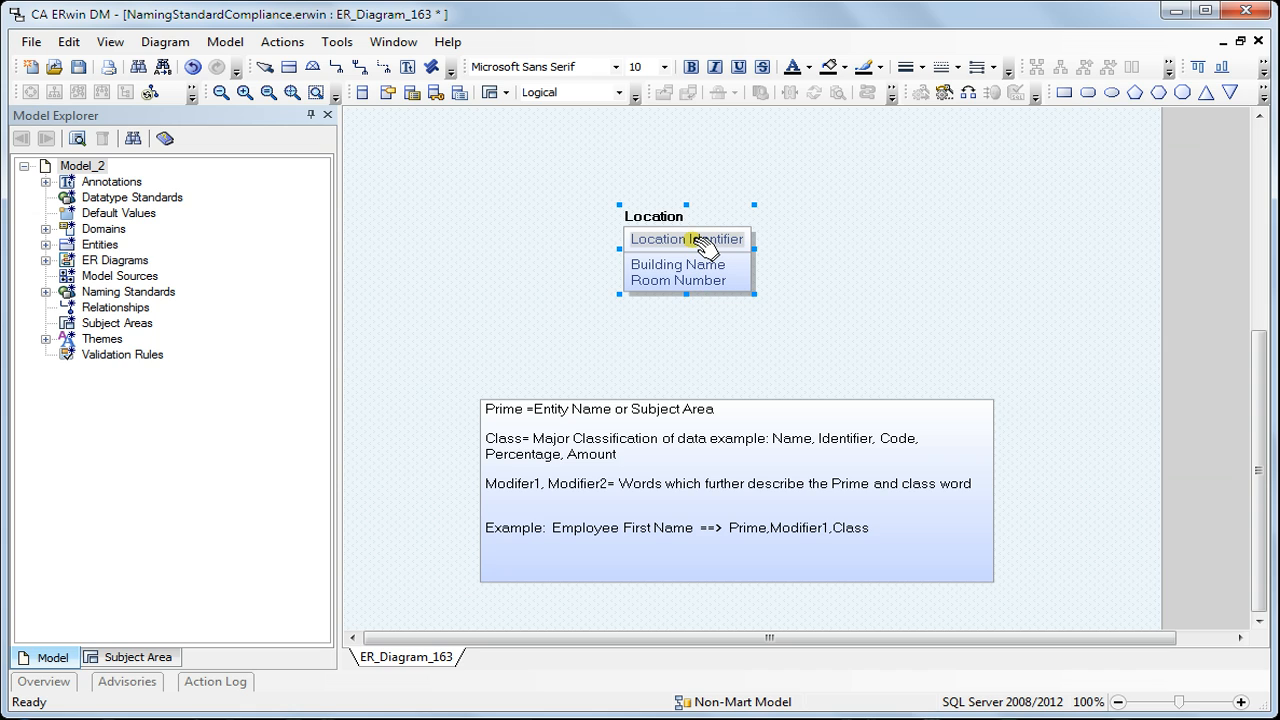
{"action": "left_click", "coordinate": [843, 247]}
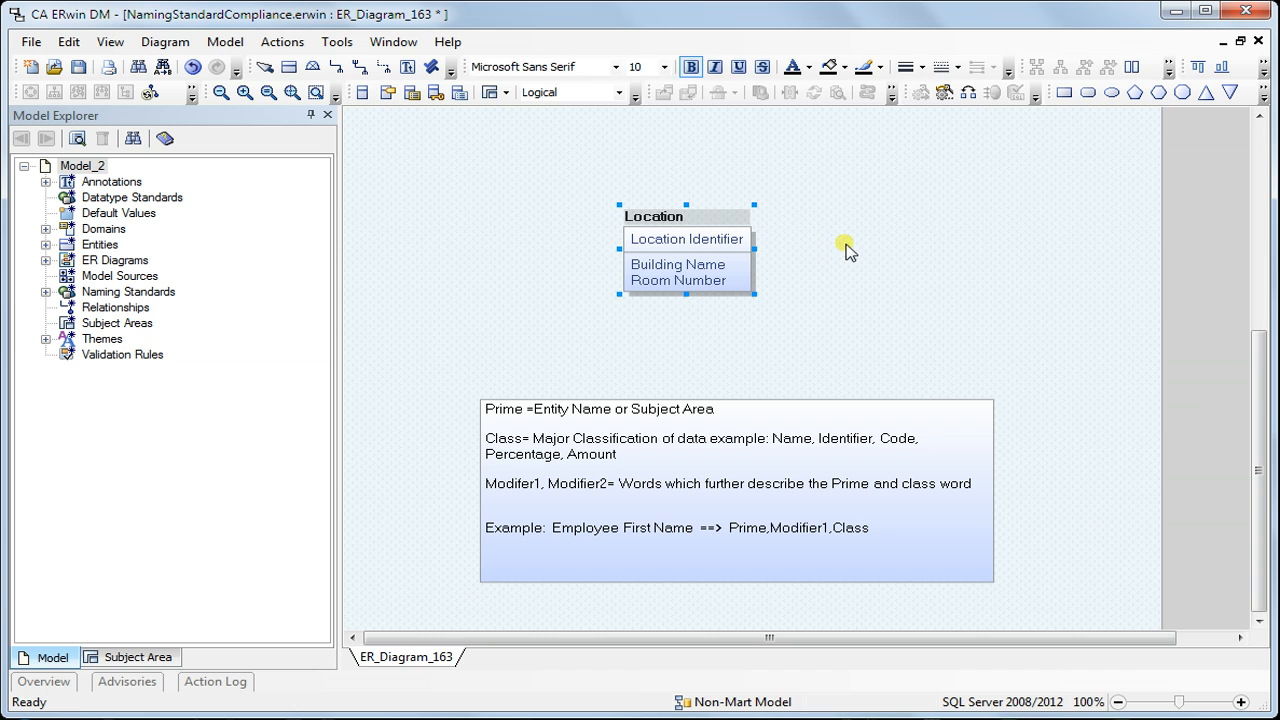
Examine the Word Order NC standard's logical and physical word orders and the glossary marks of Location, Room and Building
{"action": "left_click", "coordinate": [358, 50]}
{"action": "mouse_move", "coordinate": [392, 64]}
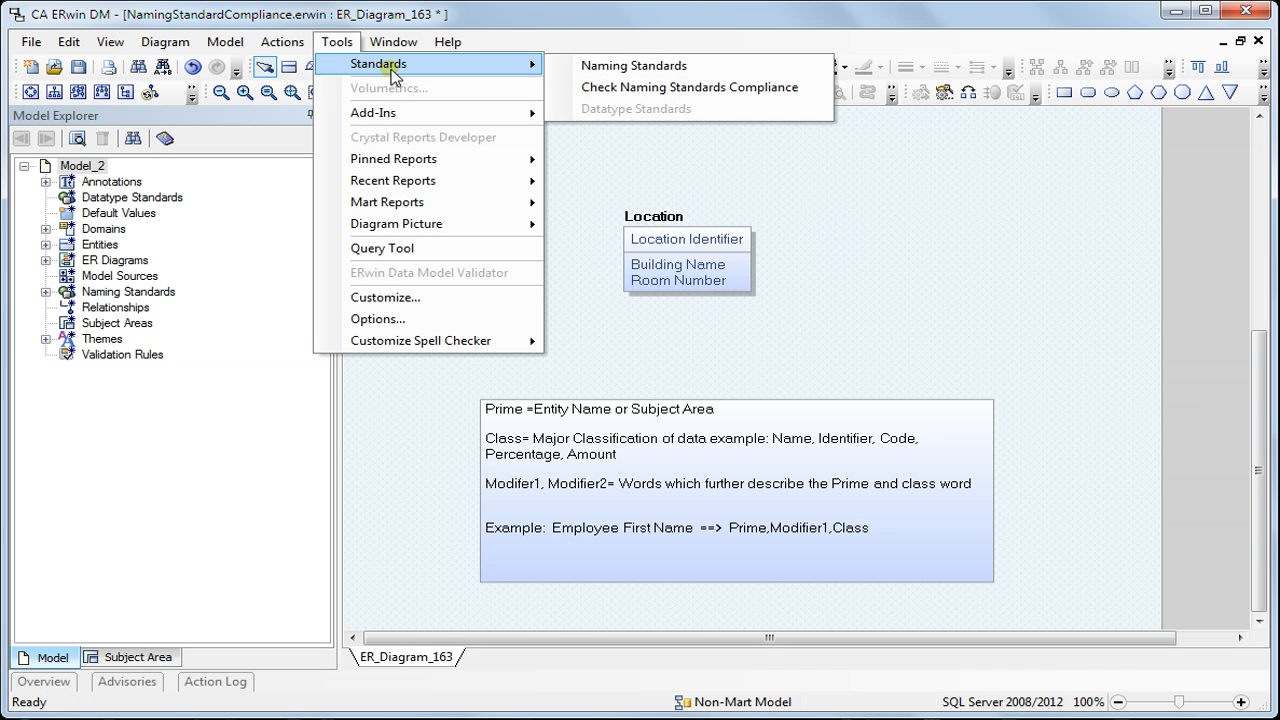
{"action": "left_click", "coordinate": [636, 68]}
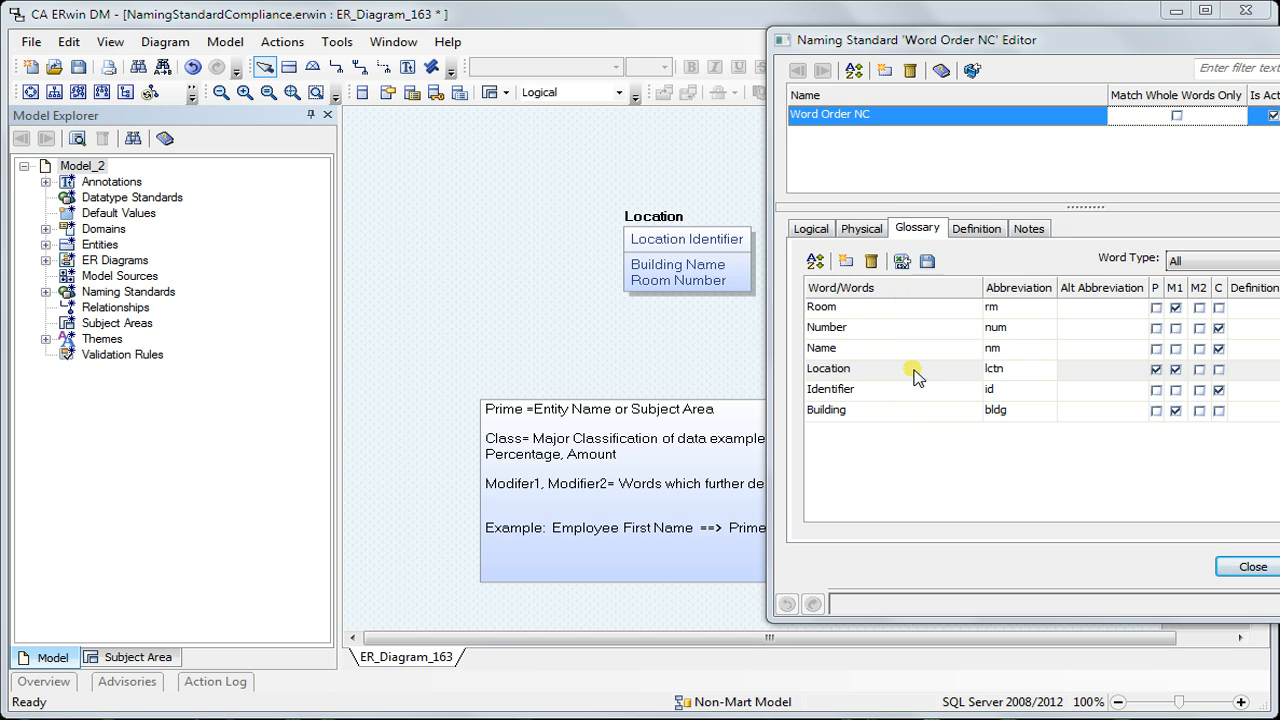
{"action": "left_click", "coordinate": [1176, 370]}
{"action": "left_click", "coordinate": [810, 230]}
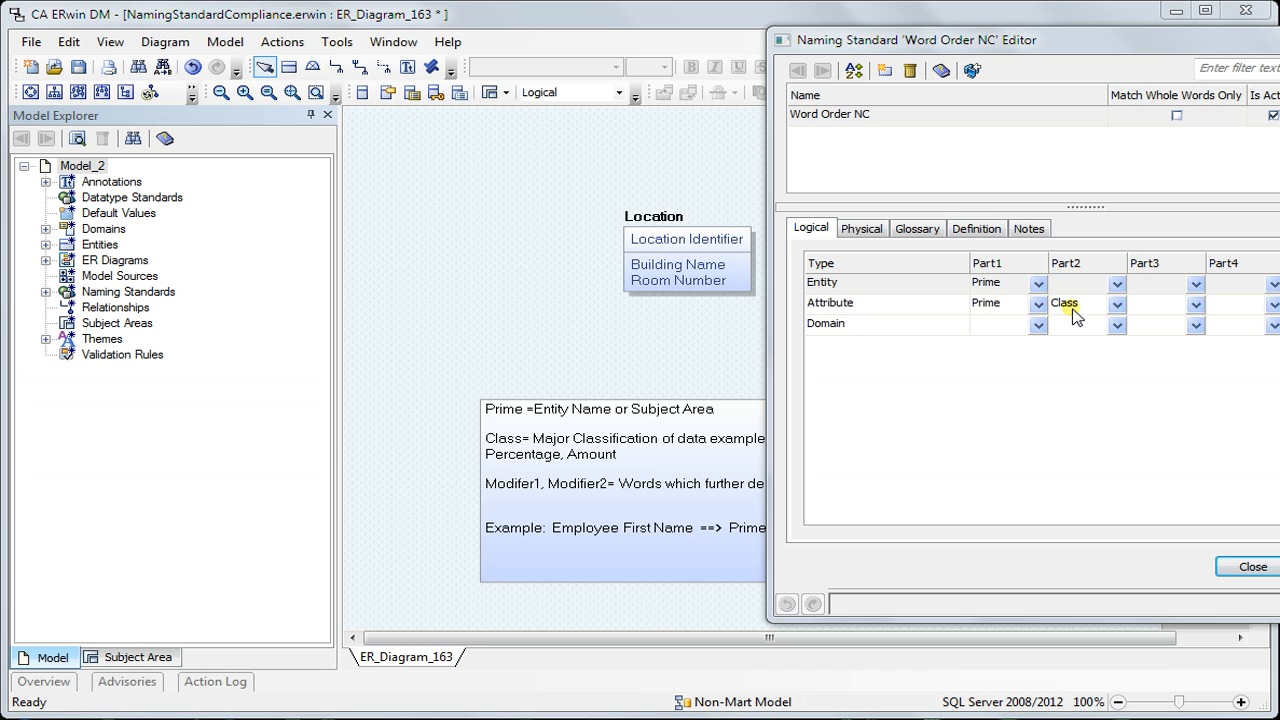
{"action": "left_click", "coordinate": [860, 228]}
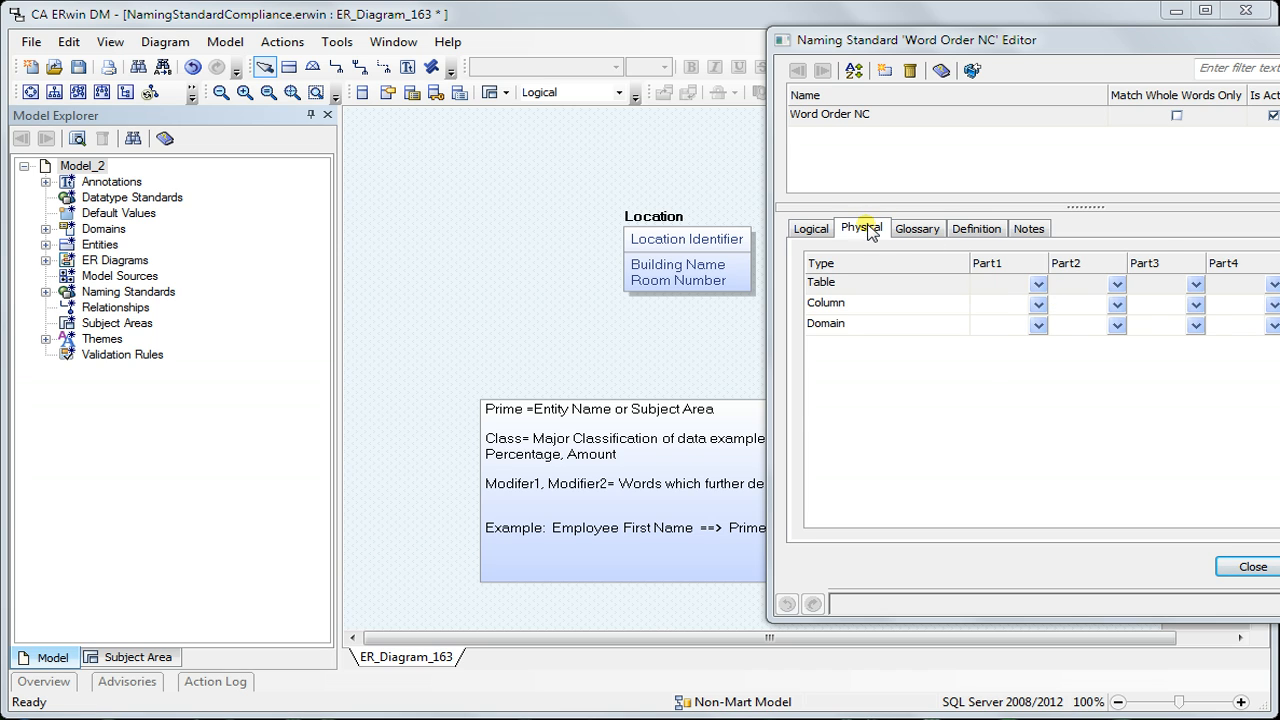
{"action": "left_click", "coordinate": [912, 229]}
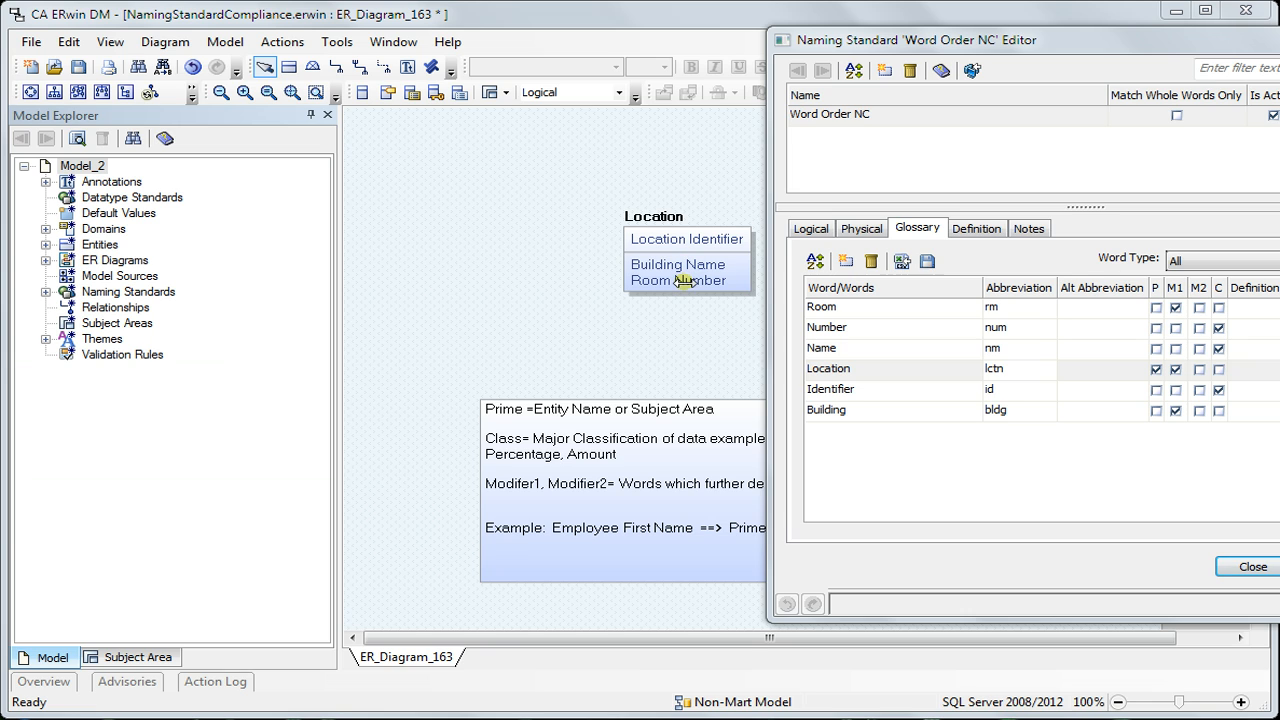
{"action": "left_click", "coordinate": [850, 309]}
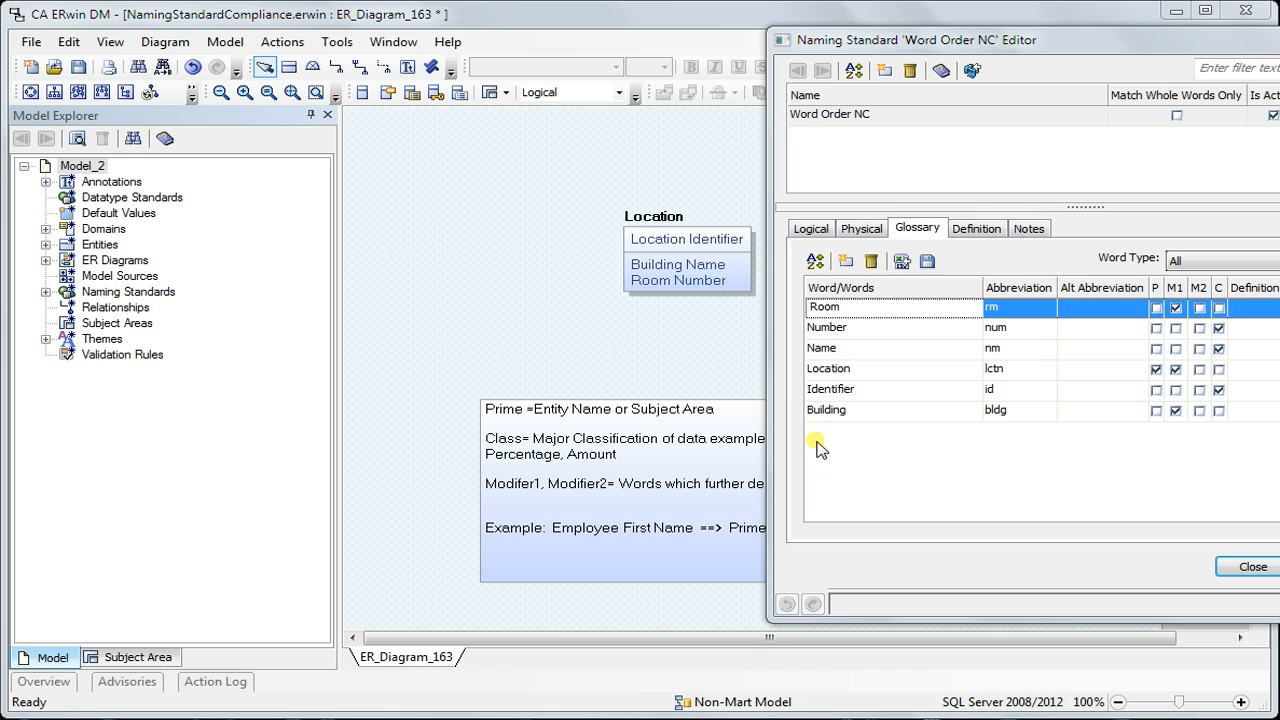
{"action": "left_click", "coordinate": [834, 410]}
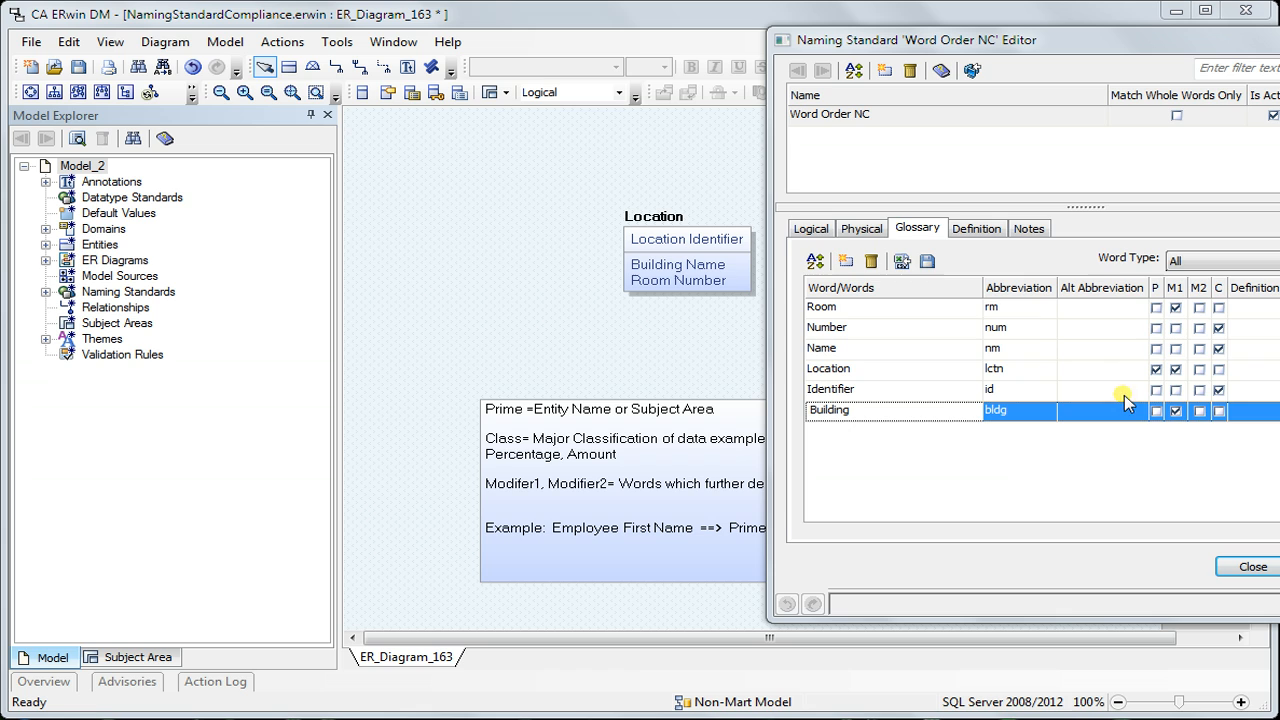
Set Part1 of the logical Attribute word order to Modifier 1
{"action": "left_click", "coordinate": [811, 229]}
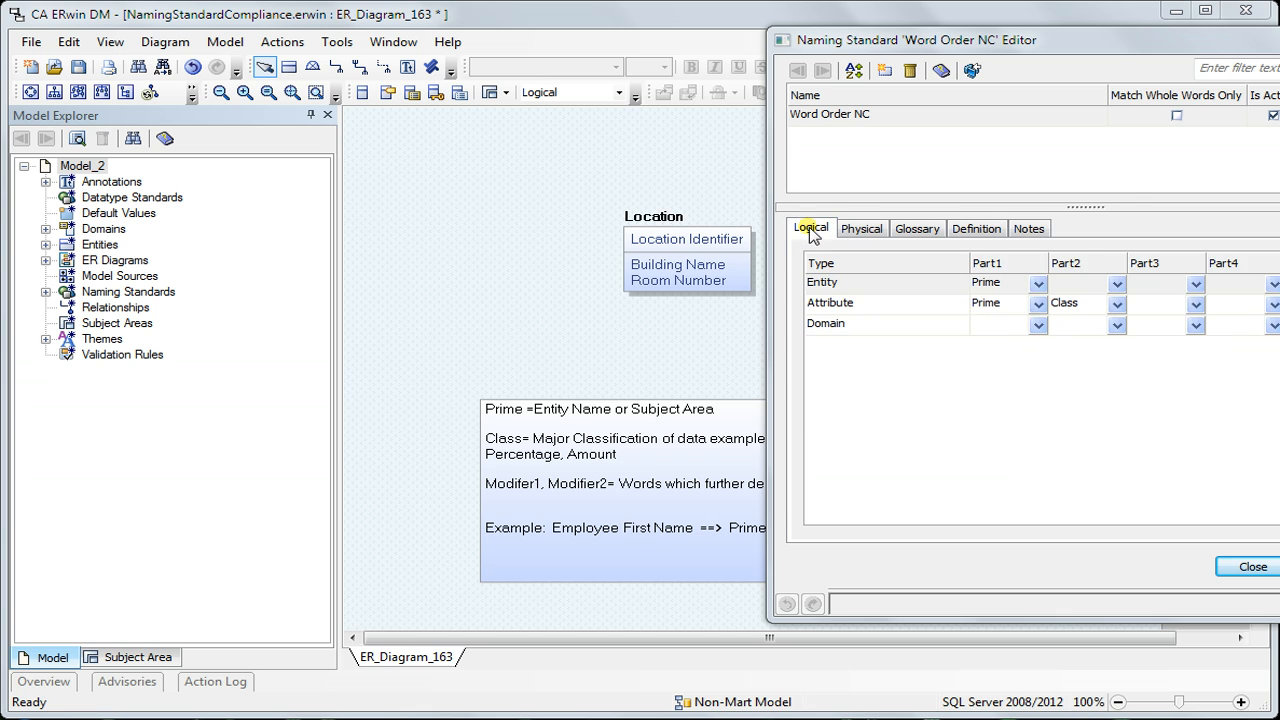
{"action": "left_click", "coordinate": [1037, 305]}
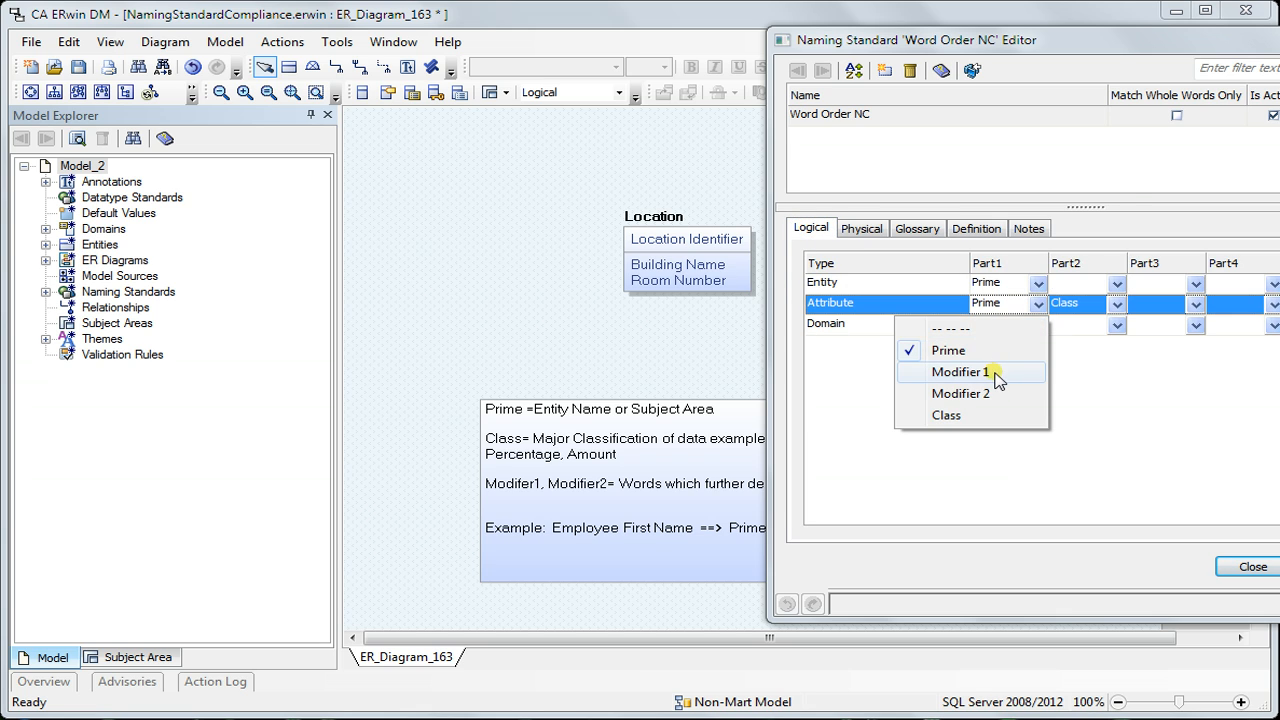
{"action": "left_click", "coordinate": [993, 375]}
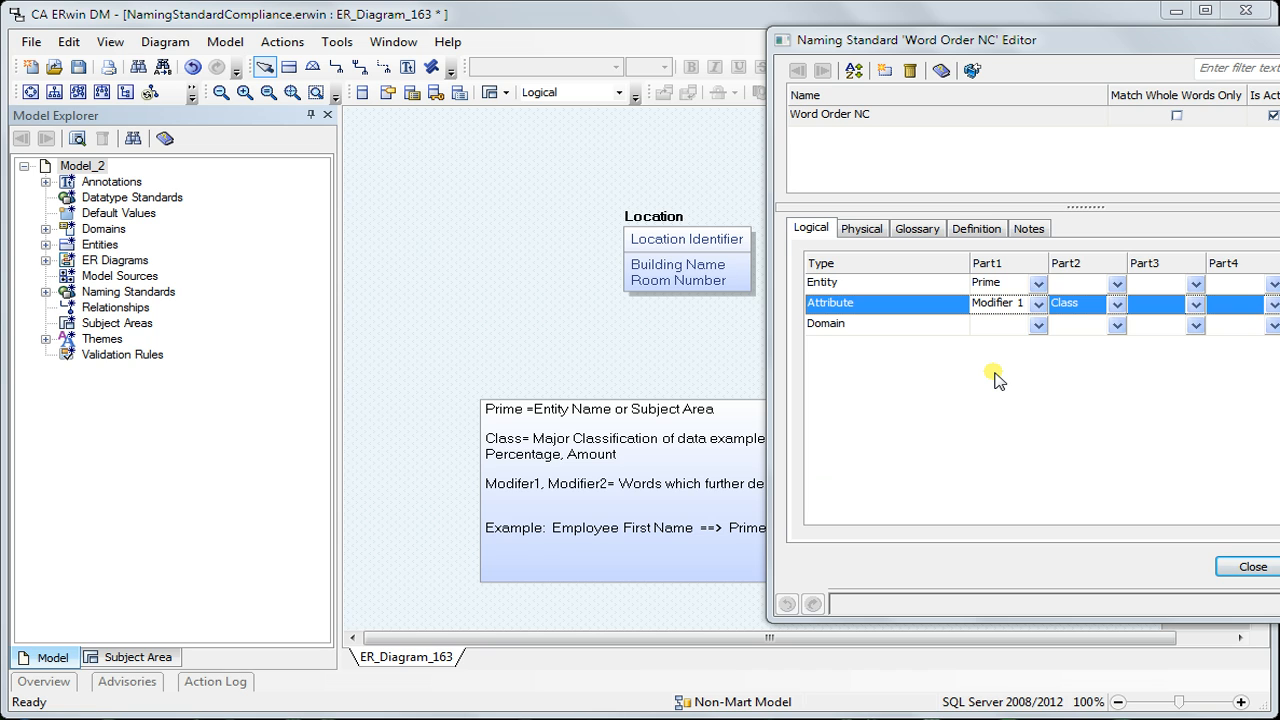
Examine the M1 marks of Building, Location and Room in the glossary against the logical word order, and close the editor
{"action": "left_click", "coordinate": [918, 230]}
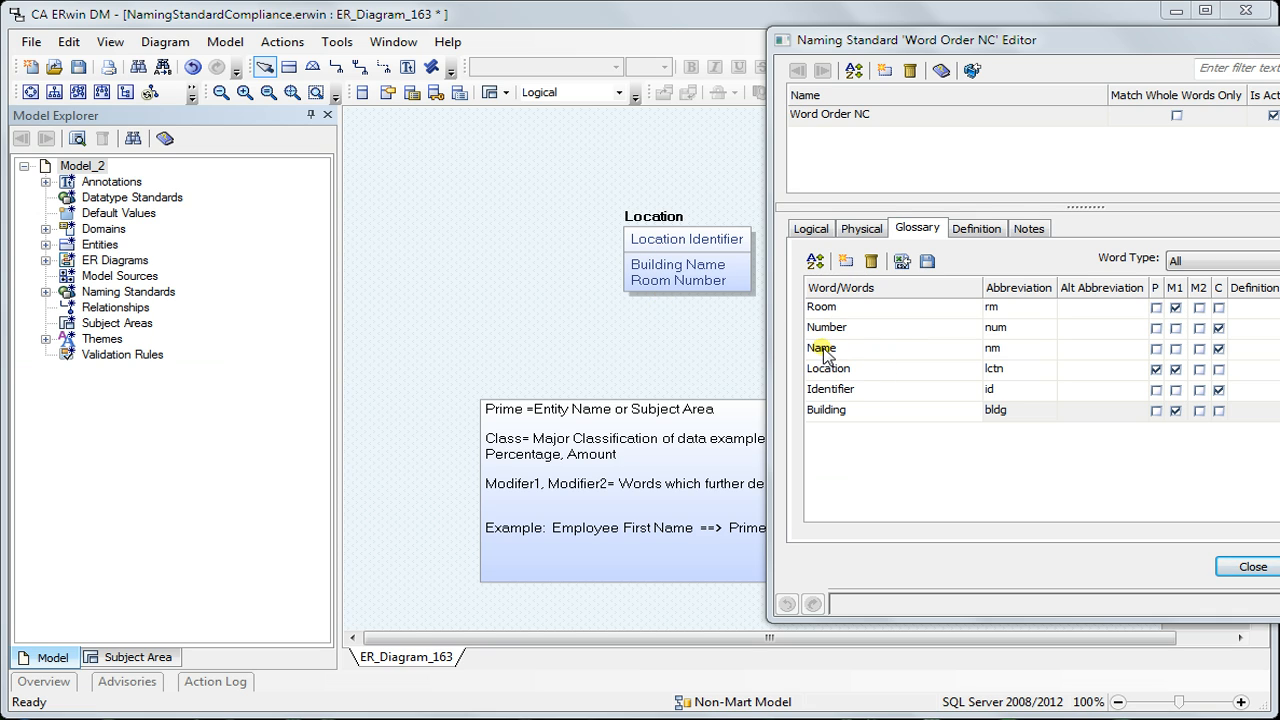
{"action": "left_click", "coordinate": [880, 411]}
{"action": "left_click", "coordinate": [1175, 412]}
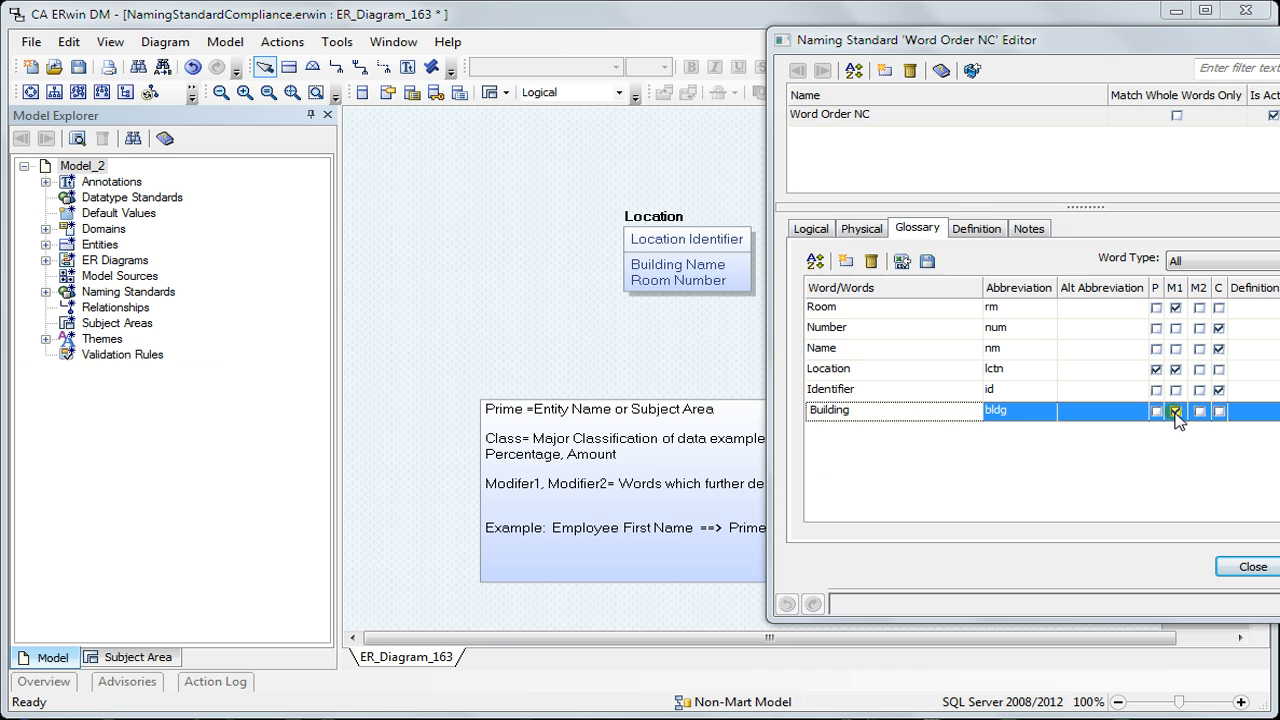
{"action": "left_click", "coordinate": [929, 368]}
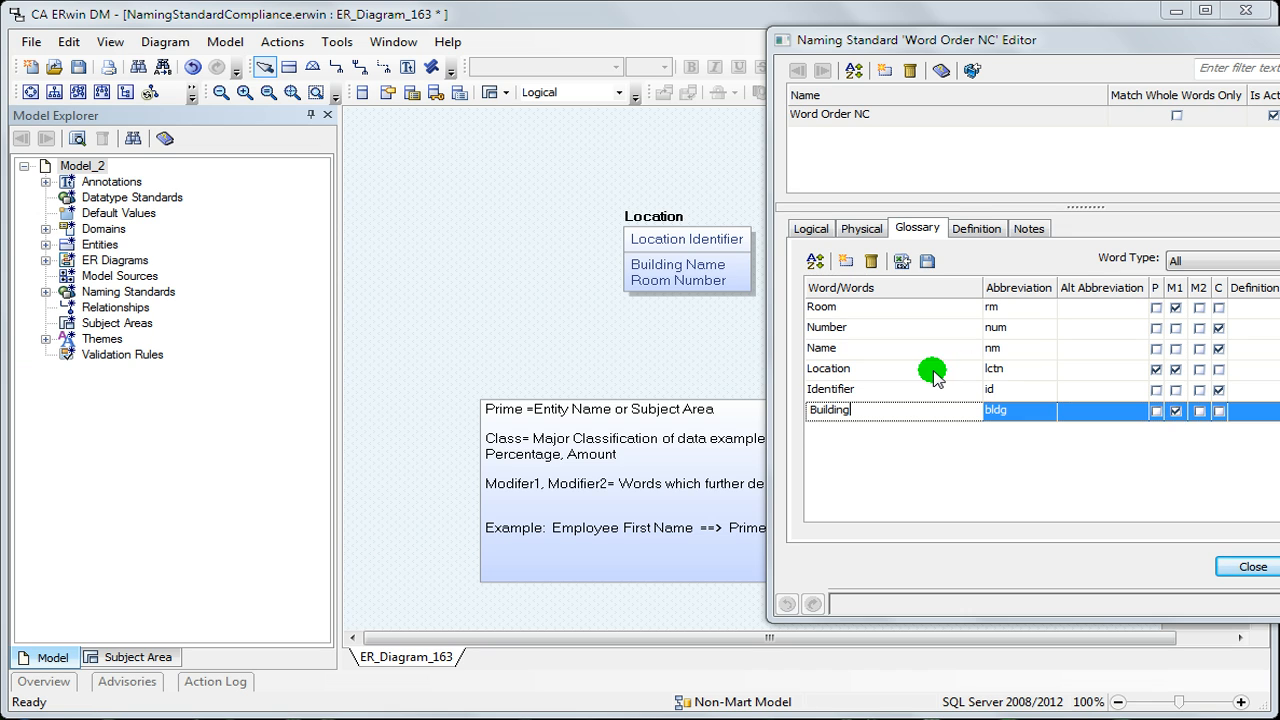
{"action": "left_click", "coordinate": [1176, 370]}
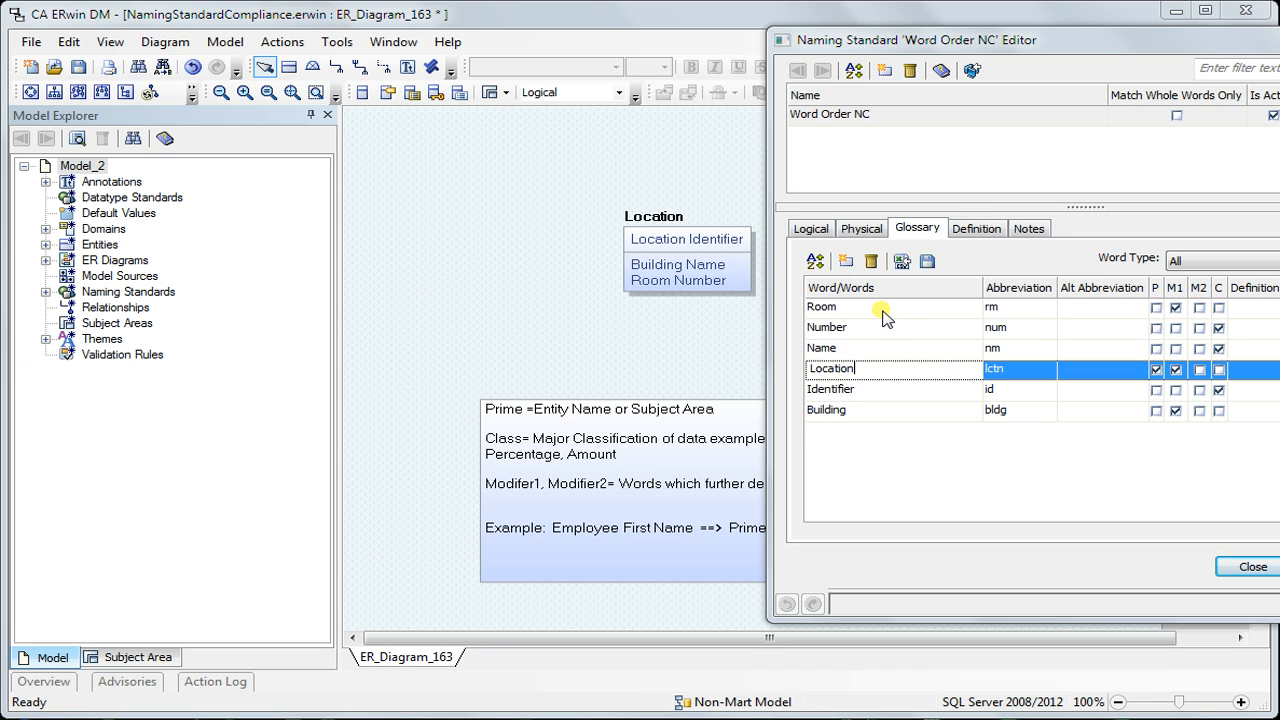
{"action": "left_click", "coordinate": [883, 311]}
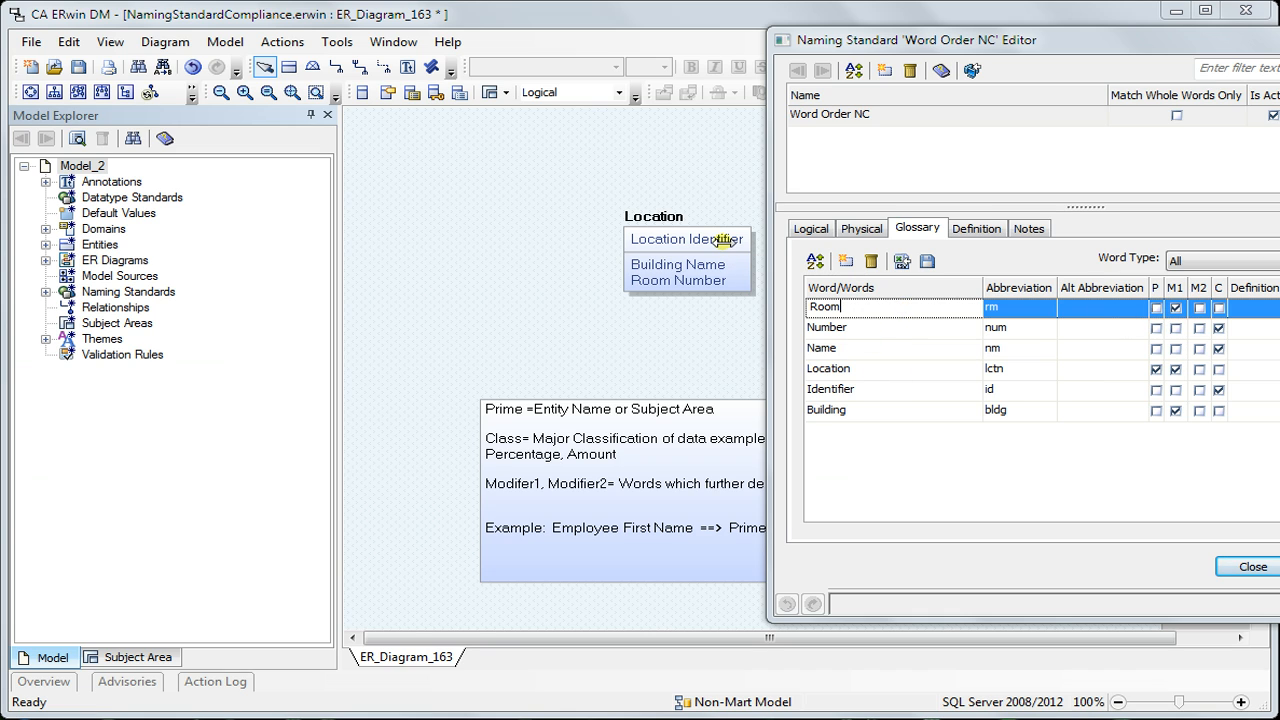
{"action": "left_click", "coordinate": [815, 229]}
{"action": "left_click", "coordinate": [1250, 567]}
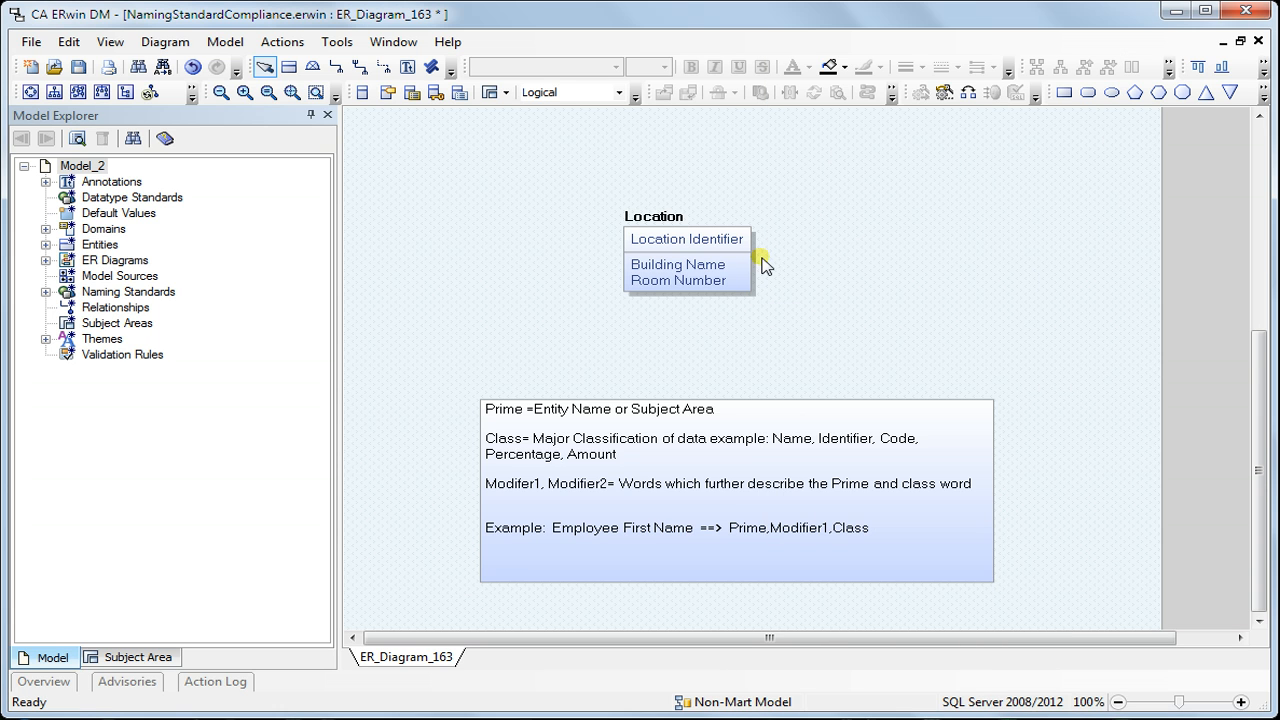
Rerun the naming standards compliance check on entities, attributes and domains with word order and position included, and finish it
{"action": "left_click", "coordinate": [337, 42]}
{"action": "mouse_move", "coordinate": [373, 70]}
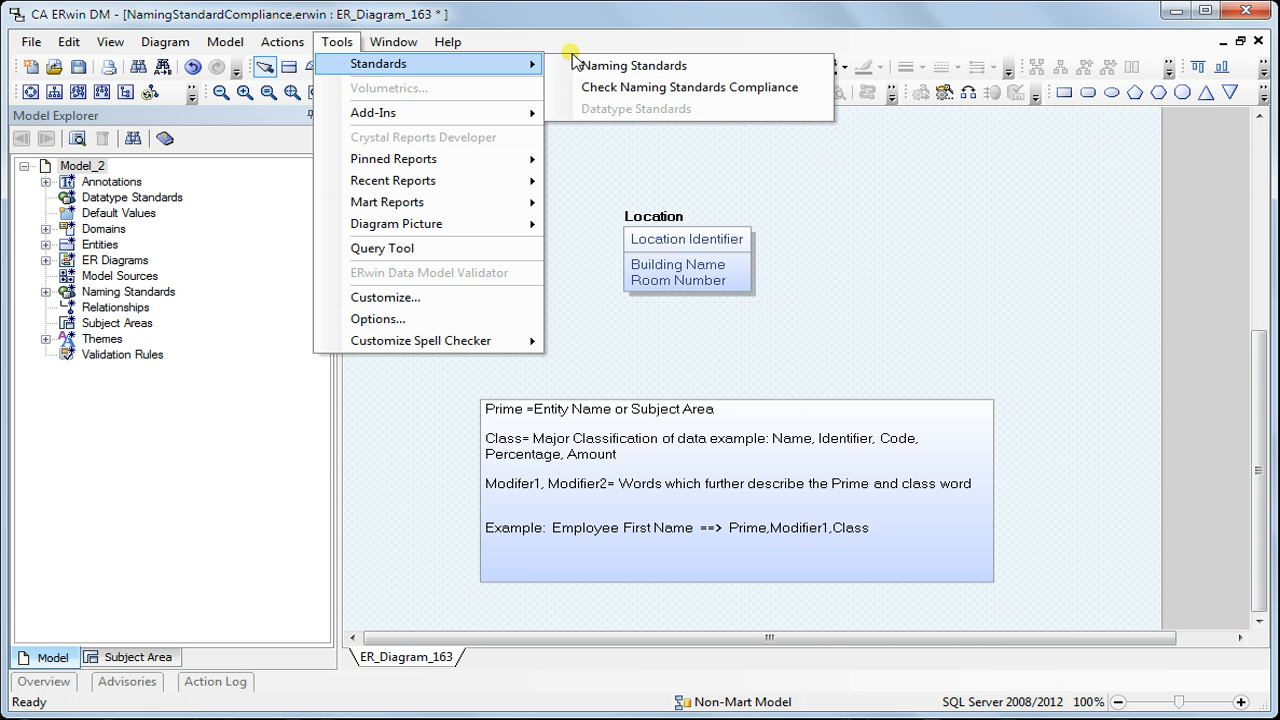
{"action": "left_click", "coordinate": [668, 88]}
{"action": "left_click", "coordinate": [628, 334]}
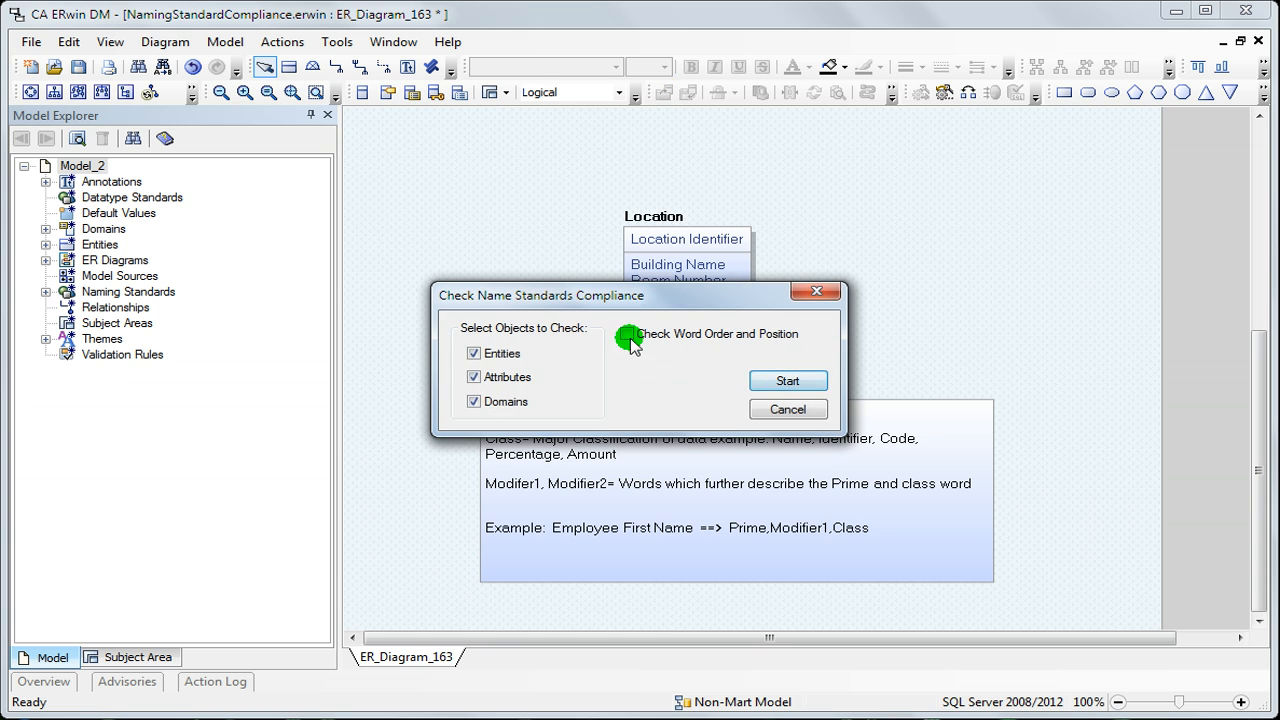
{"action": "left_click", "coordinate": [779, 381]}
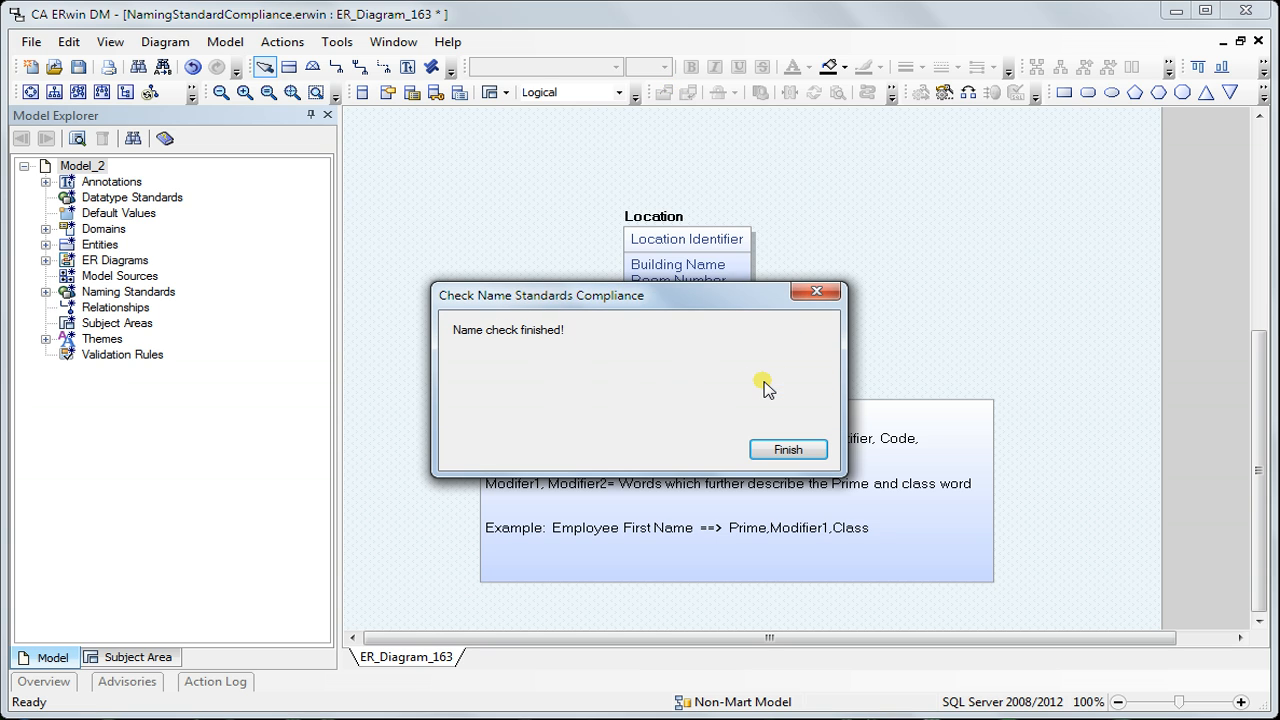
{"action": "left_click", "coordinate": [789, 450]}
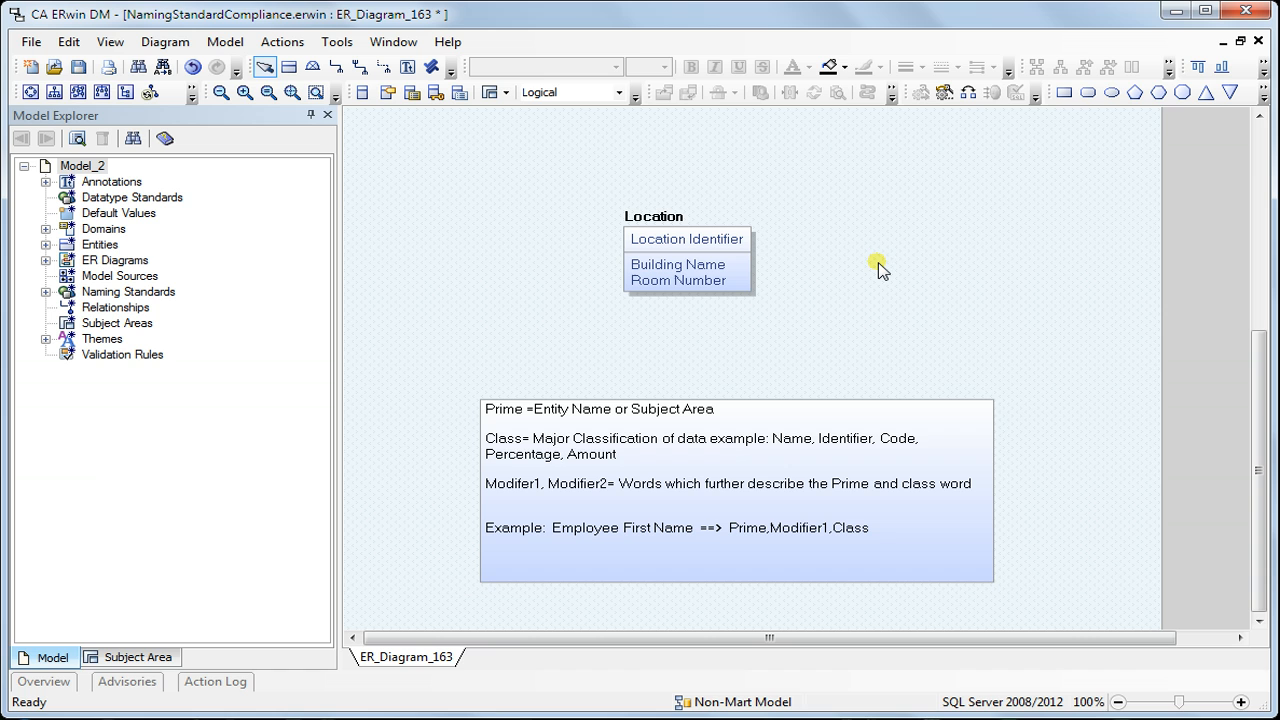
Set the Word Order NC standard's logical Attribute order to Modifier 1 for Part3 and Prime for Part4
{"action": "left_click", "coordinate": [337, 42]}
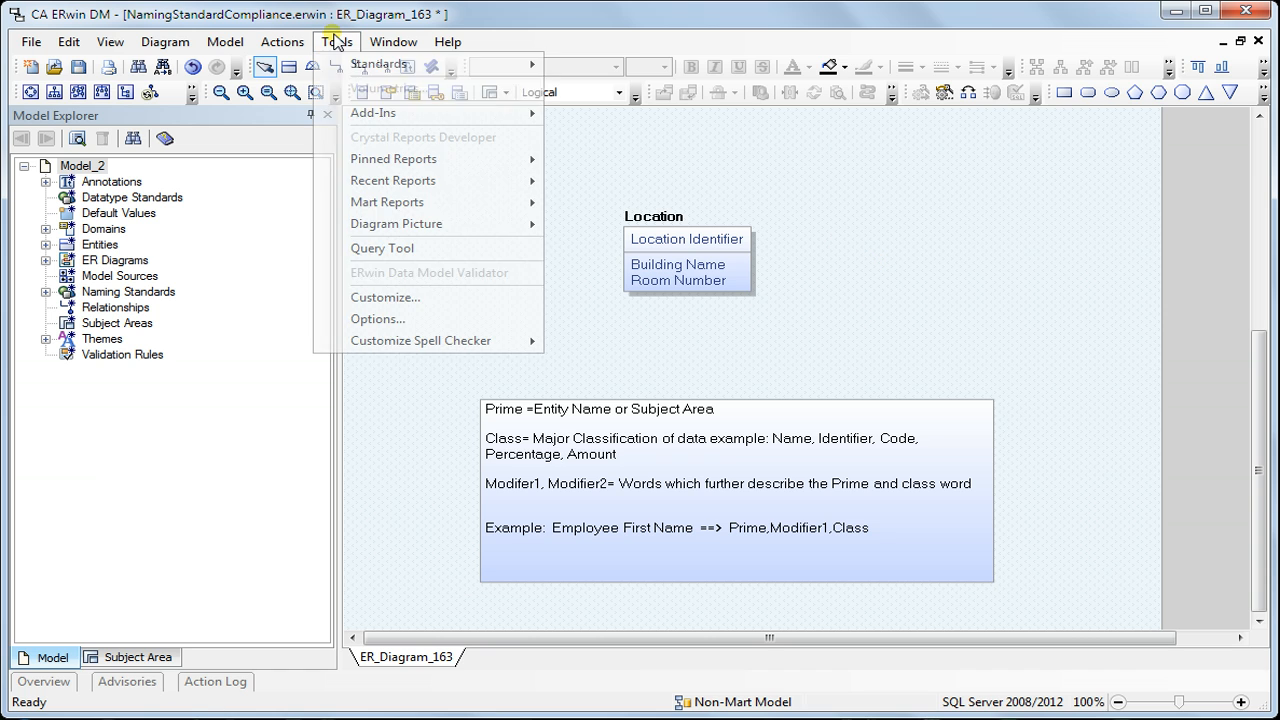
{"action": "mouse_move", "coordinate": [380, 64]}
{"action": "left_click", "coordinate": [614, 66]}
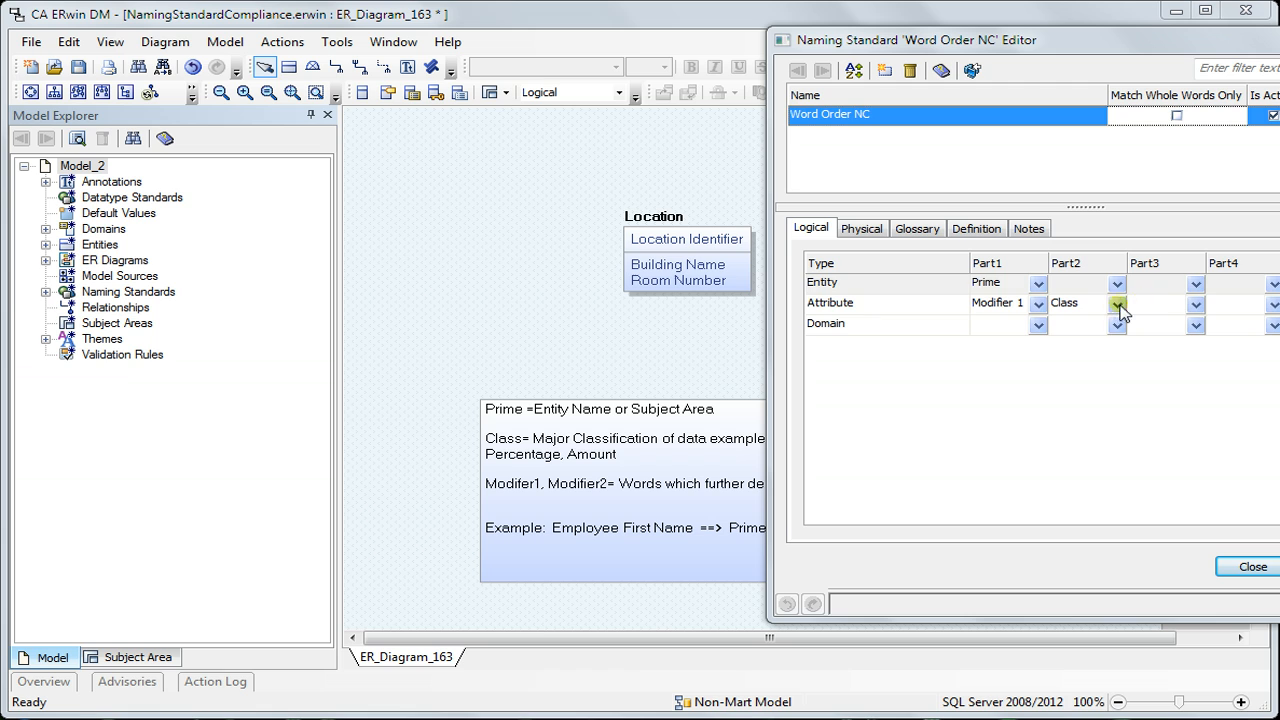
{"action": "left_click", "coordinate": [1194, 305]}
{"action": "left_click", "coordinate": [1140, 371]}
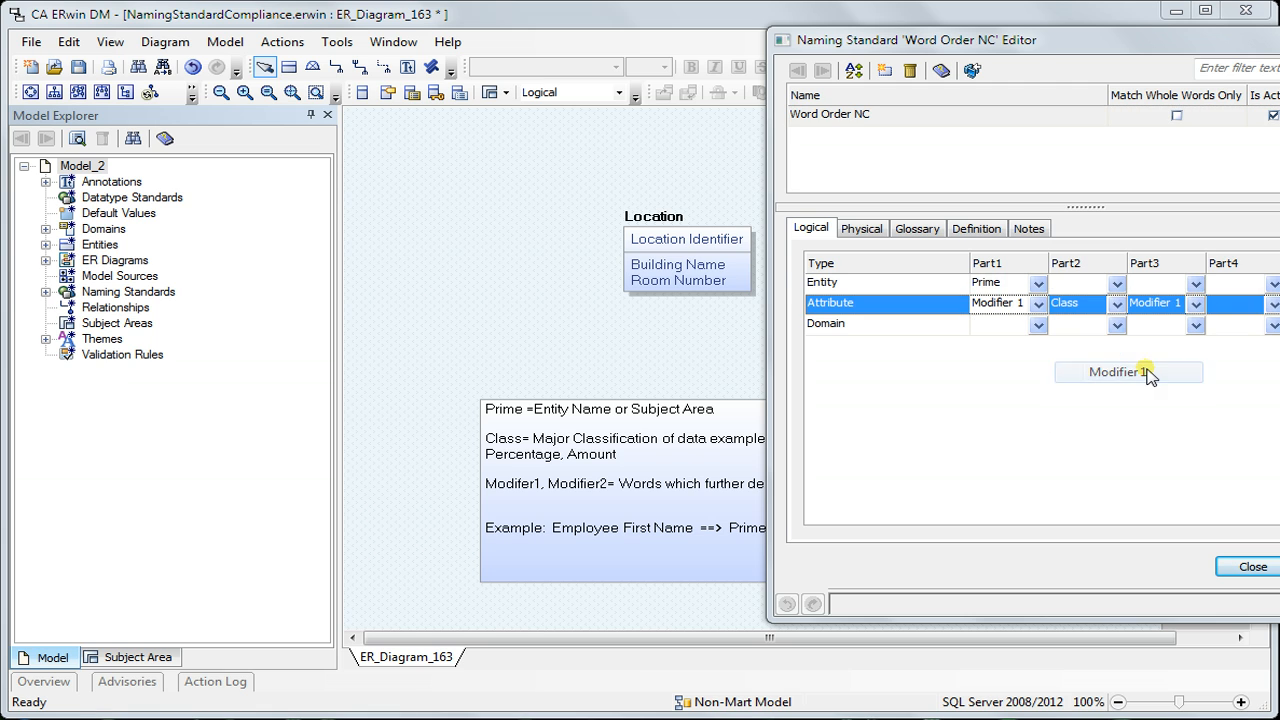
{"action": "left_click", "coordinate": [1274, 305]}
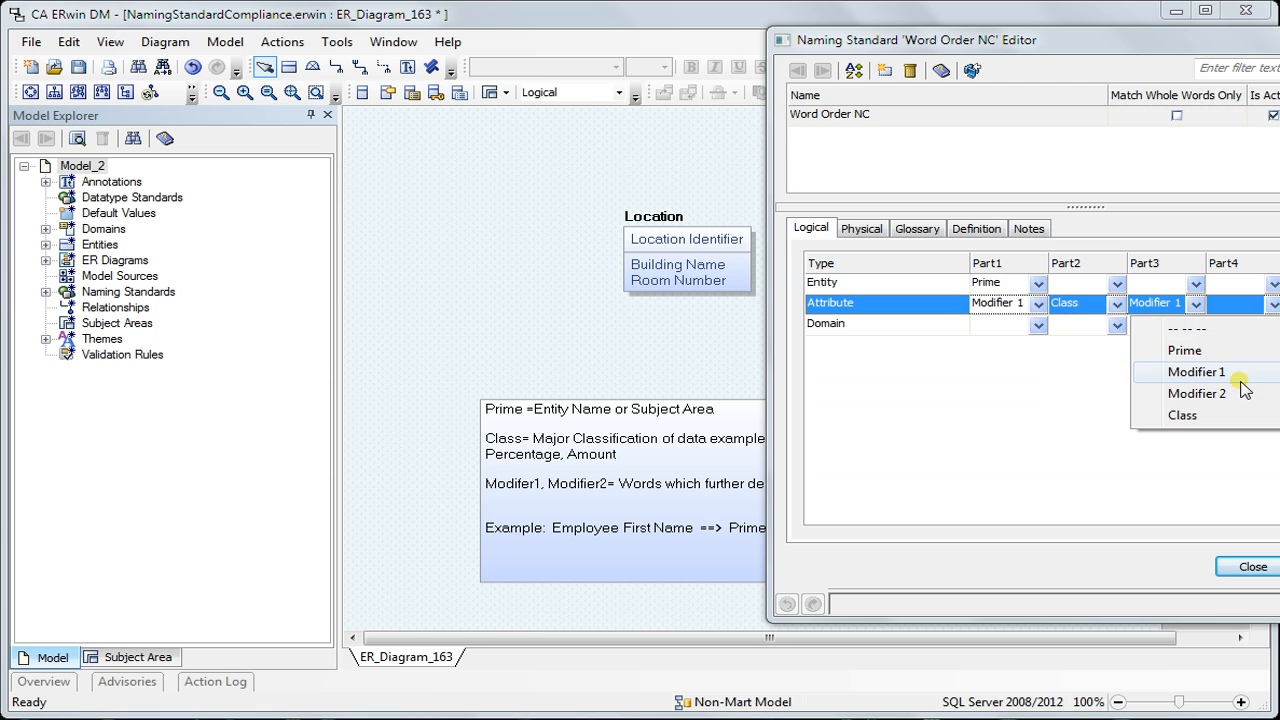
{"action": "left_click", "coordinate": [1222, 352]}
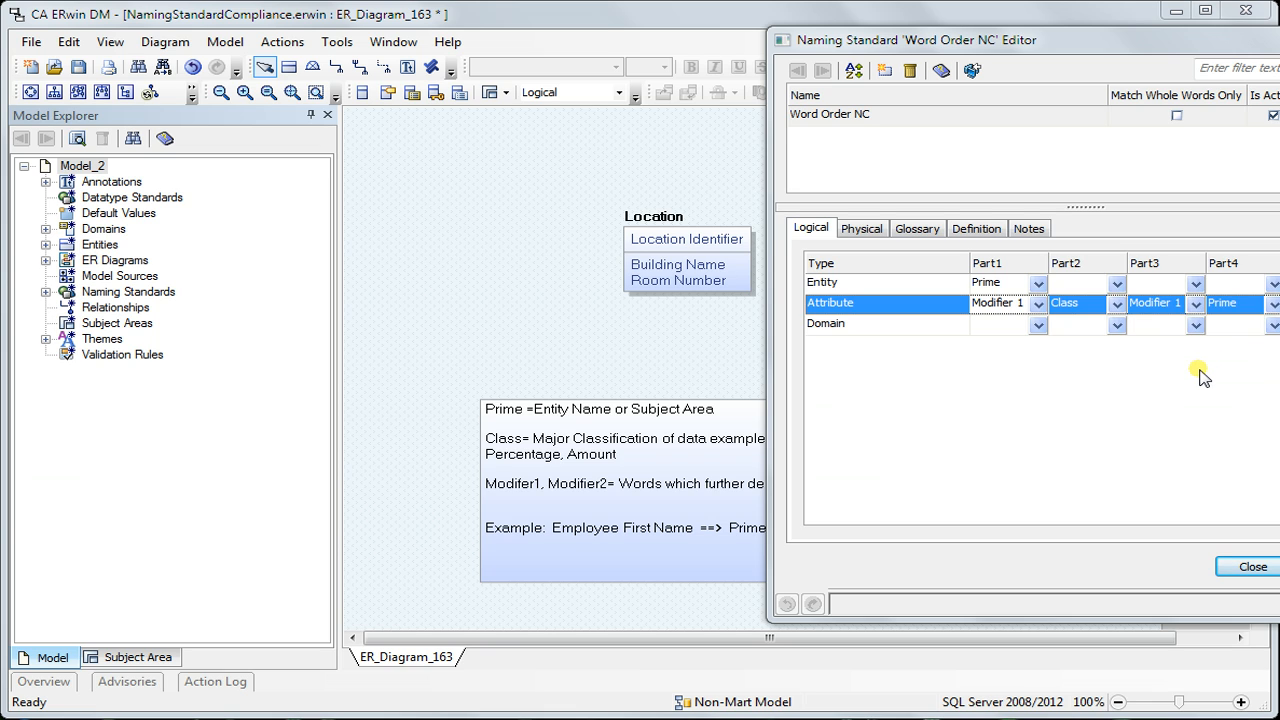
Set Part1 of the logical Domain word order to Prime
{"action": "left_click", "coordinate": [1039, 329]}
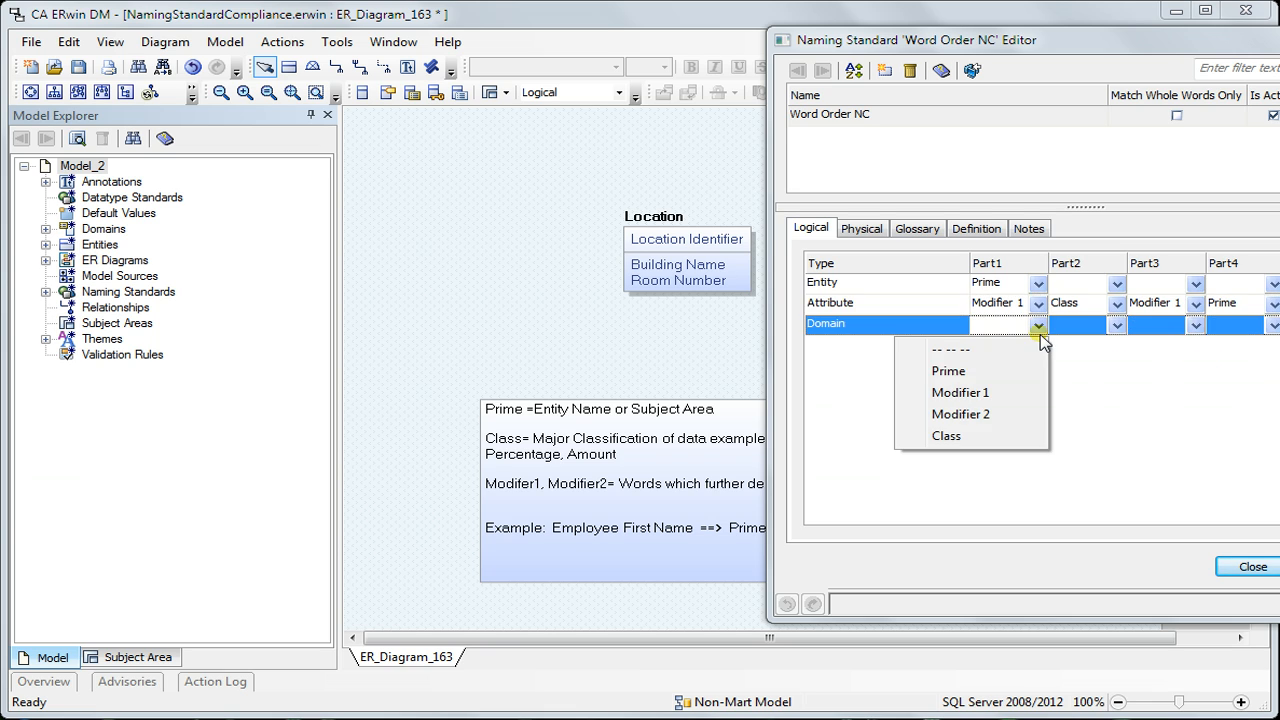
{"action": "left_click", "coordinate": [978, 371]}
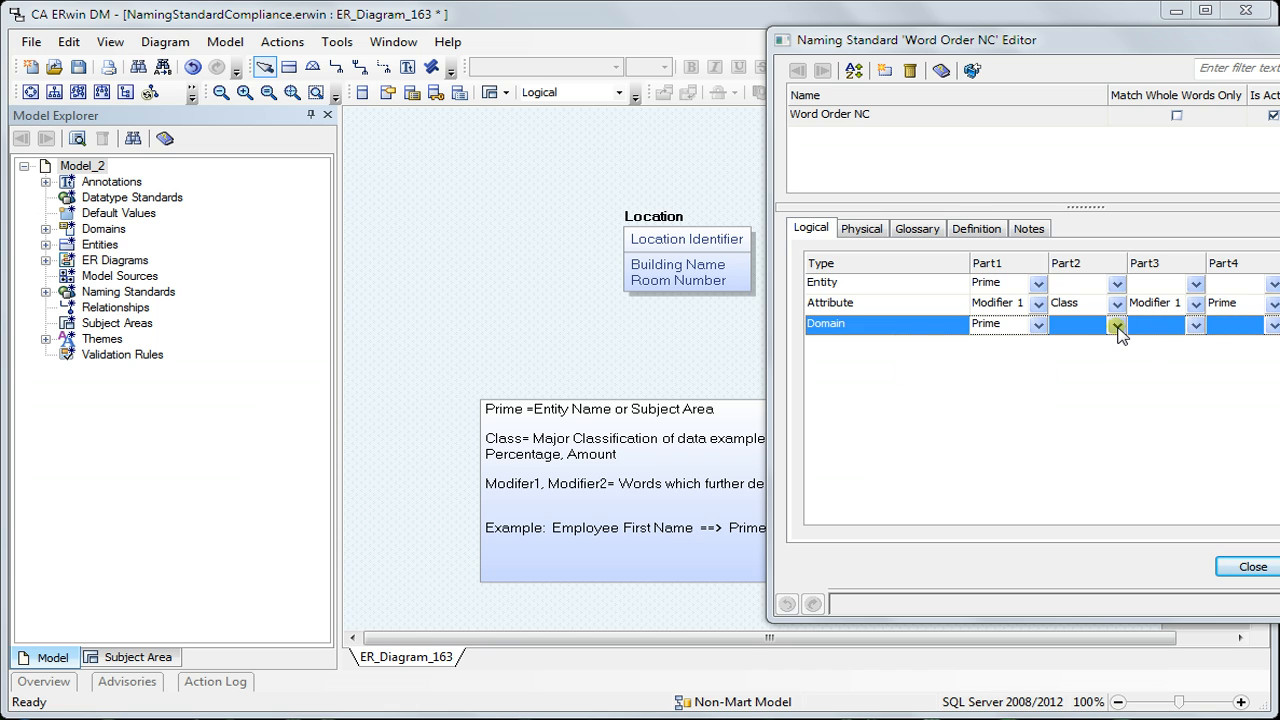
Compare the glossary's P, M1, M2 and C marks with the logical Entity and Attribute word orders, and close the editor
{"action": "left_click", "coordinate": [912, 229]}
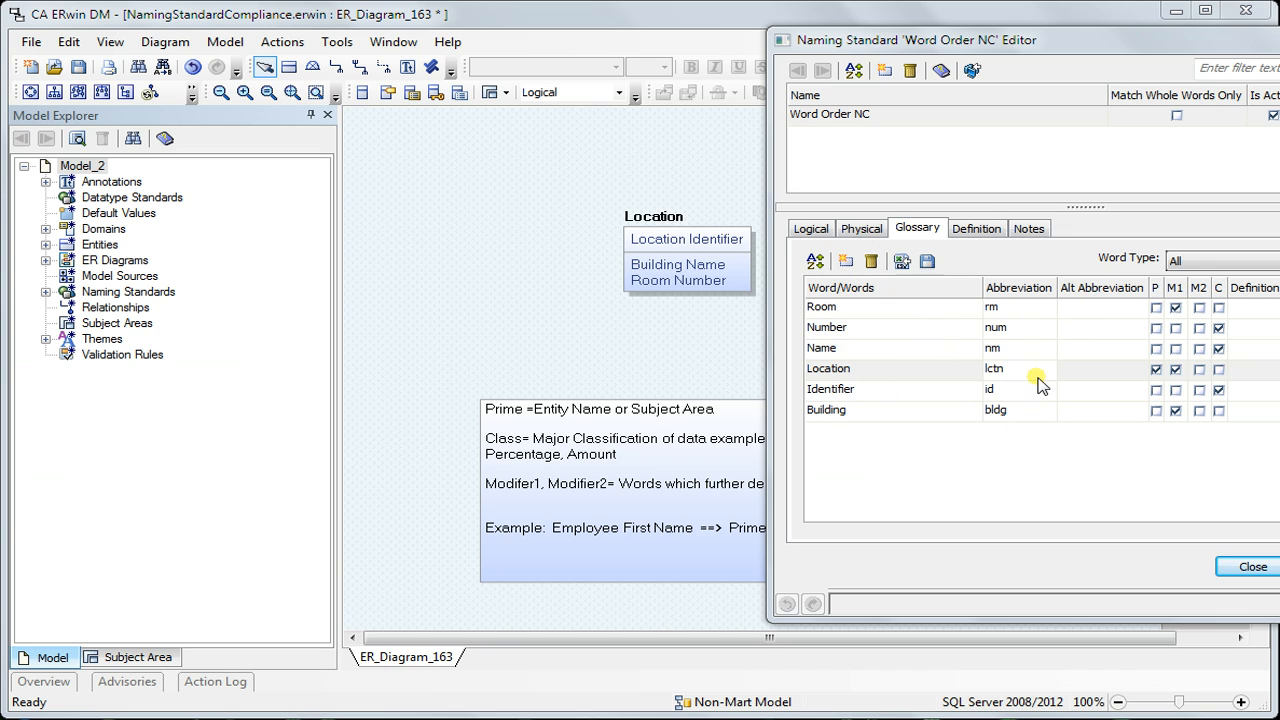
{"action": "left_click", "coordinate": [812, 232]}
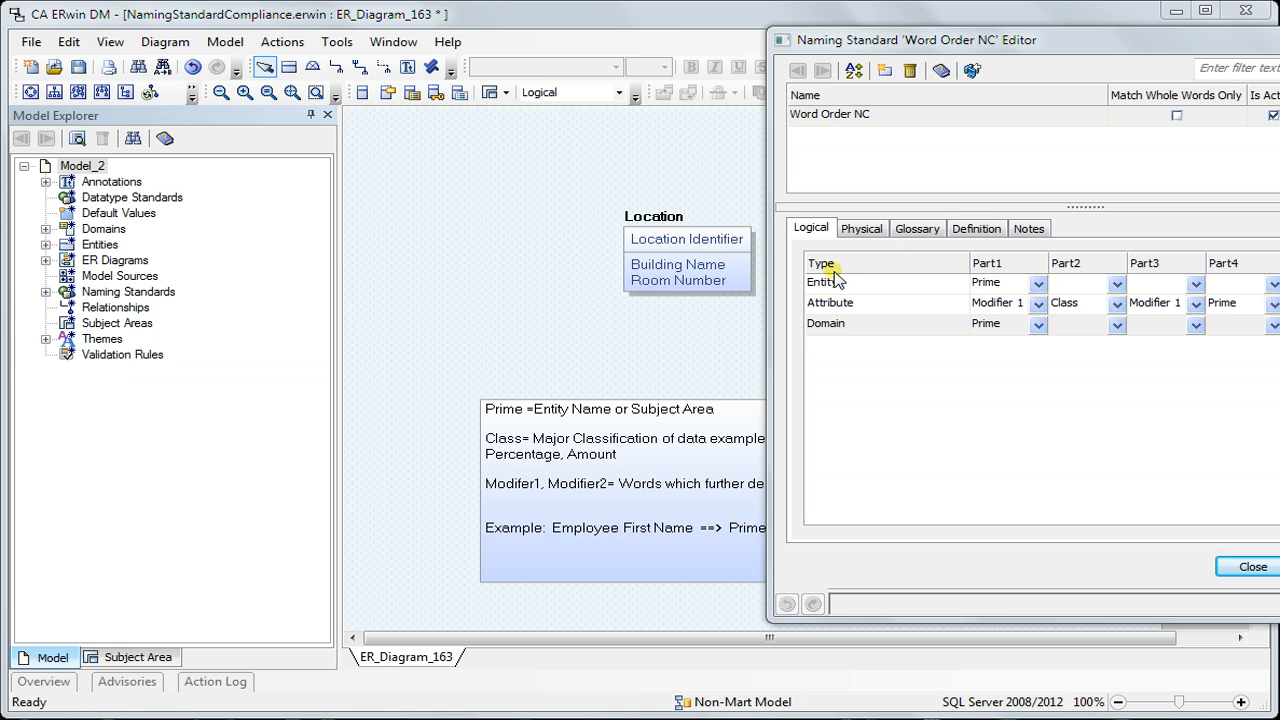
{"action": "left_click", "coordinate": [904, 236]}
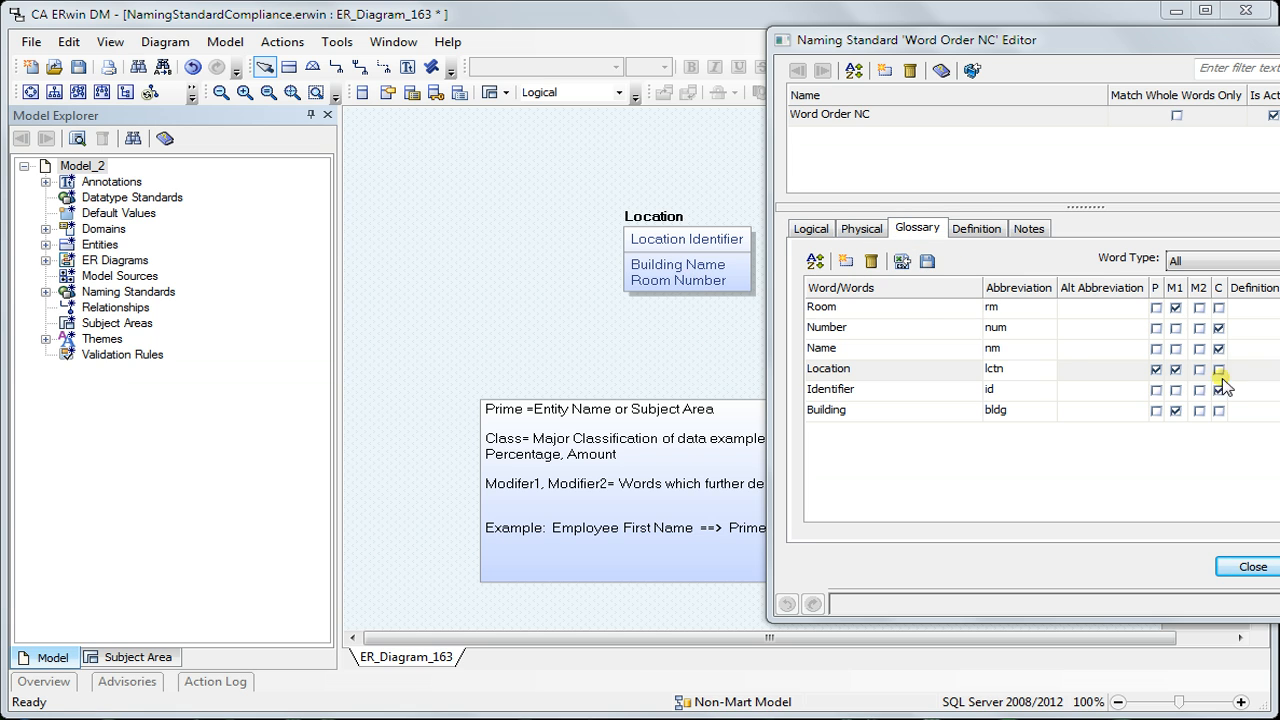
{"action": "left_click", "coordinate": [811, 228]}
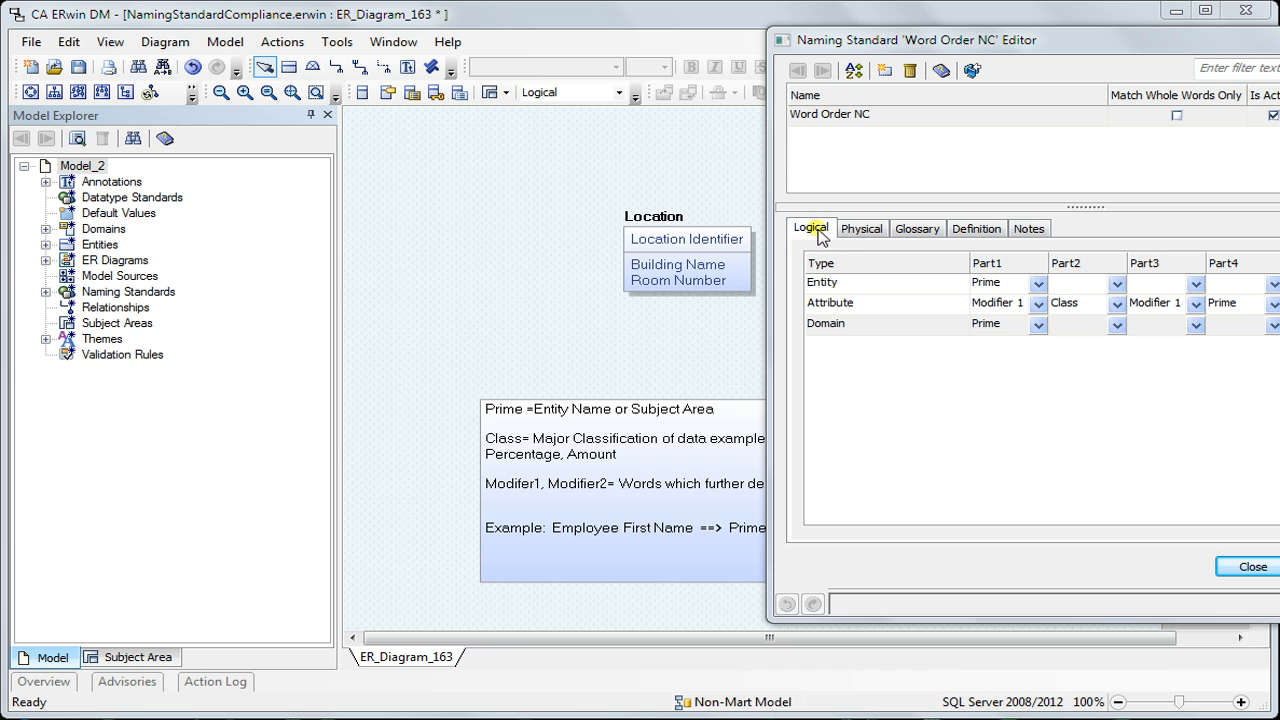
{"action": "left_click", "coordinate": [920, 229]}
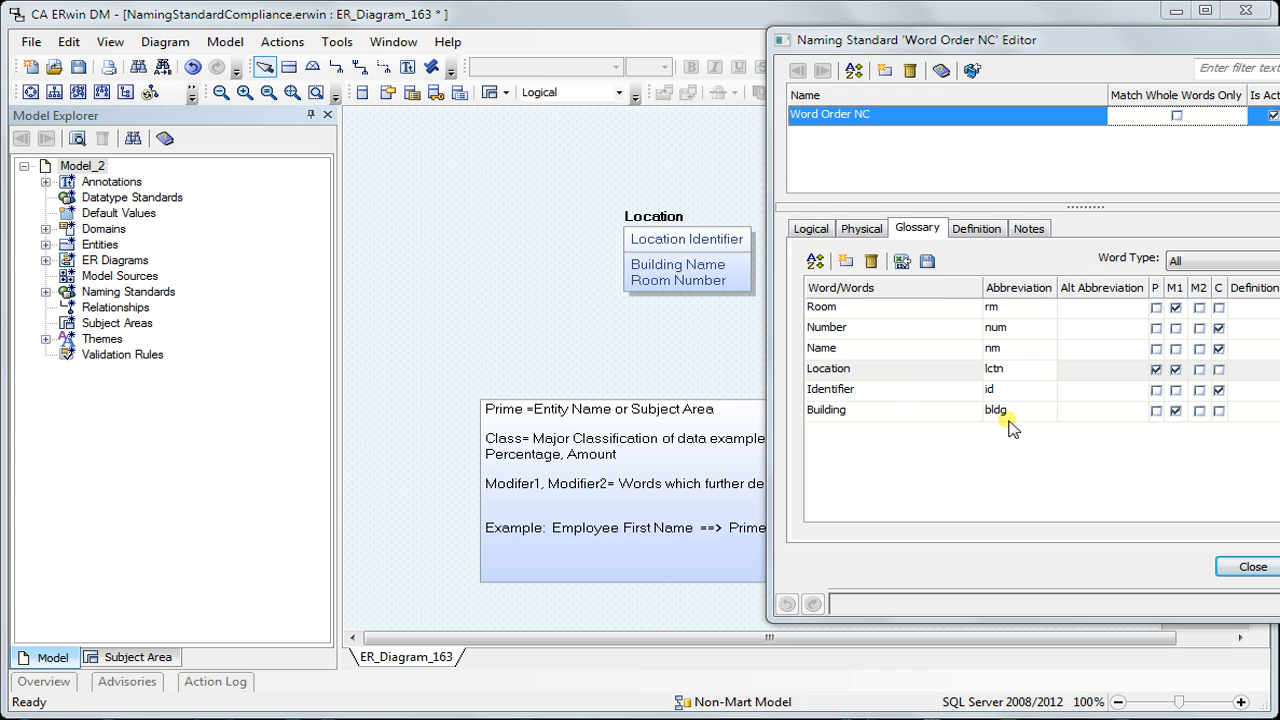
{"action": "left_click", "coordinate": [812, 230]}
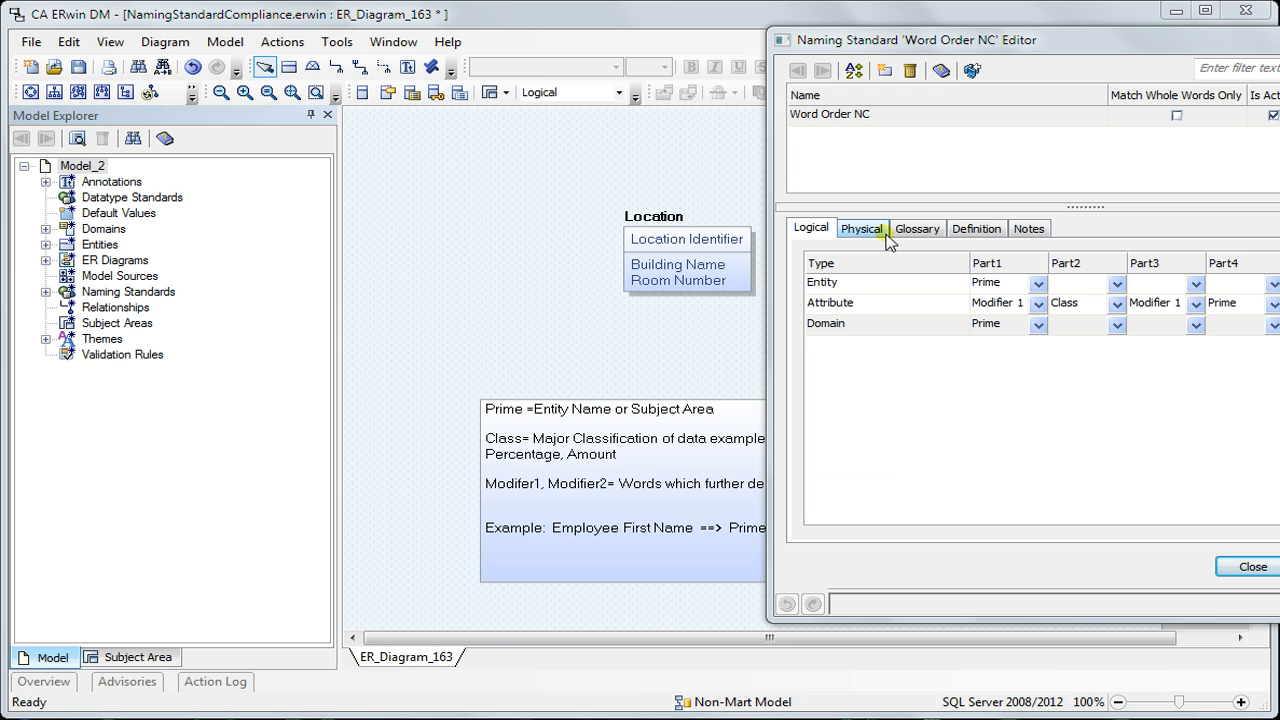
{"action": "left_click", "coordinate": [827, 312]}
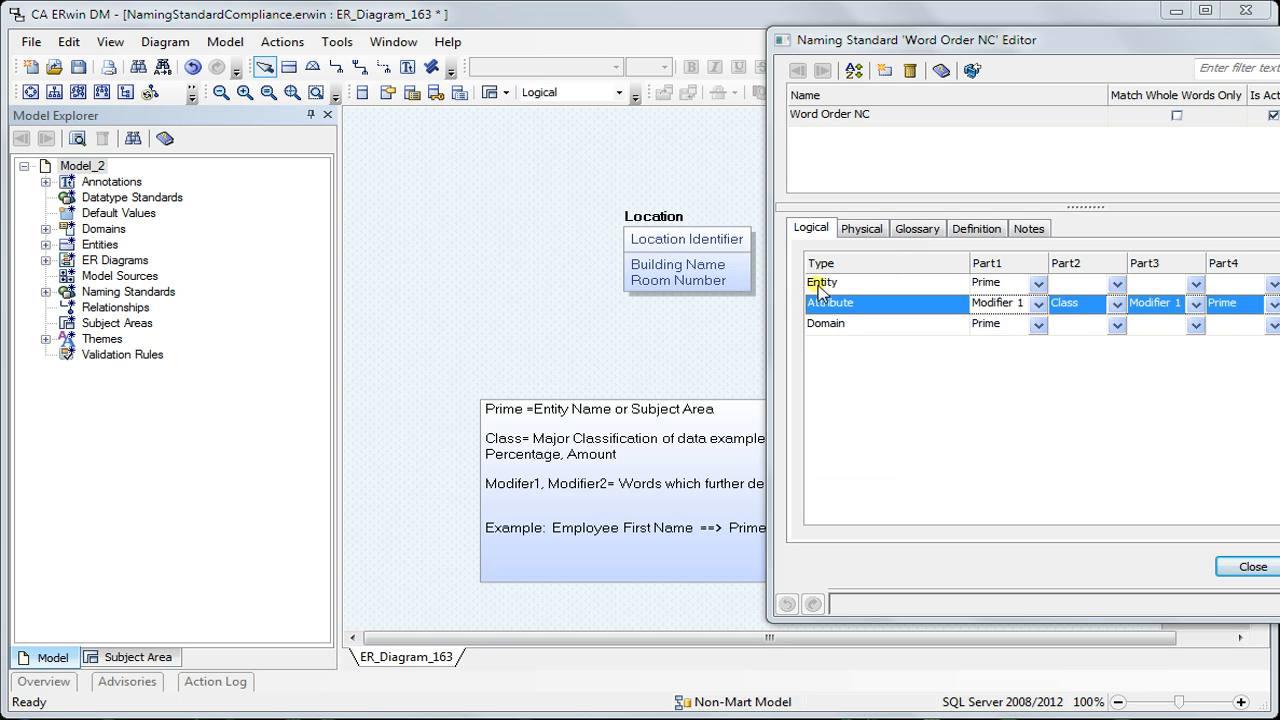
{"action": "left_click", "coordinate": [820, 283]}
{"action": "left_click", "coordinate": [1252, 566]}
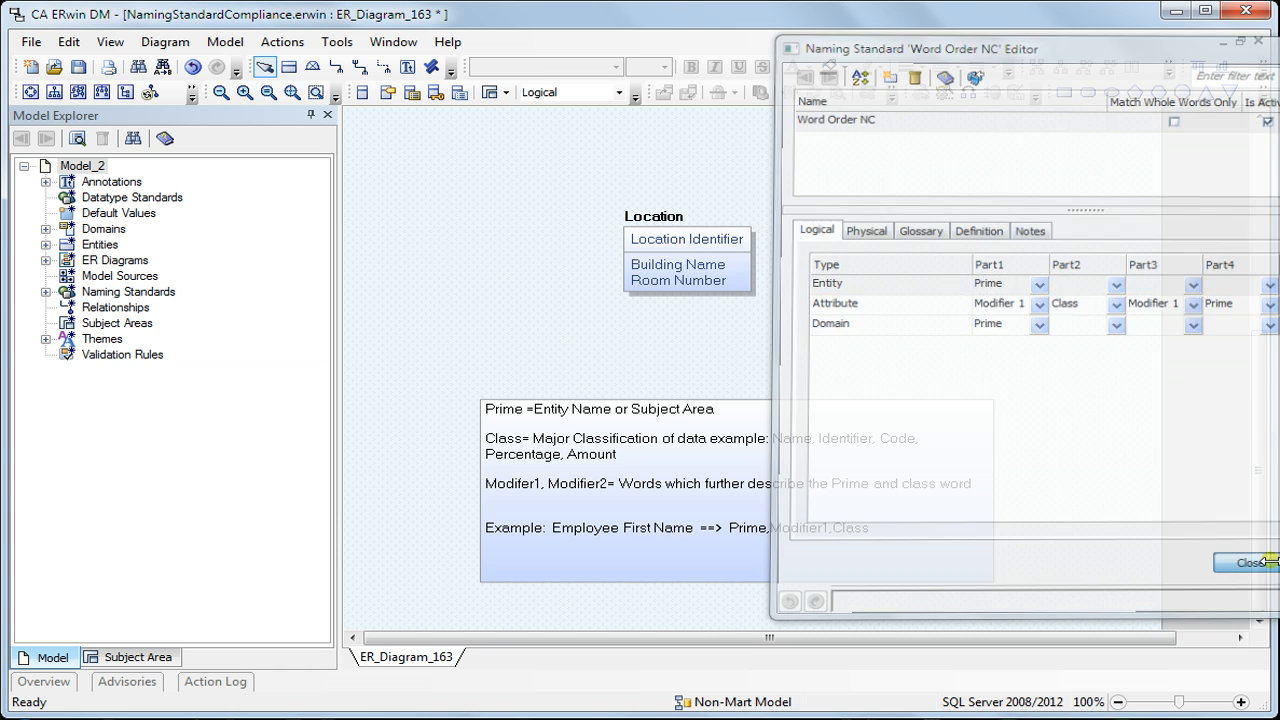